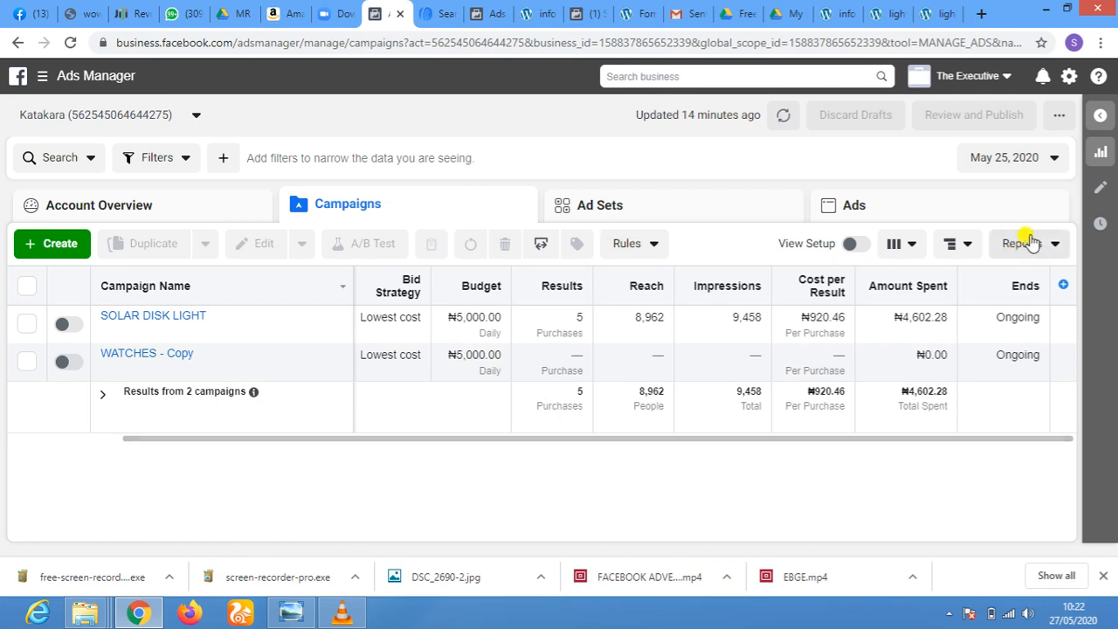
Set the campaign report's date range to Lifetime and bring the Delivery column into view
click(1036, 164)
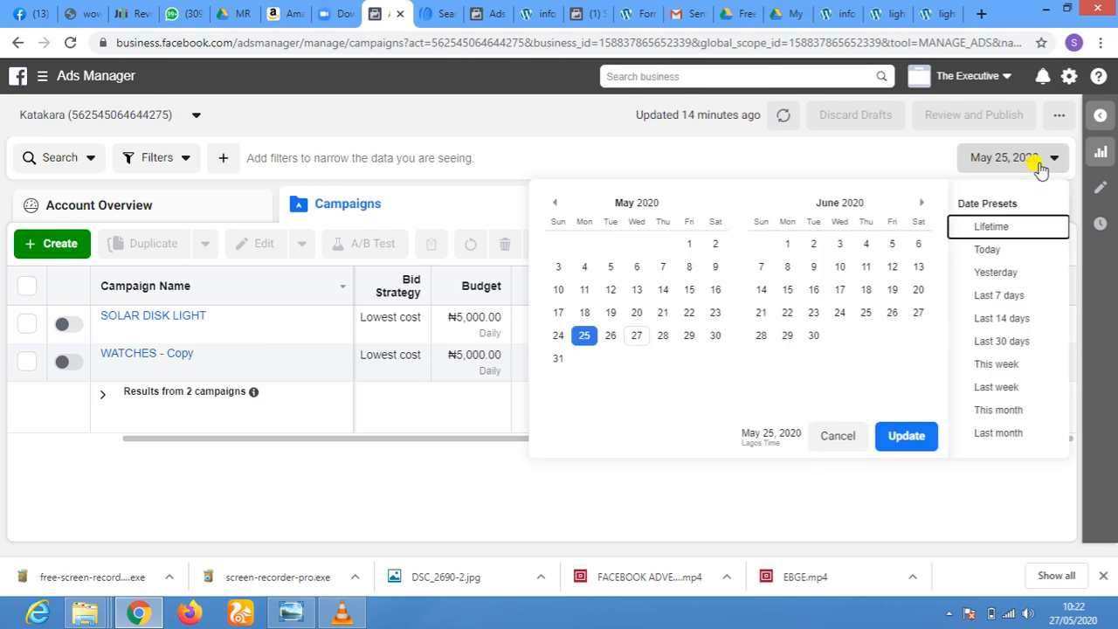
click(995, 229)
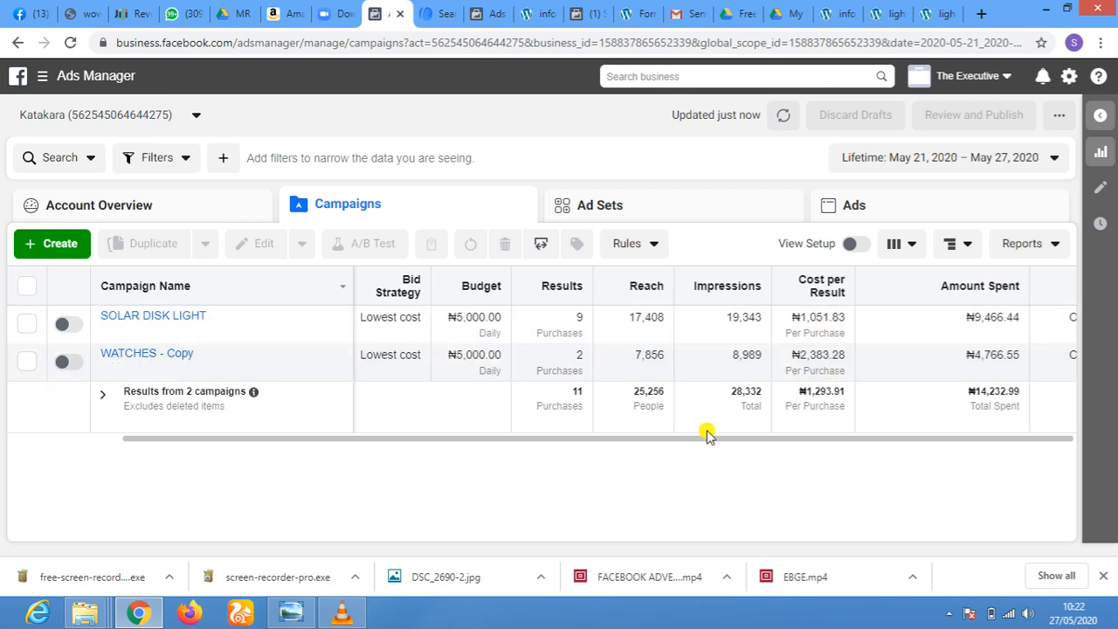
drag(699, 436, 572, 434)
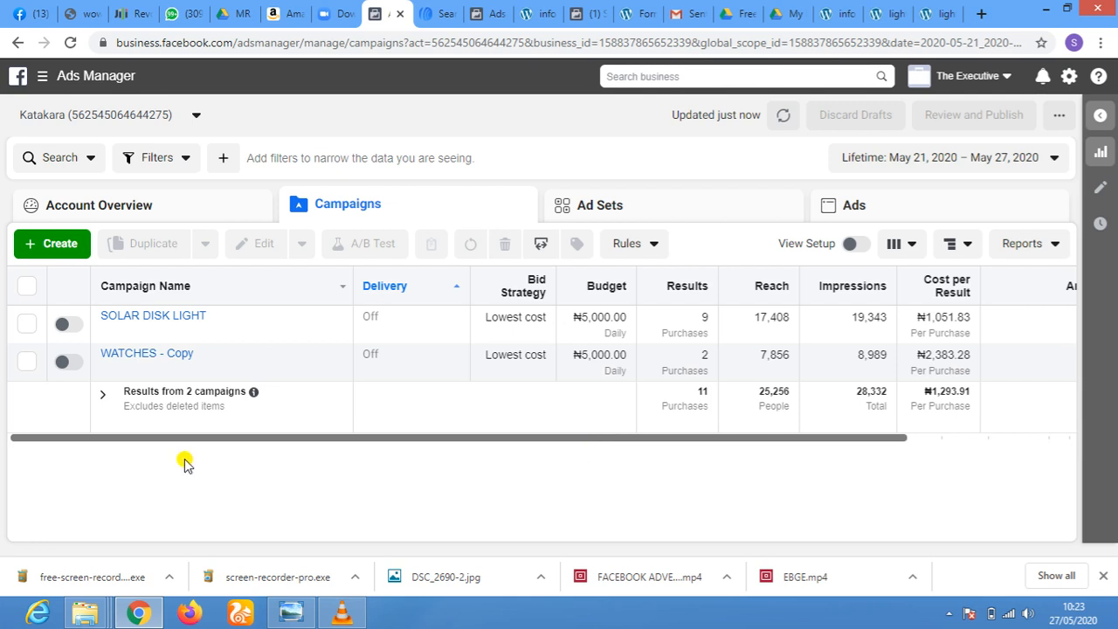
Select the SOLAR DISK LIGHT campaign and examine its performance metrics and relevance rankings at ad set and ad level
click(26, 324)
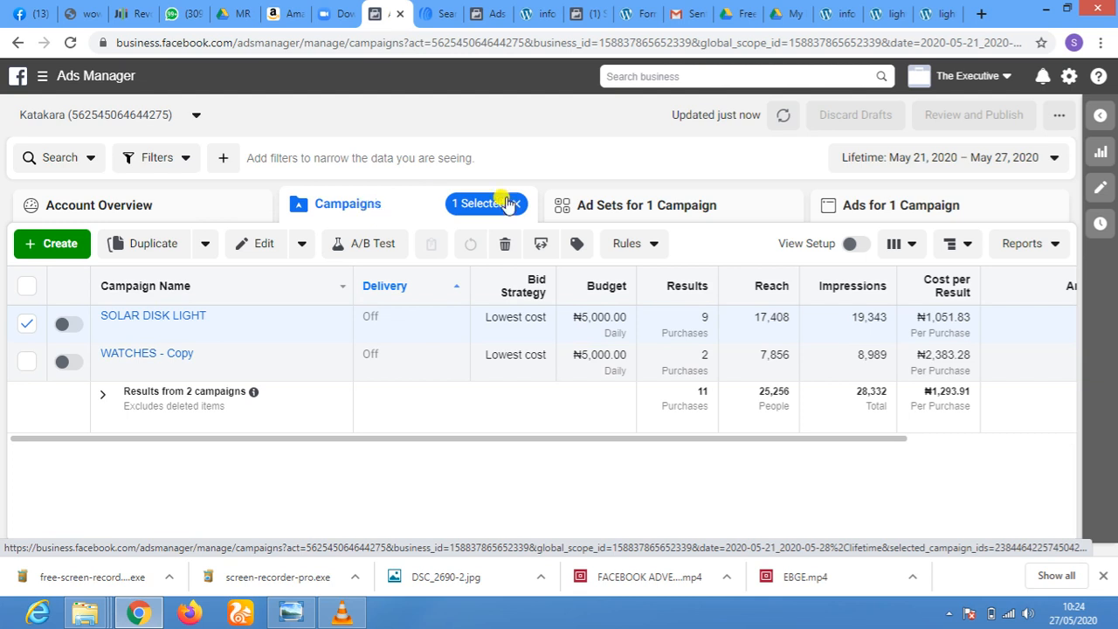
click(619, 208)
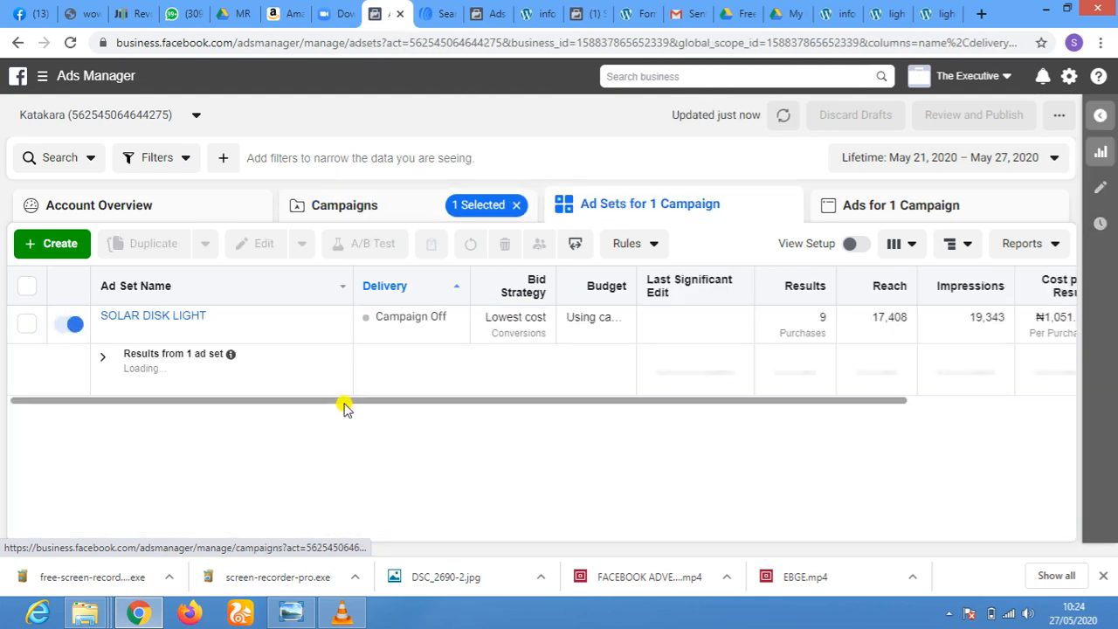
drag(577, 413, 1086, 445)
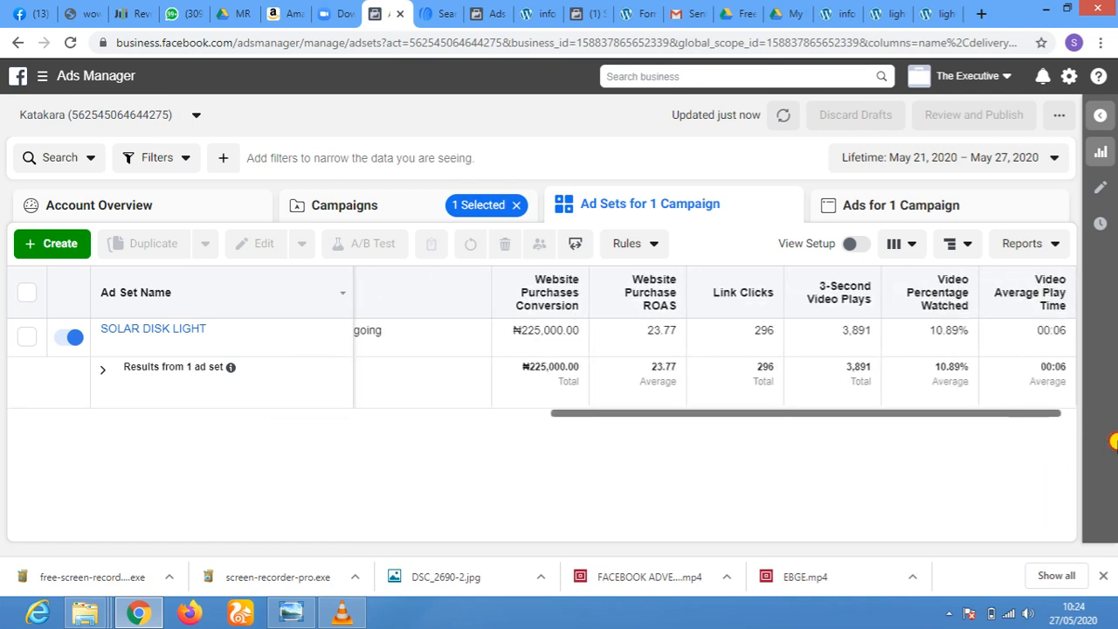
click(904, 208)
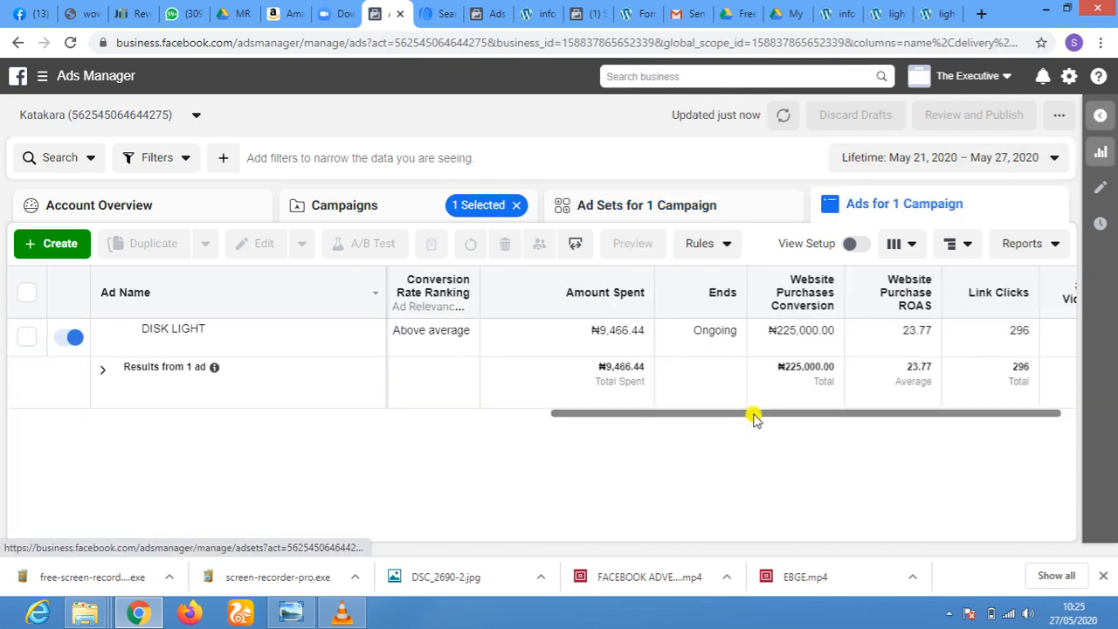
drag(776, 418, 627, 457)
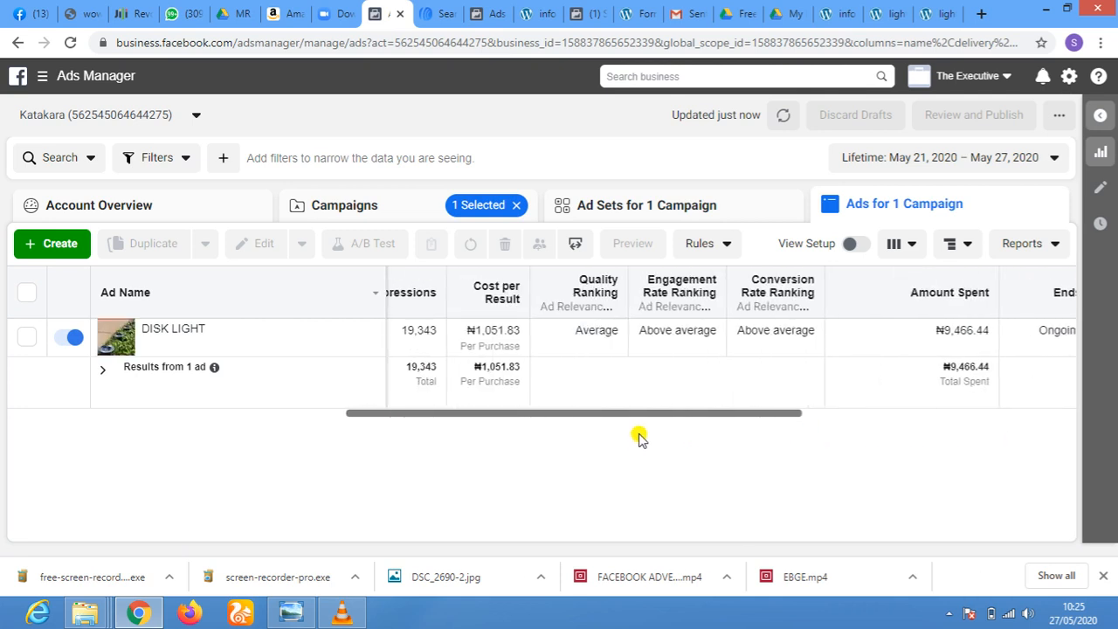
drag(679, 416, 731, 419)
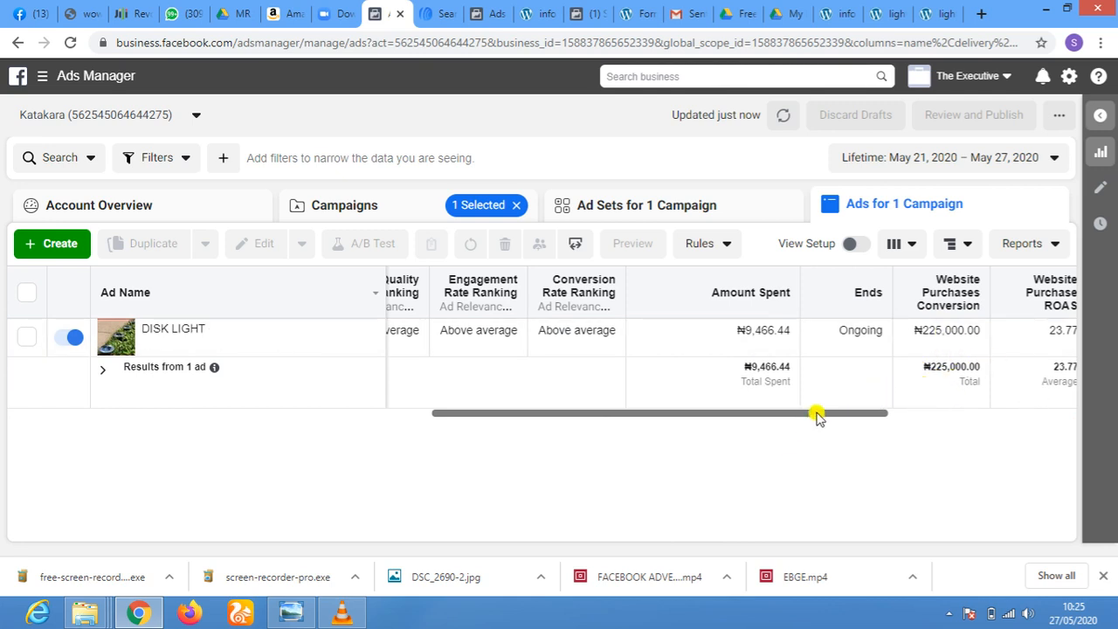
drag(815, 414, 854, 415)
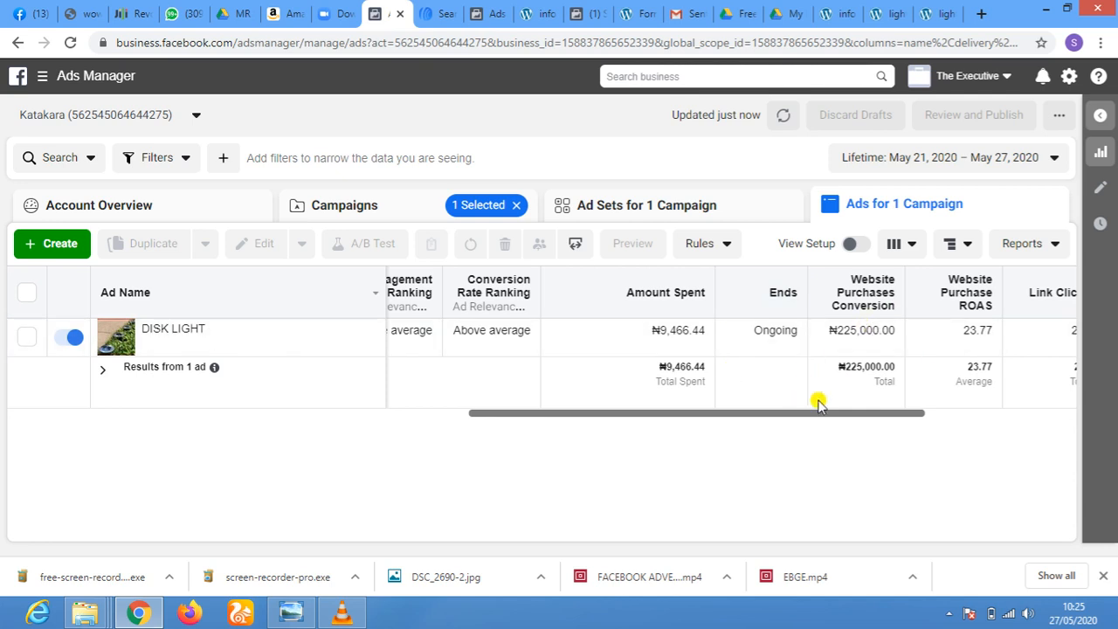
drag(823, 413, 957, 413)
drag(1044, 417, 687, 426)
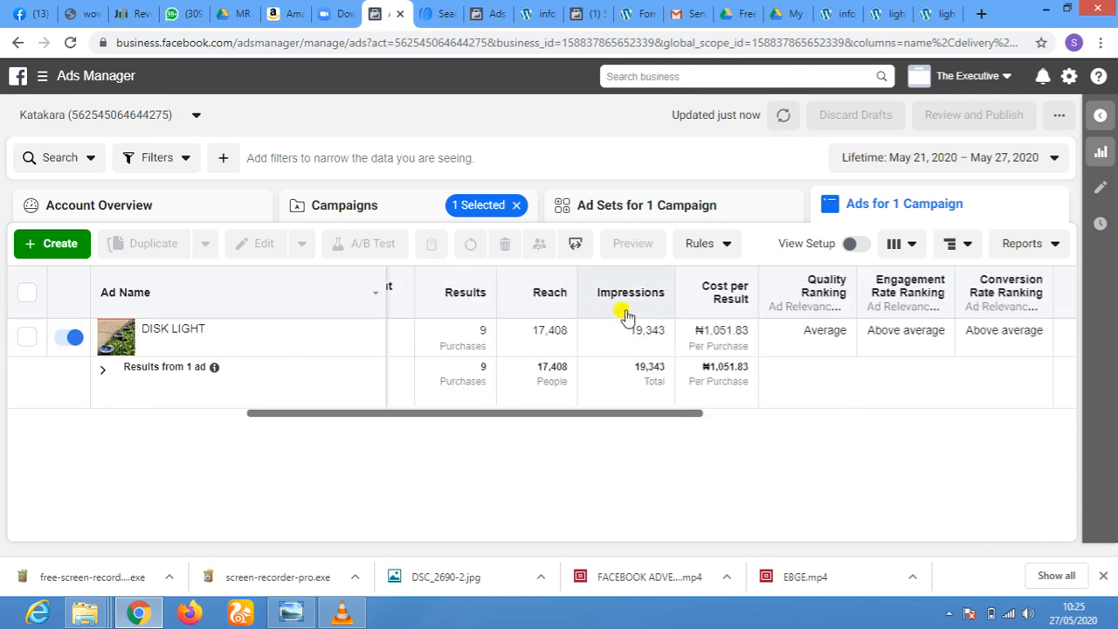
drag(441, 419, 20, 451)
Return to the campaign list and duplicate SOLAR DISK LIGHT once as a new campaign, showing existing reactions, comments and shares
click(634, 210)
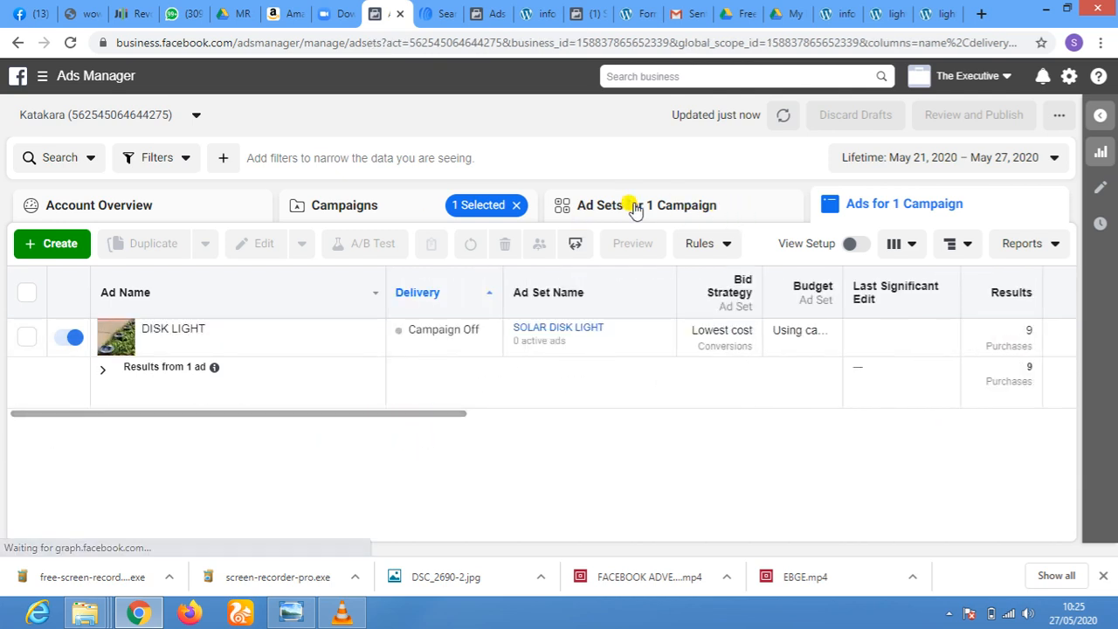
click(352, 209)
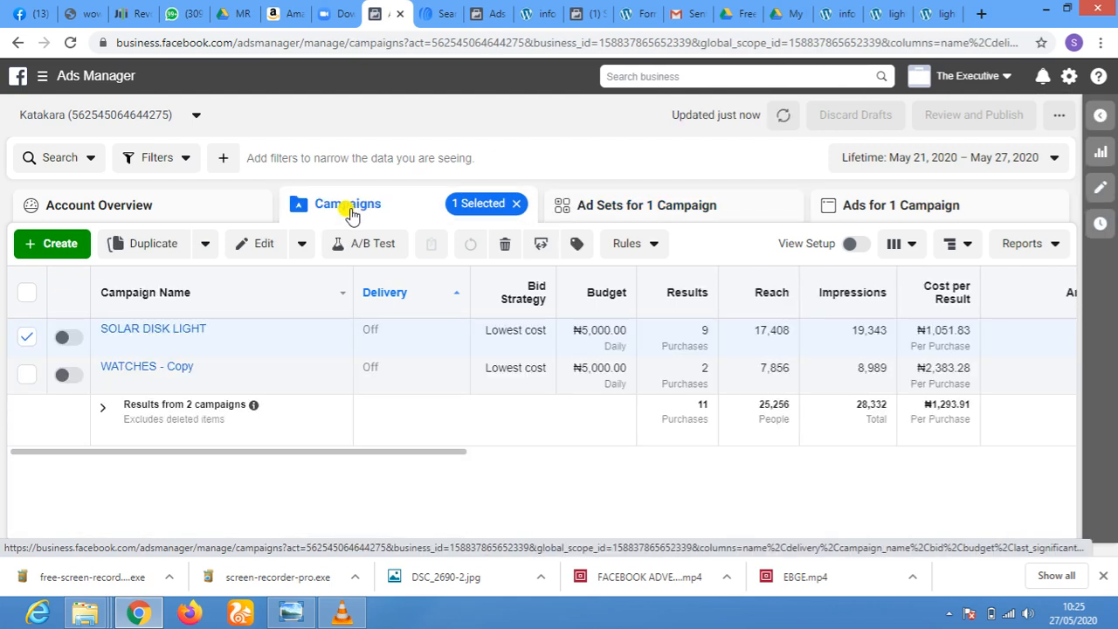
mouse_move(130, 338)
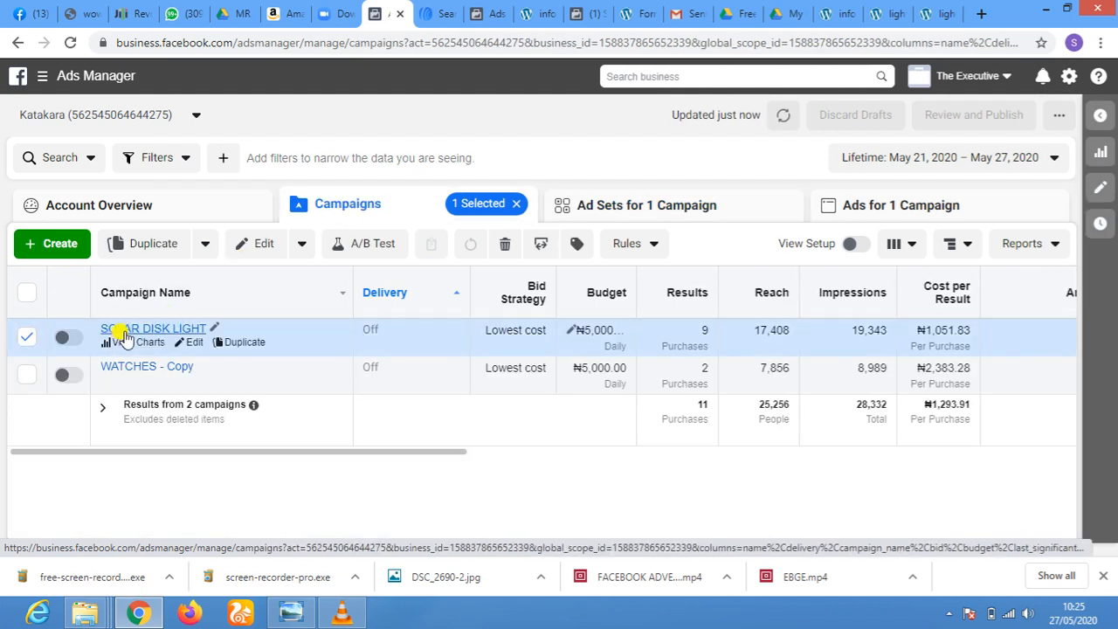
click(25, 341)
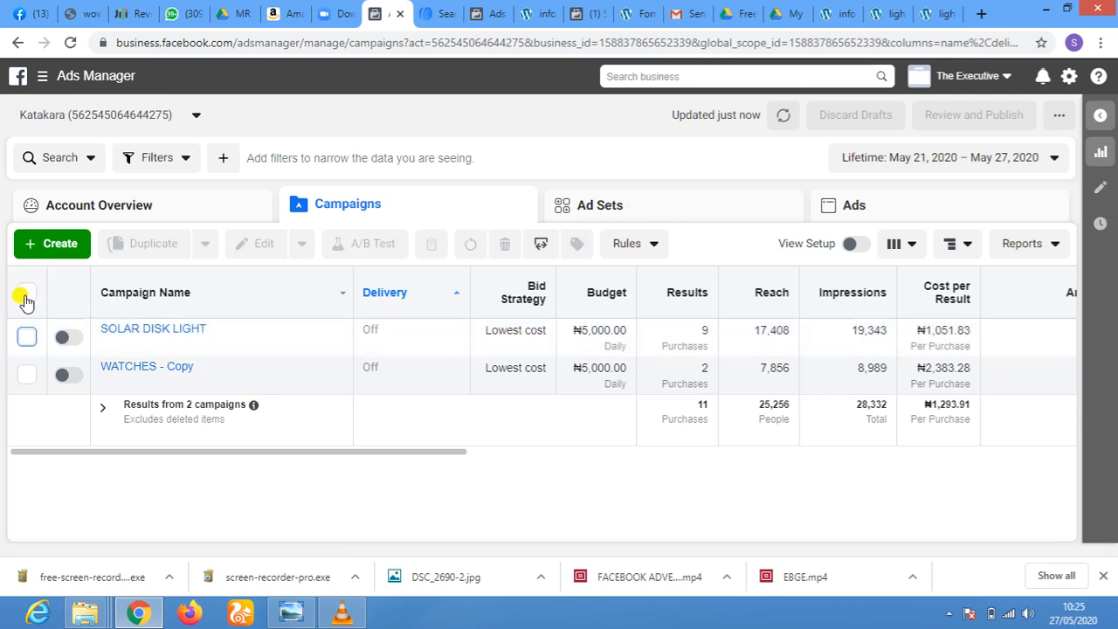
click(26, 339)
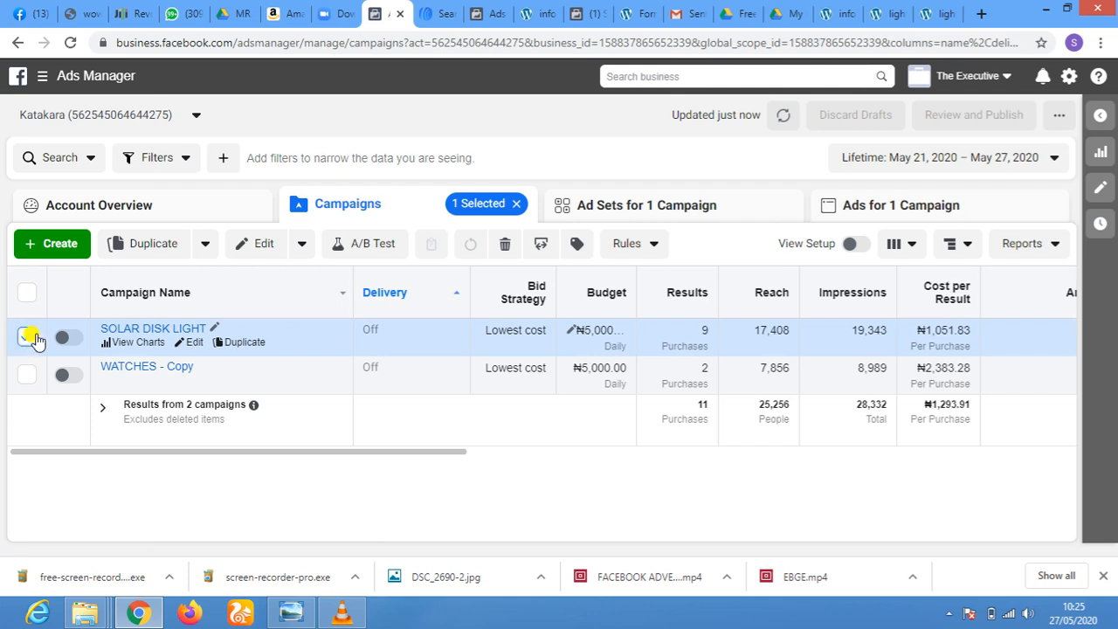
click(248, 343)
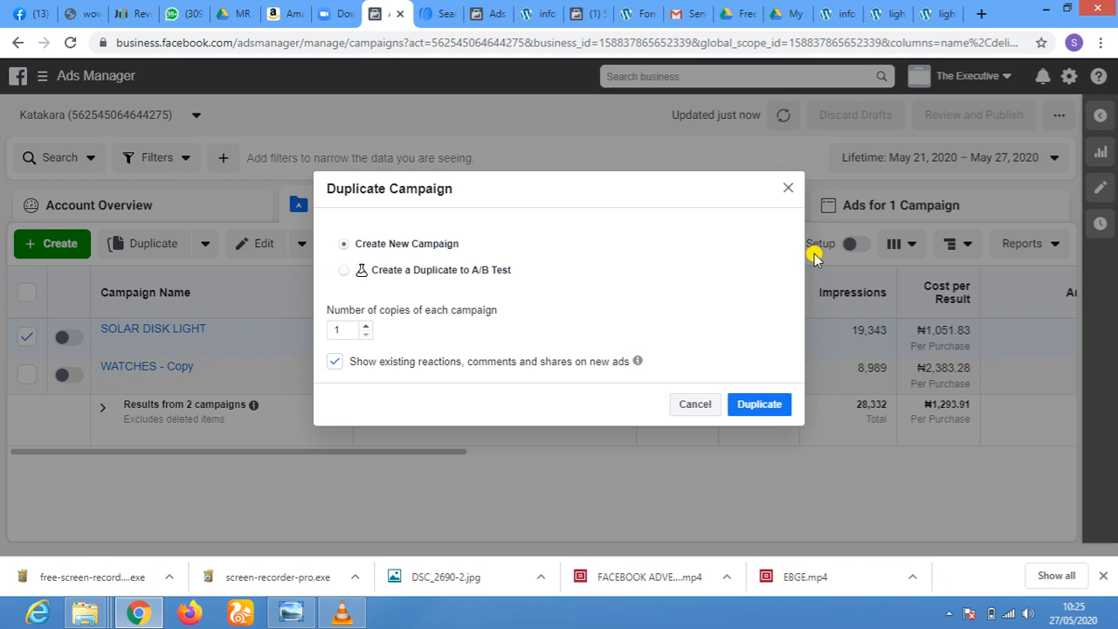
click(755, 407)
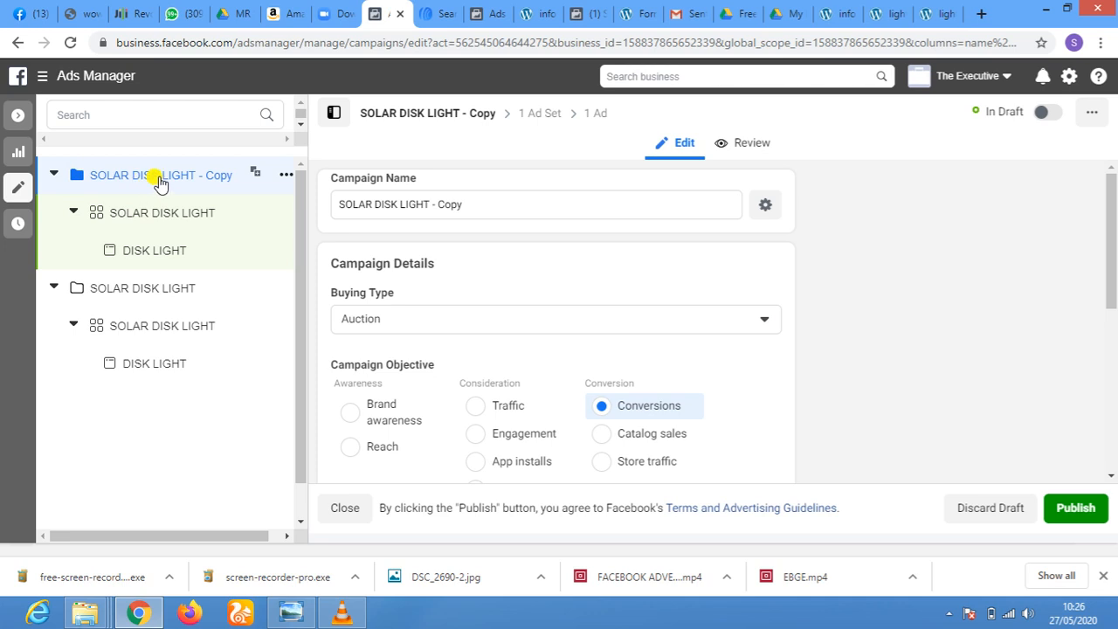
Review the campaign objective and campaign budget optimization settings of SOLAR DISK LIGHT - Copy
scroll(711, 229, down, 5)
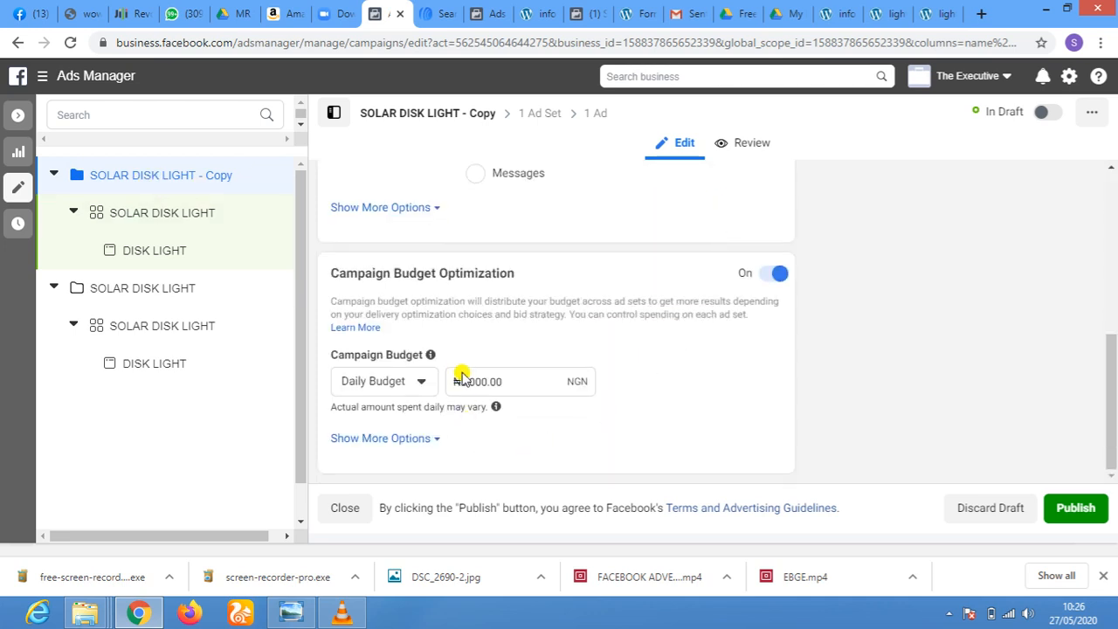
scroll(669, 404, up, 5)
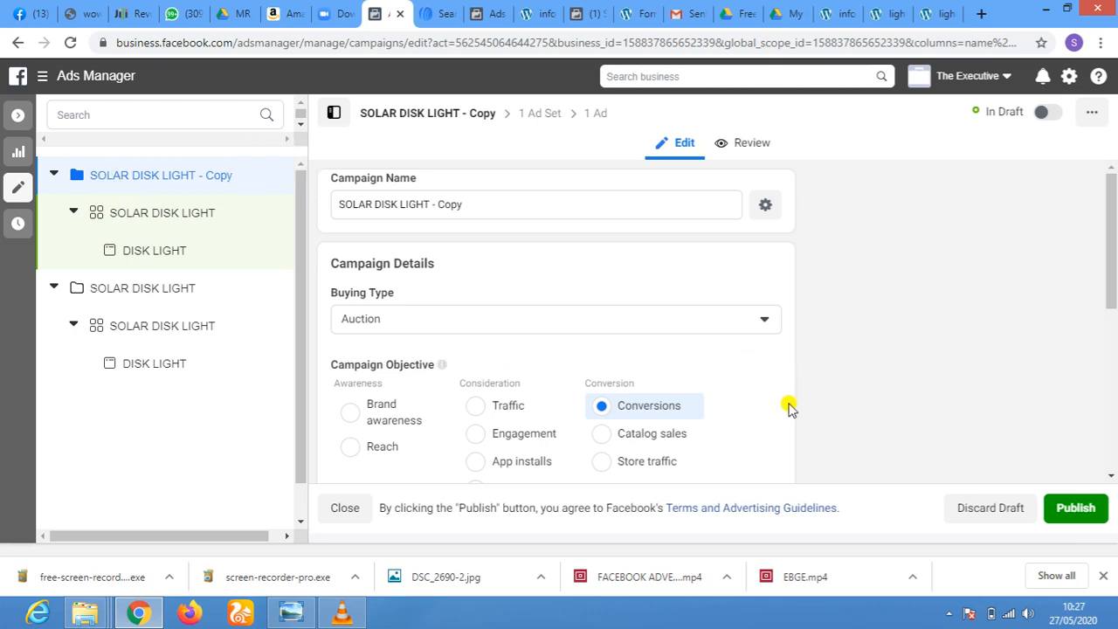
mouse_move(701, 405)
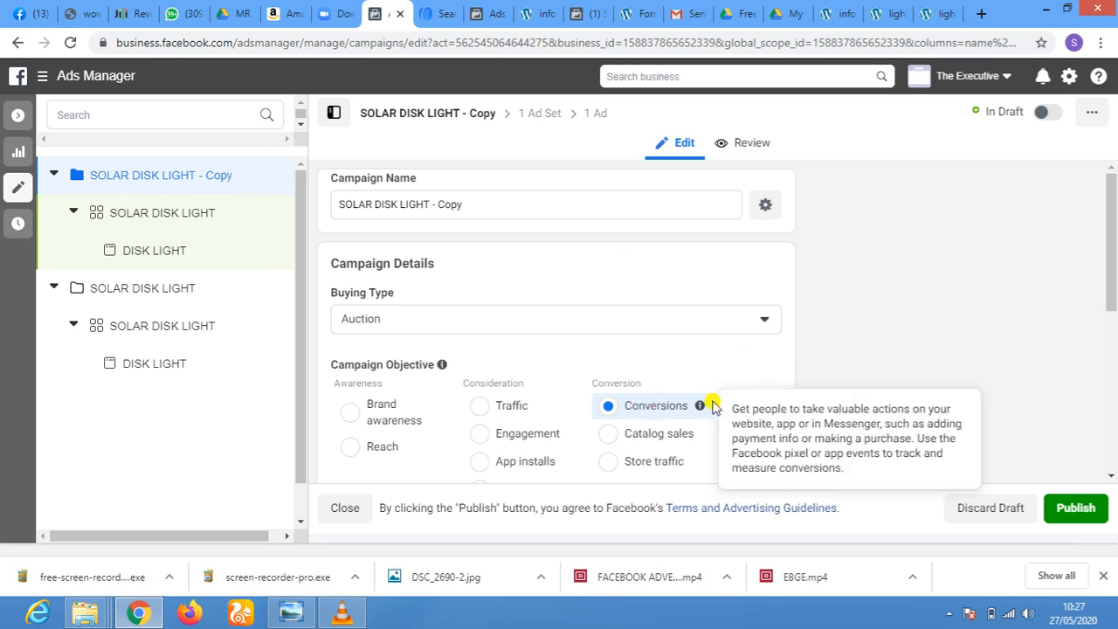
scroll(803, 332, down, 4)
scroll(803, 357, up, 3)
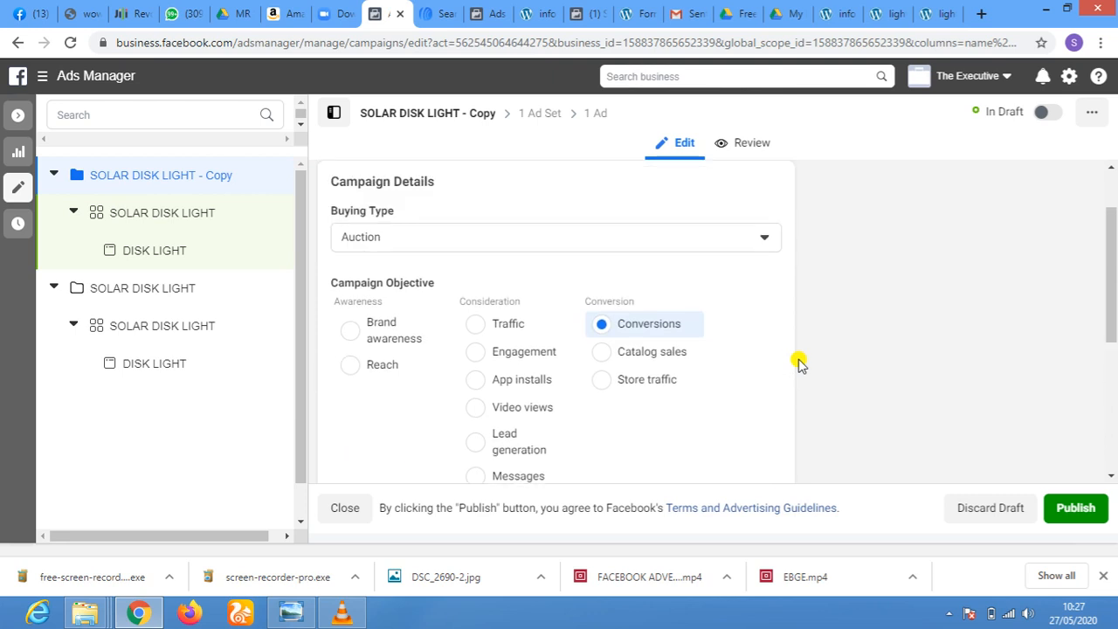
scroll(769, 373, down, 3)
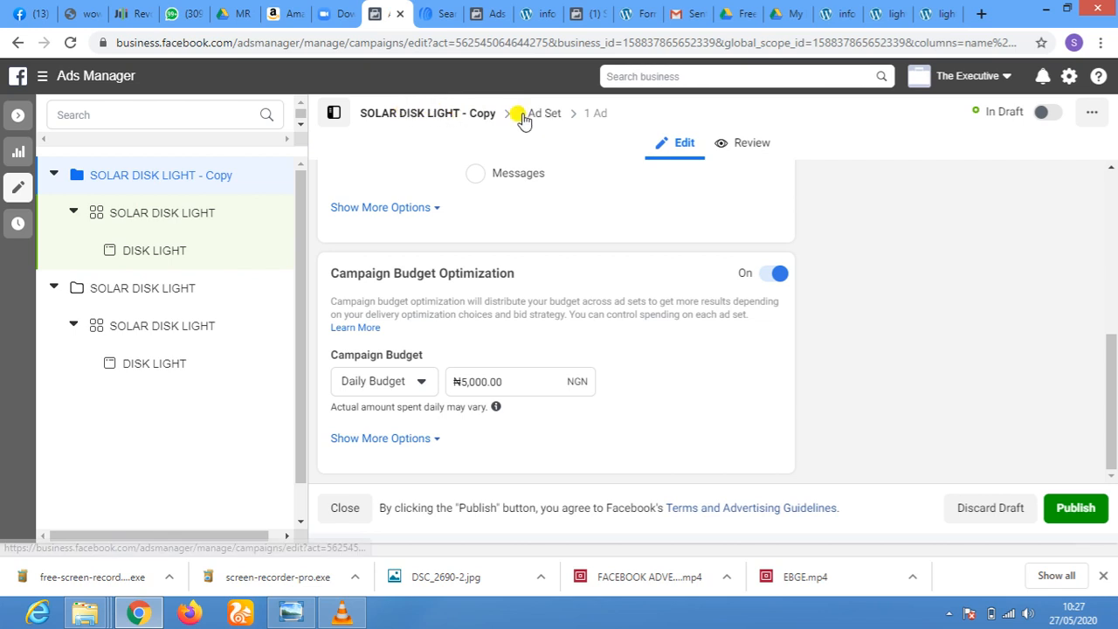
Open the SOLAR DISK LIGHT ad set inside the copied campaign and review its conversion, schedule and audience settings
click(150, 218)
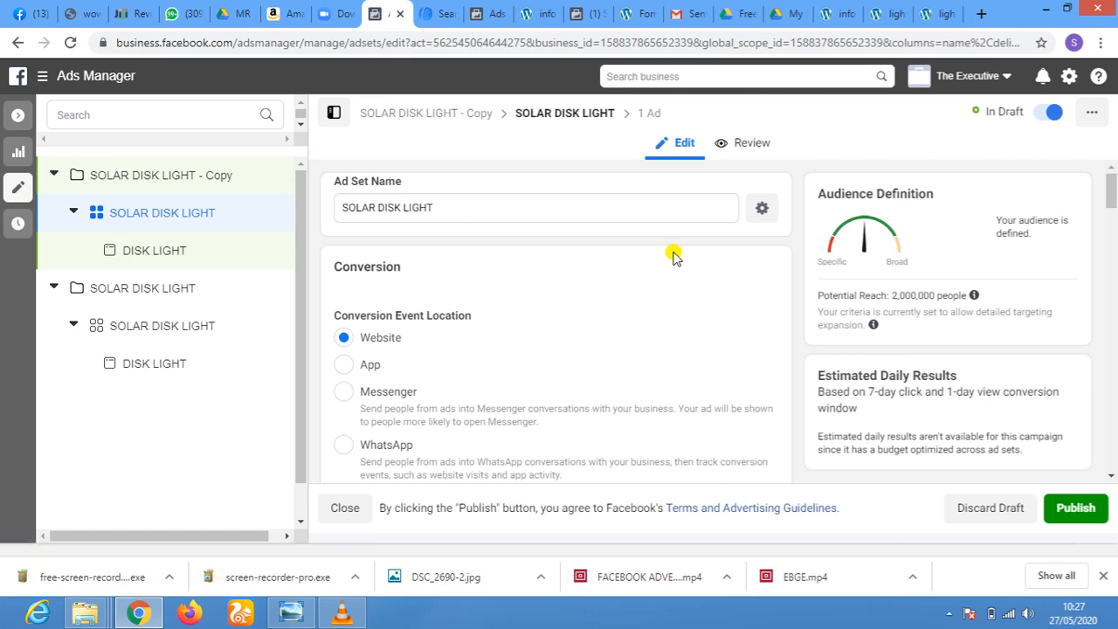
scroll(673, 254, down, 3)
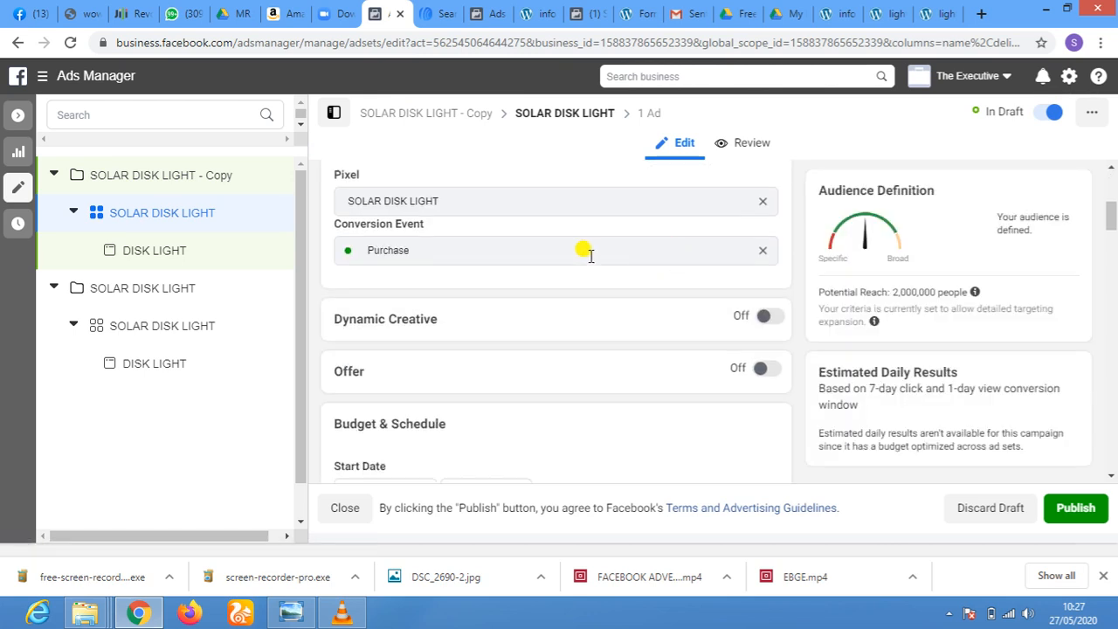
scroll(611, 241, up, 4)
scroll(620, 247, down, 8)
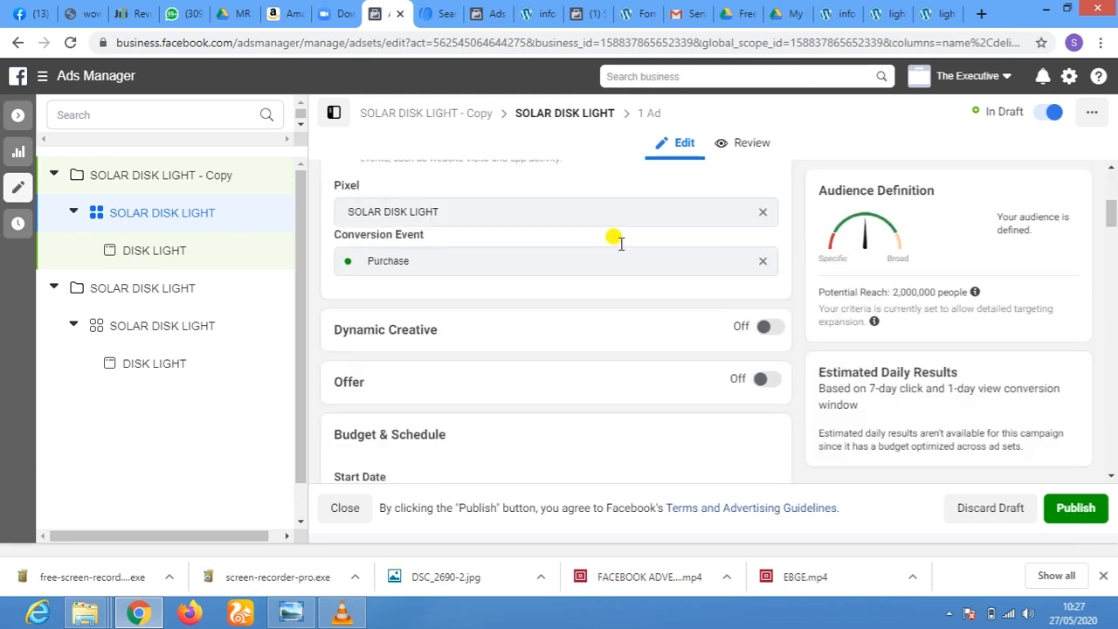
scroll(620, 248, down, 2)
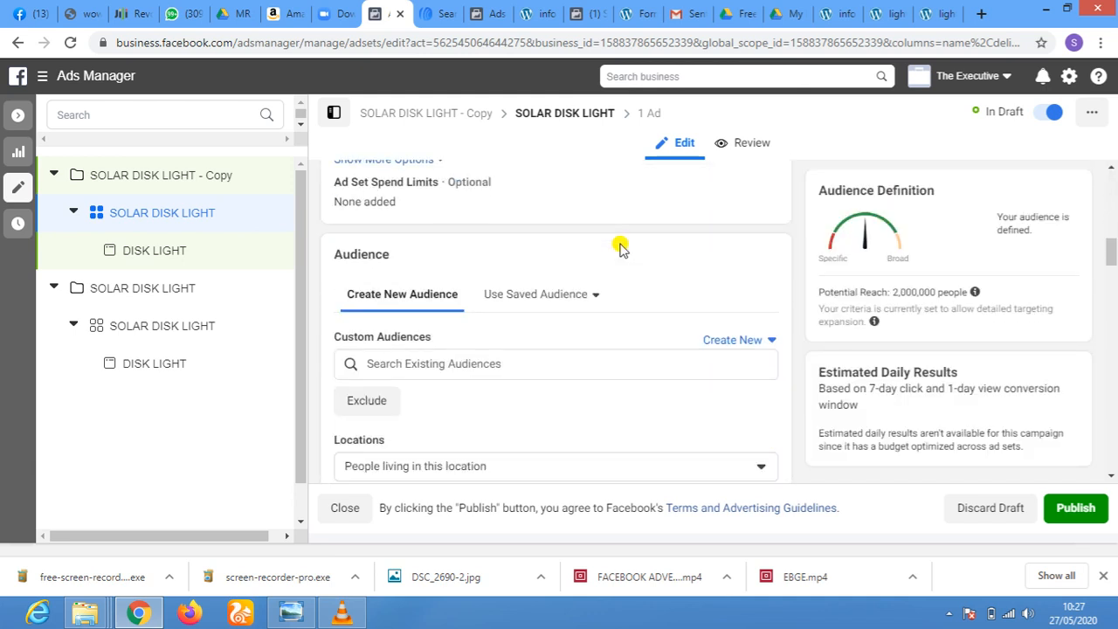
scroll(620, 248, up, 2)
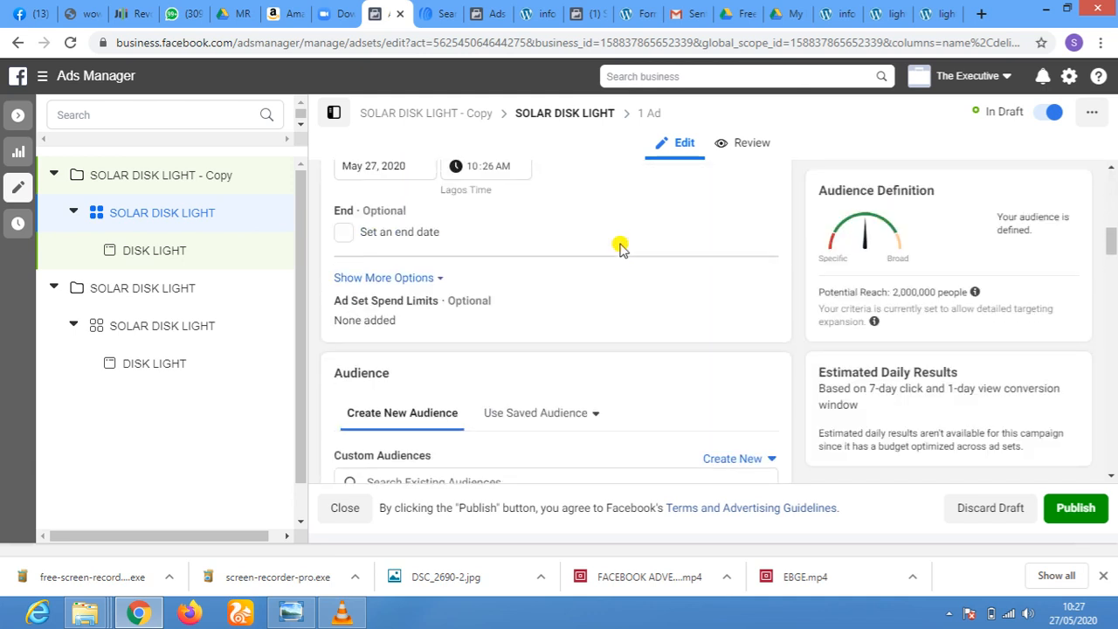
scroll(620, 248, down, 4)
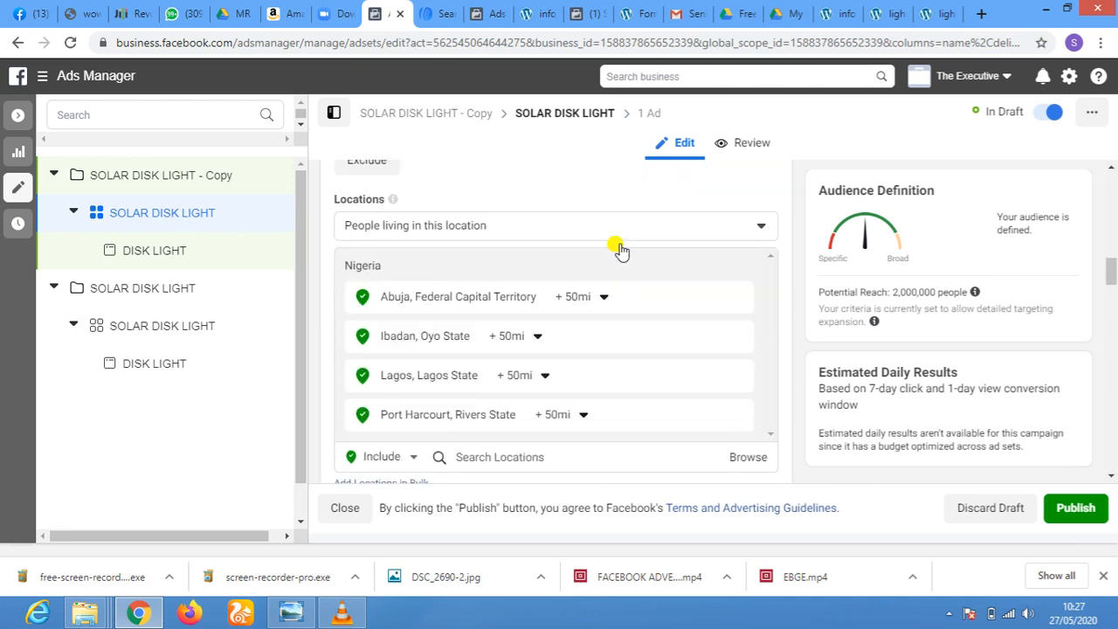
scroll(620, 247, up, 4)
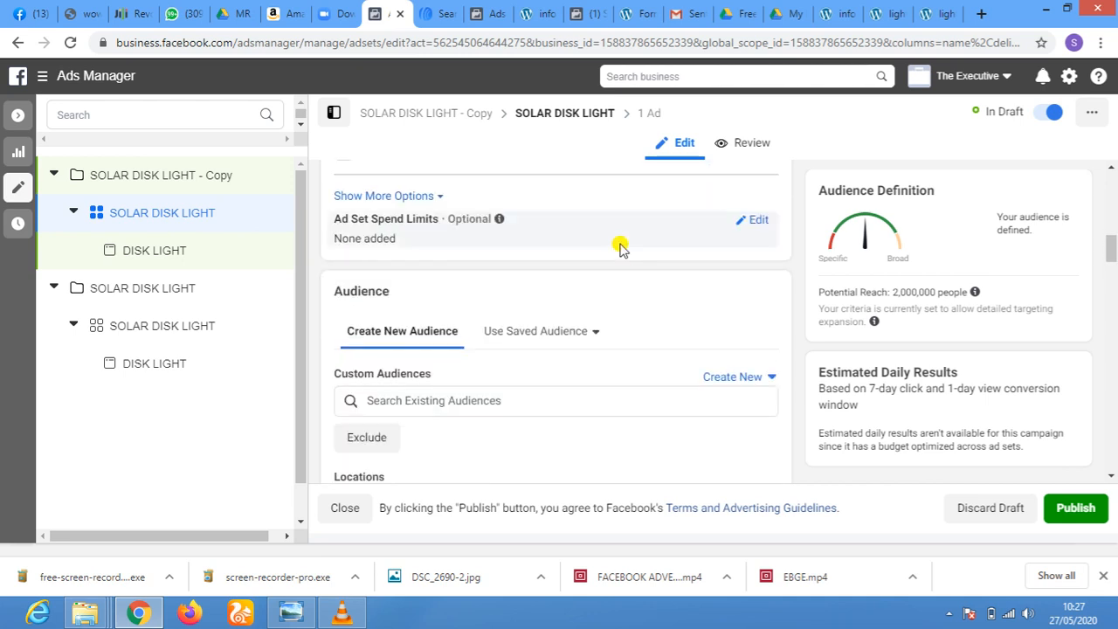
scroll(620, 248, down, 2)
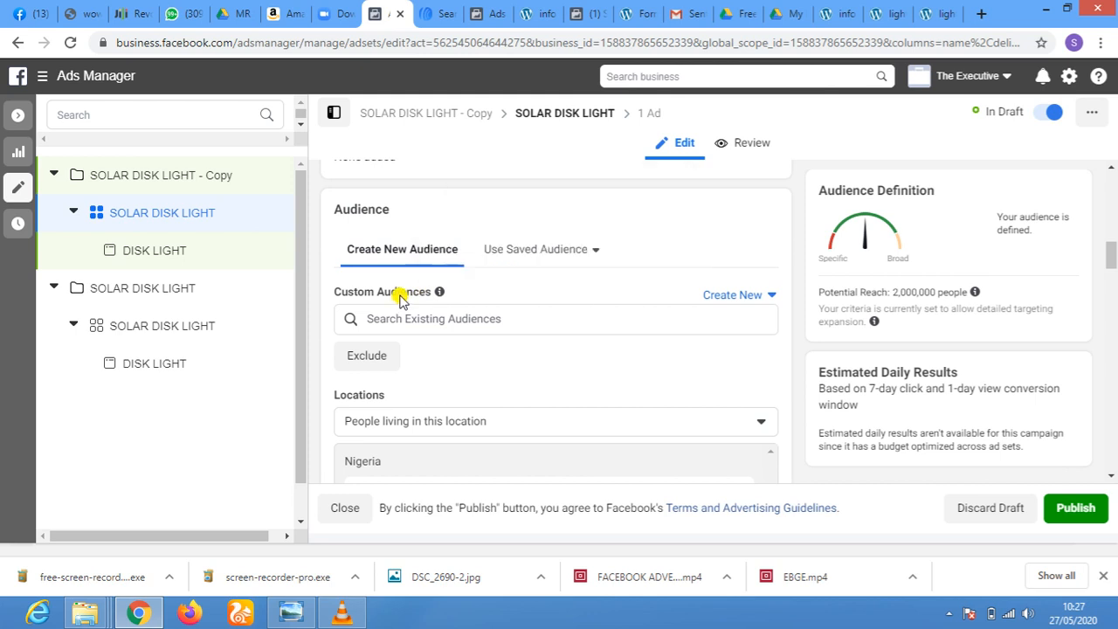
Browse the existing custom audiences for the ad set and add Lookalike (NG, 1%) - 25% VIDEO VIEWS
click(687, 321)
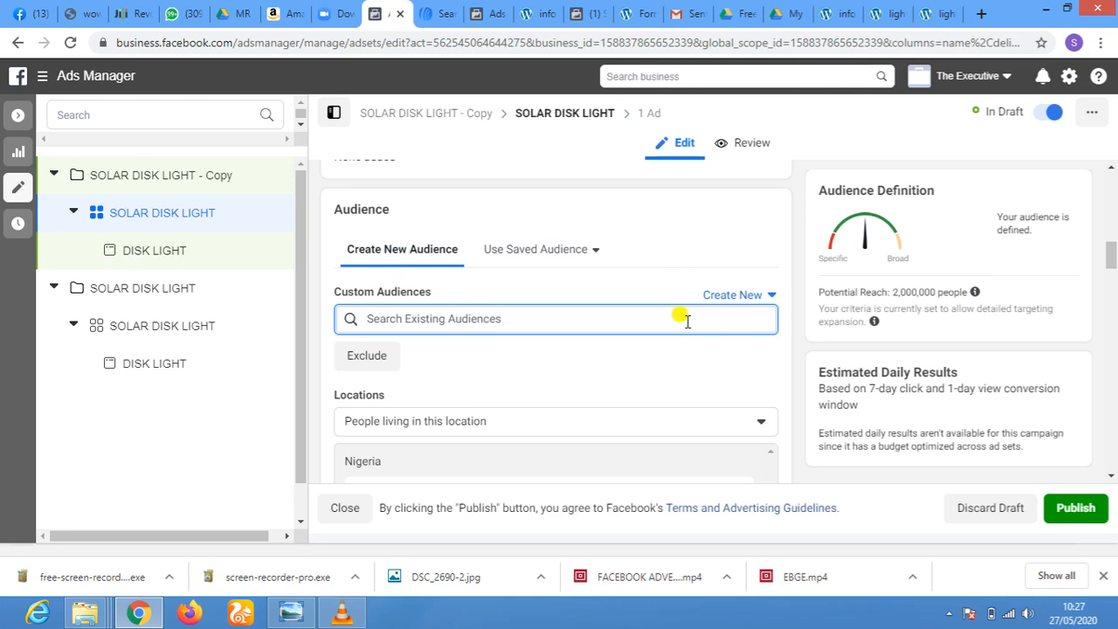
click(687, 321)
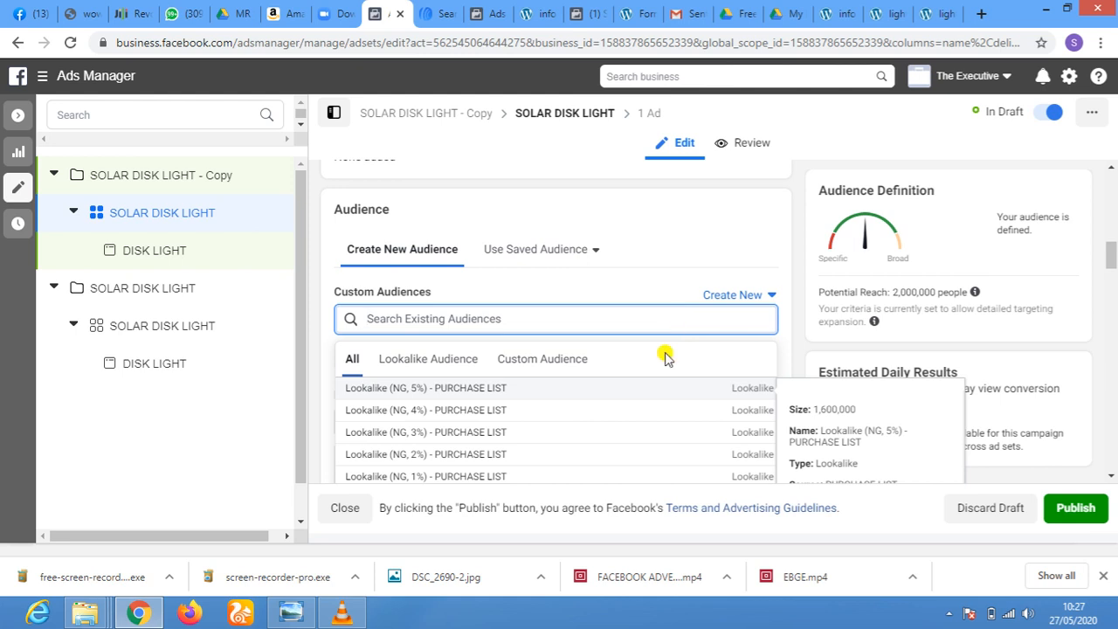
scroll(650, 389, down, 1)
scroll(651, 389, down, 5)
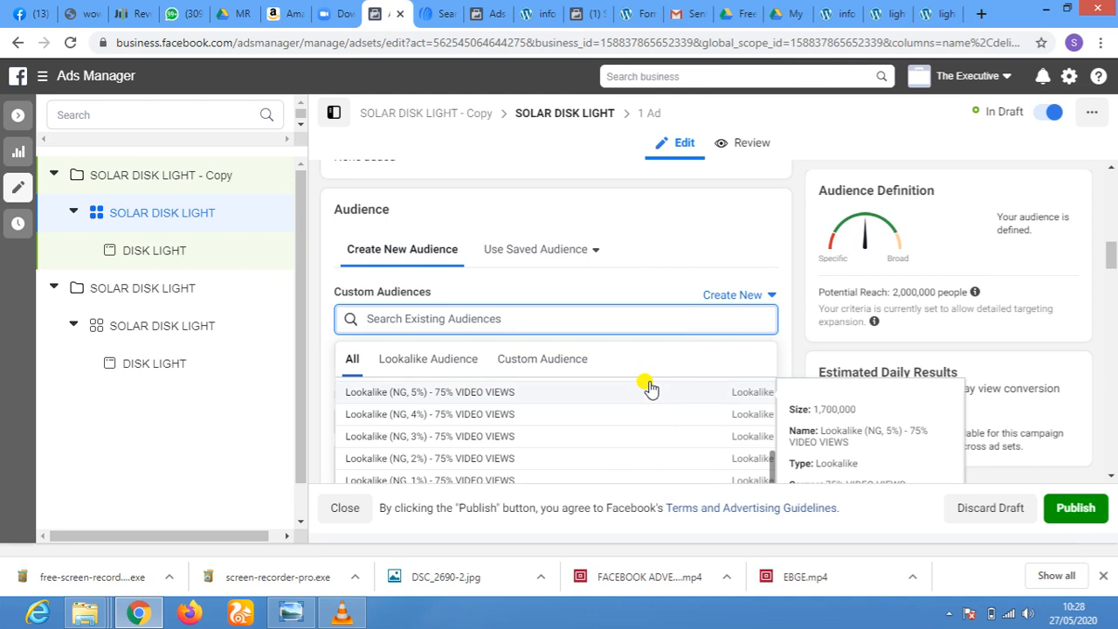
scroll(650, 389, down, 2)
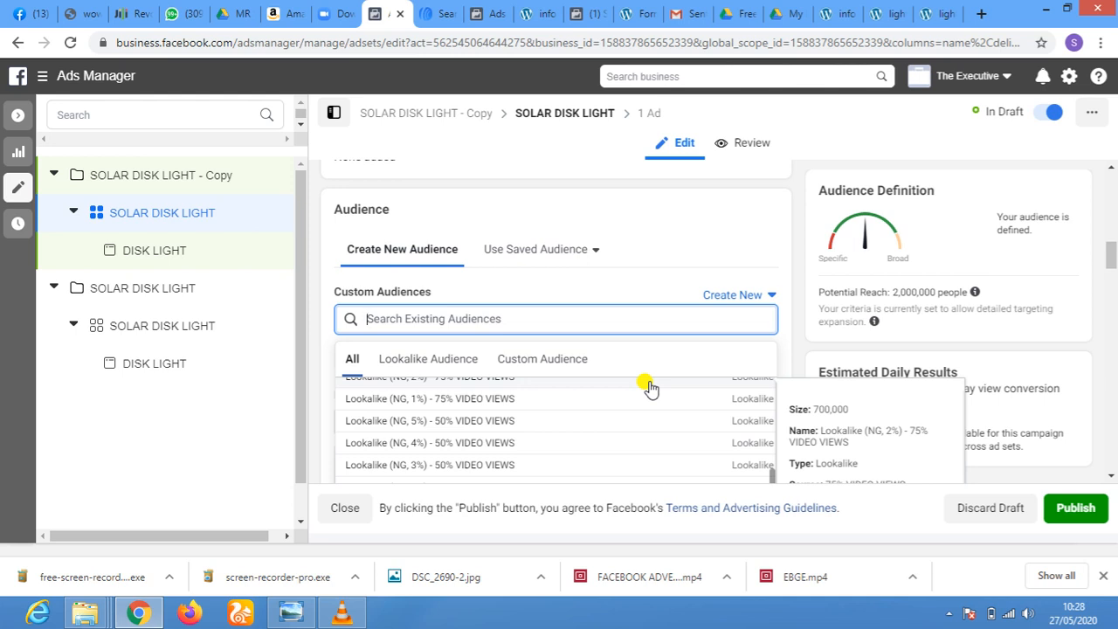
scroll(651, 387, up, 3)
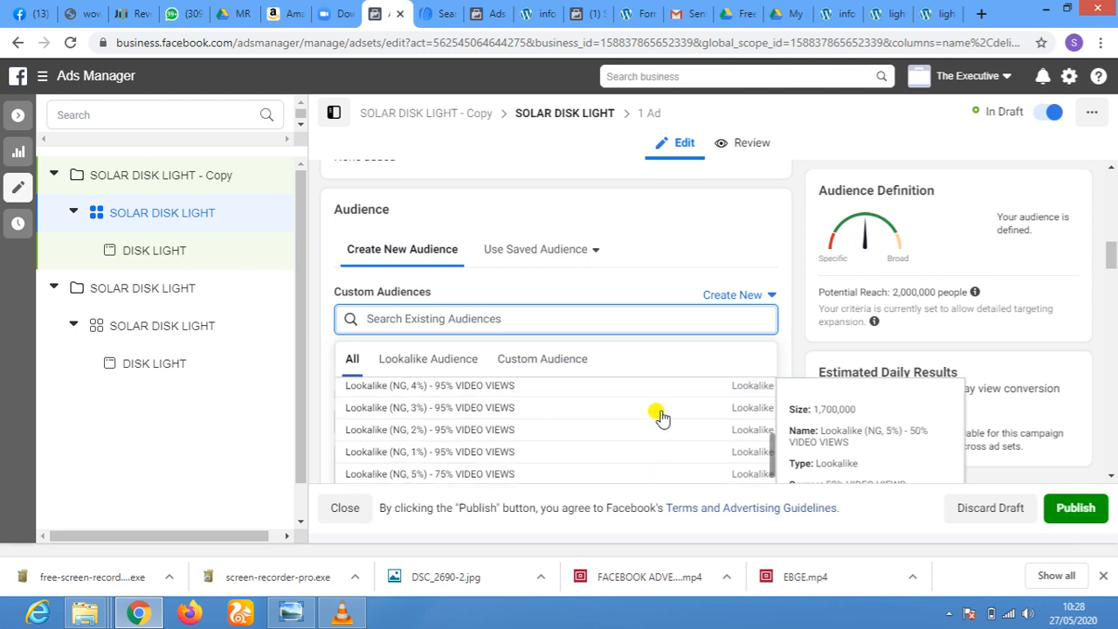
scroll(663, 416, up, 1)
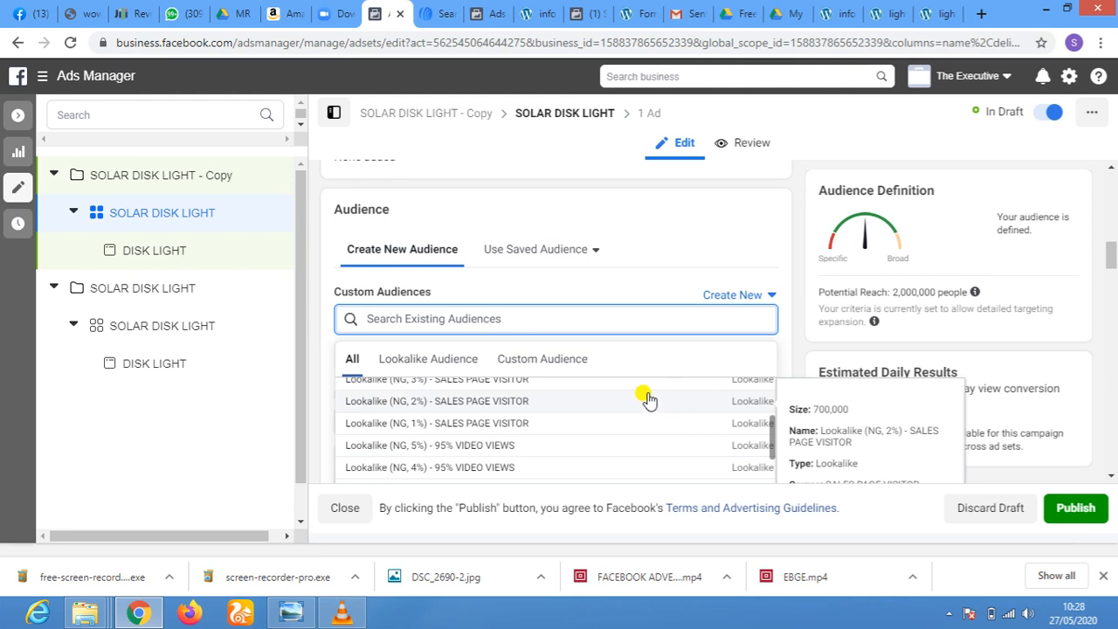
scroll(669, 402, down, 5)
scroll(648, 398, down, 3)
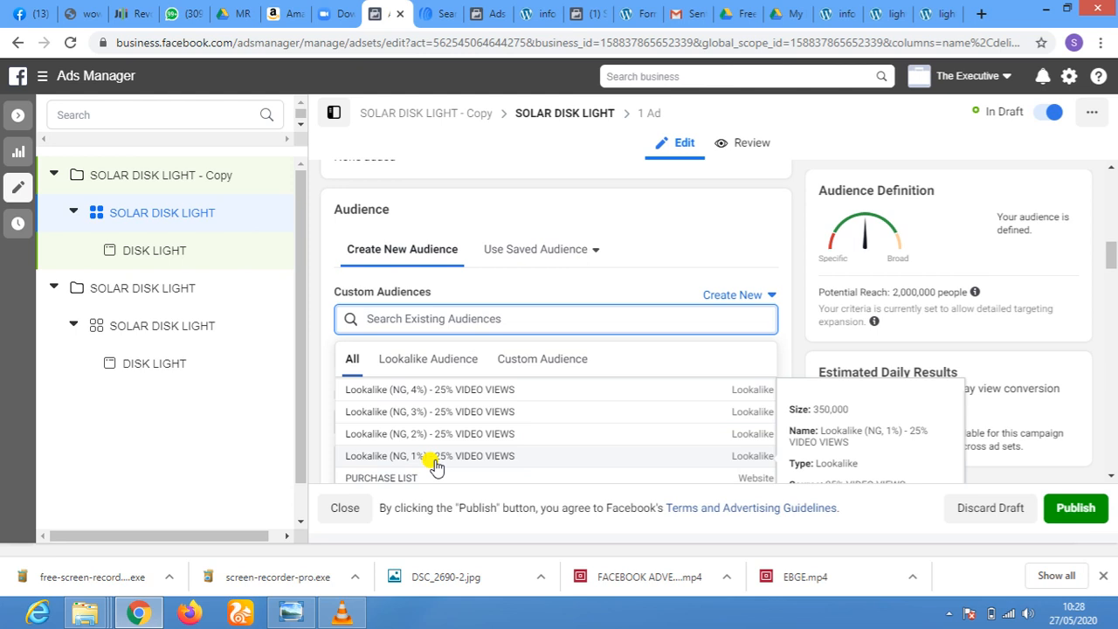
click(434, 458)
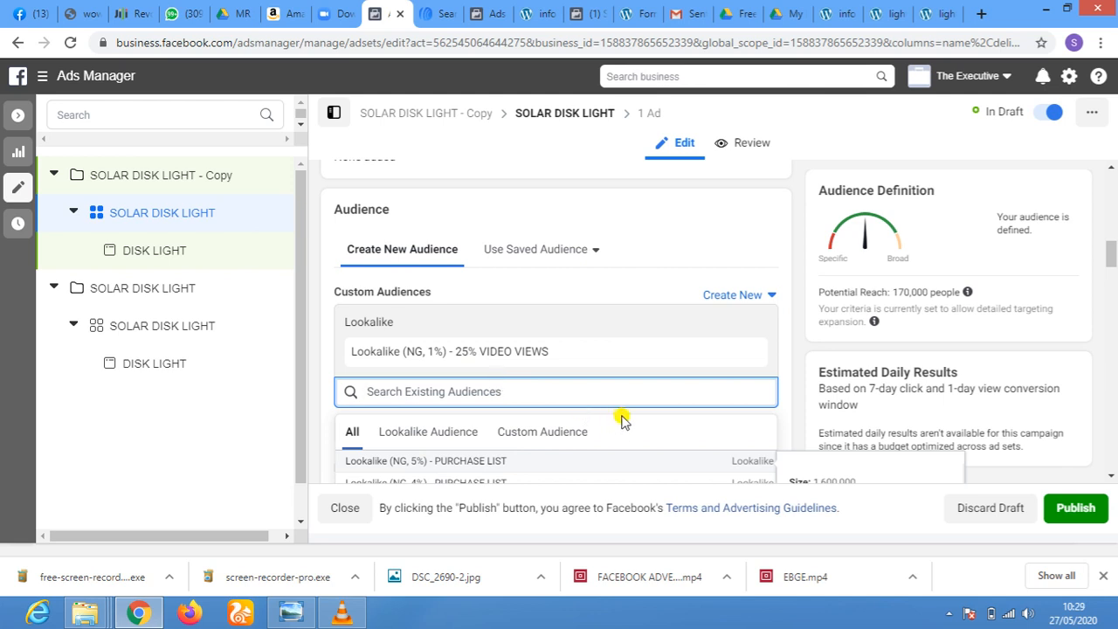
Add the Lookalike (NG, 2%) - 25% VIDEO VIEWS and Lookalike (NG, 3%) - 25% VIDEO VIEWS audiences to the ad set
scroll(617, 394, down, 10)
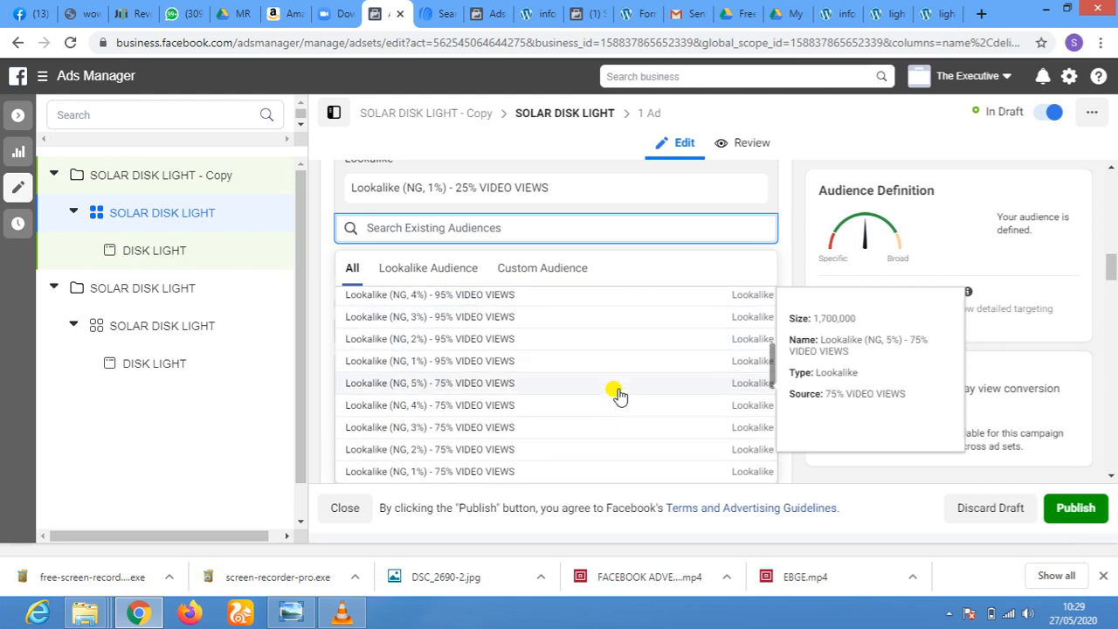
scroll(616, 394, down, 4)
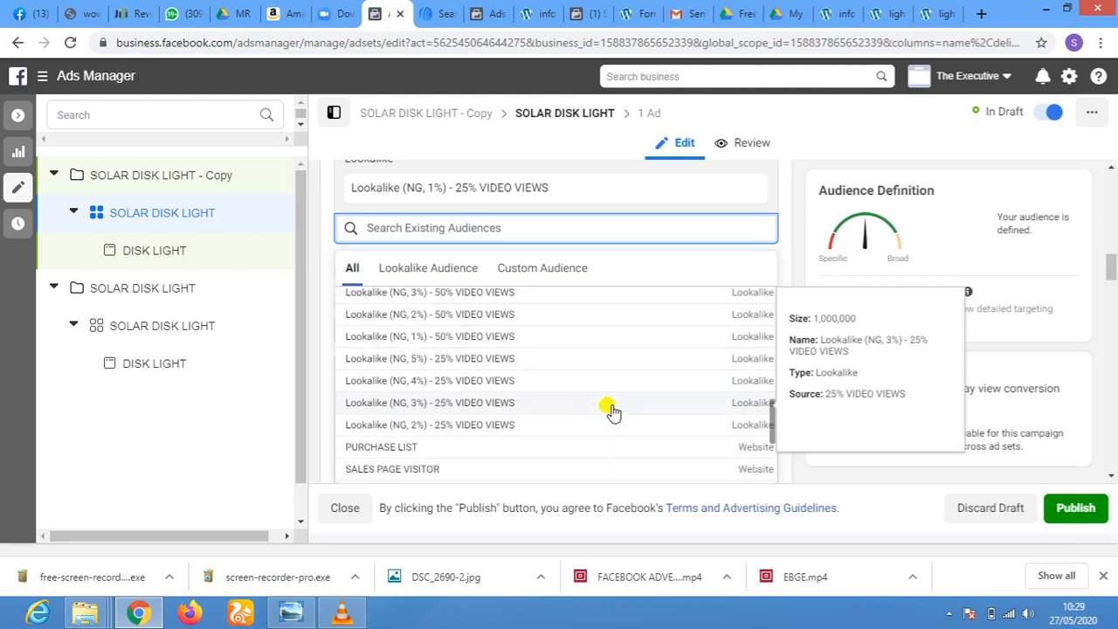
click(464, 426)
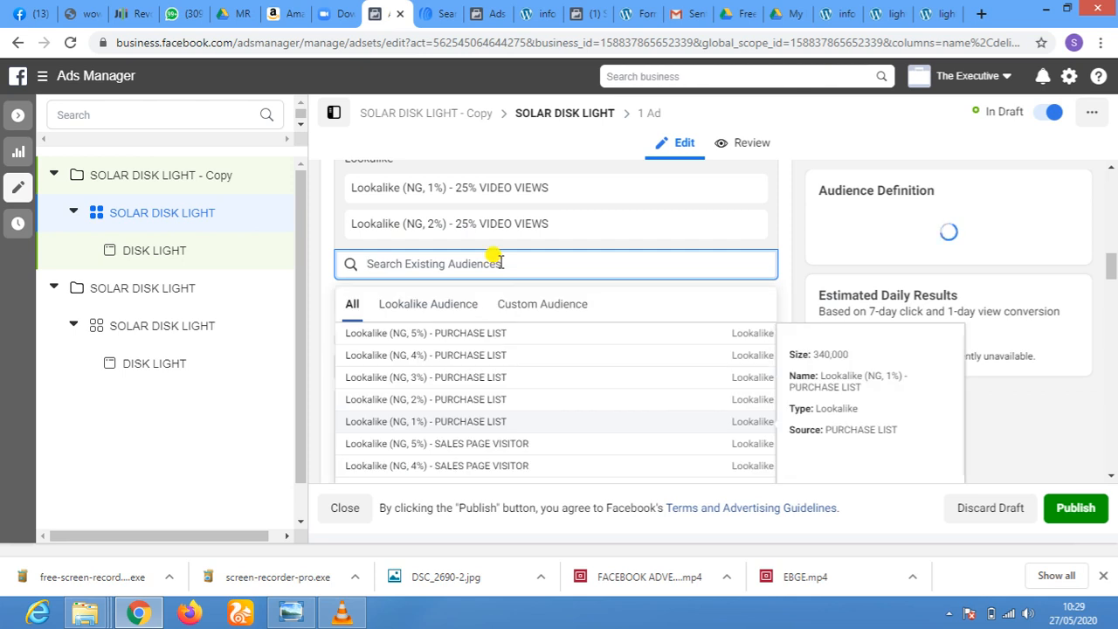
scroll(511, 335, up, 5)
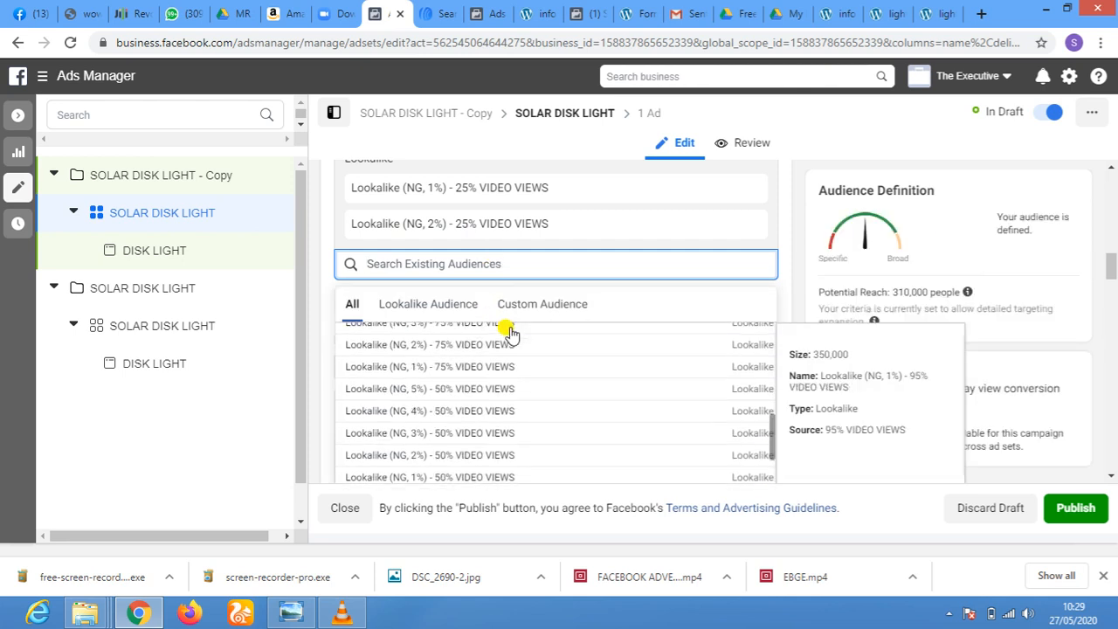
scroll(507, 332, up, 5)
scroll(491, 367, down, 8)
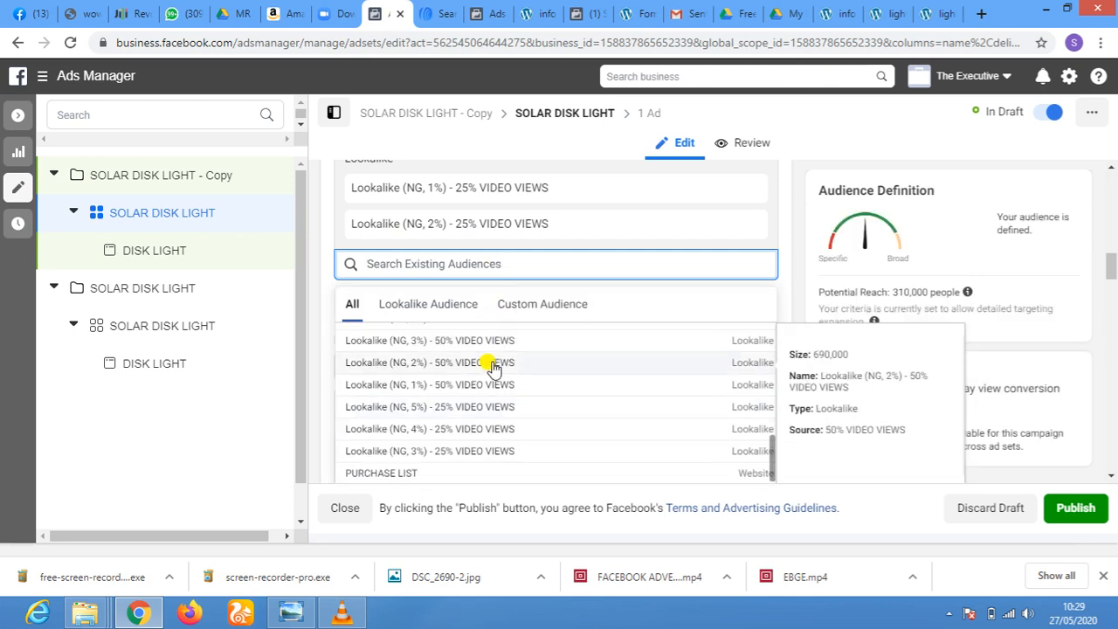
click(496, 453)
Add the Lookalike (NG, 4%) - 25% VIDEO VIEWS and Lookalike (NG, 5%) - 25% VIDEO VIEWS audiences and close the audience list
scroll(524, 348, down, 3)
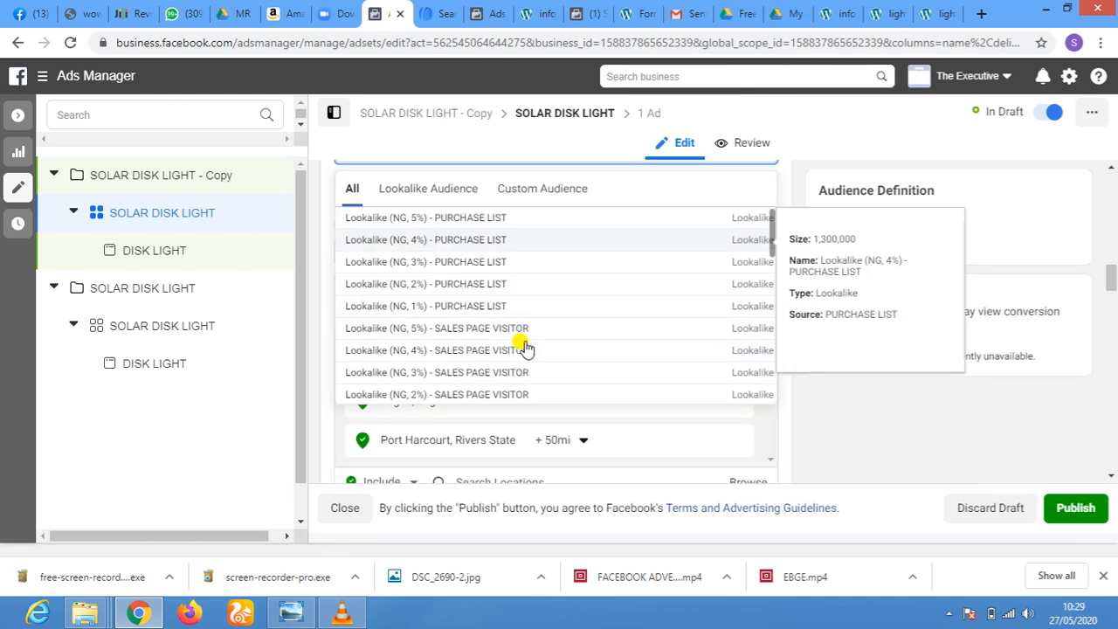
scroll(535, 319, down, 10)
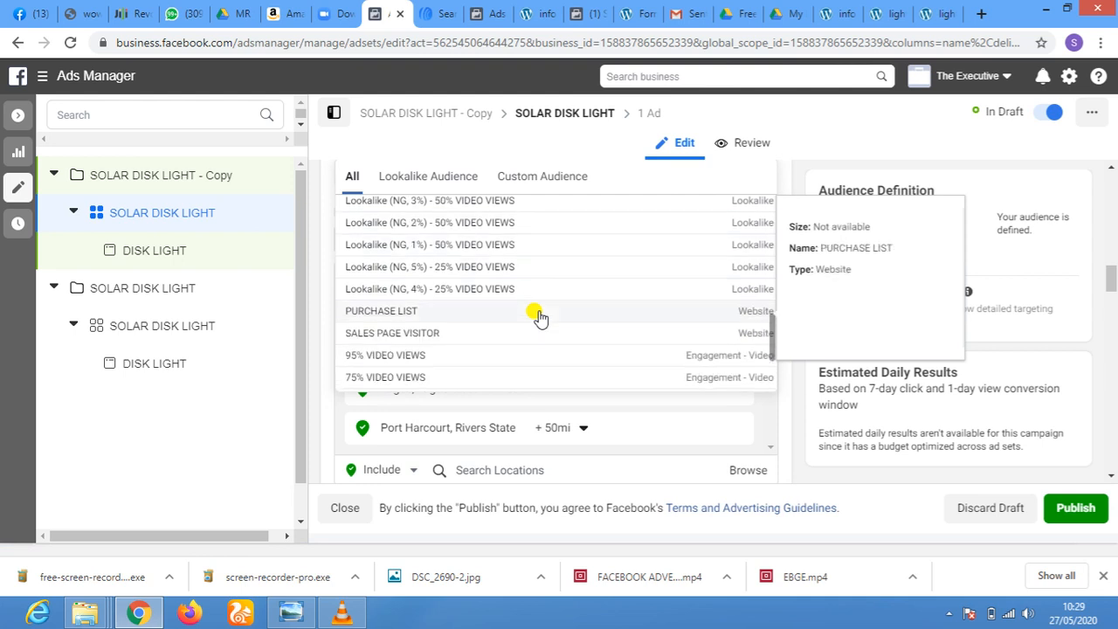
click(482, 291)
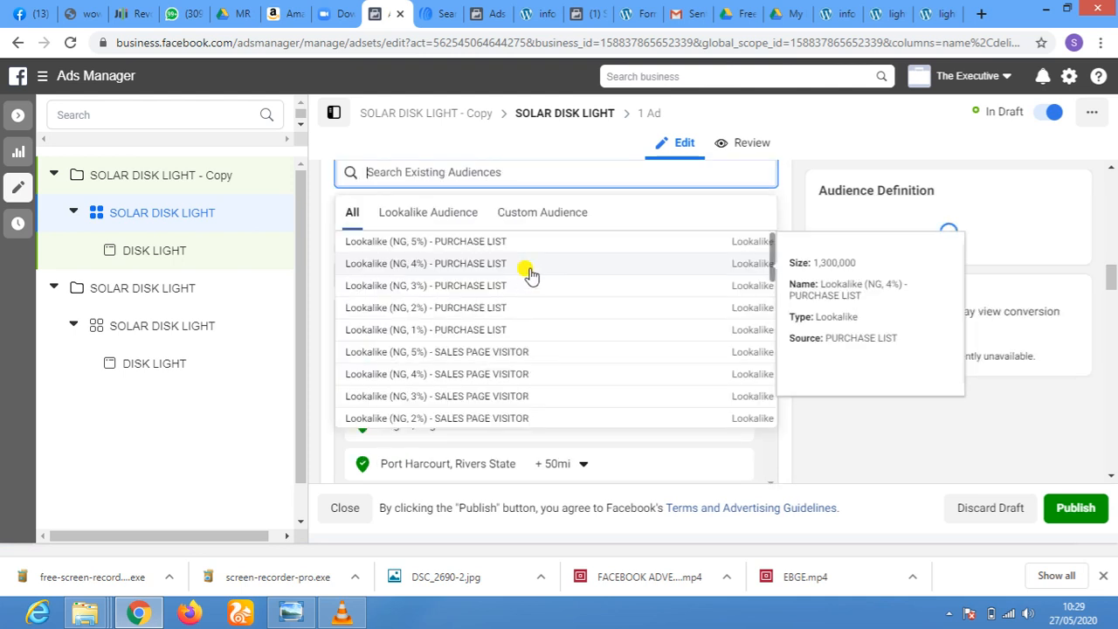
scroll(568, 253, down, 10)
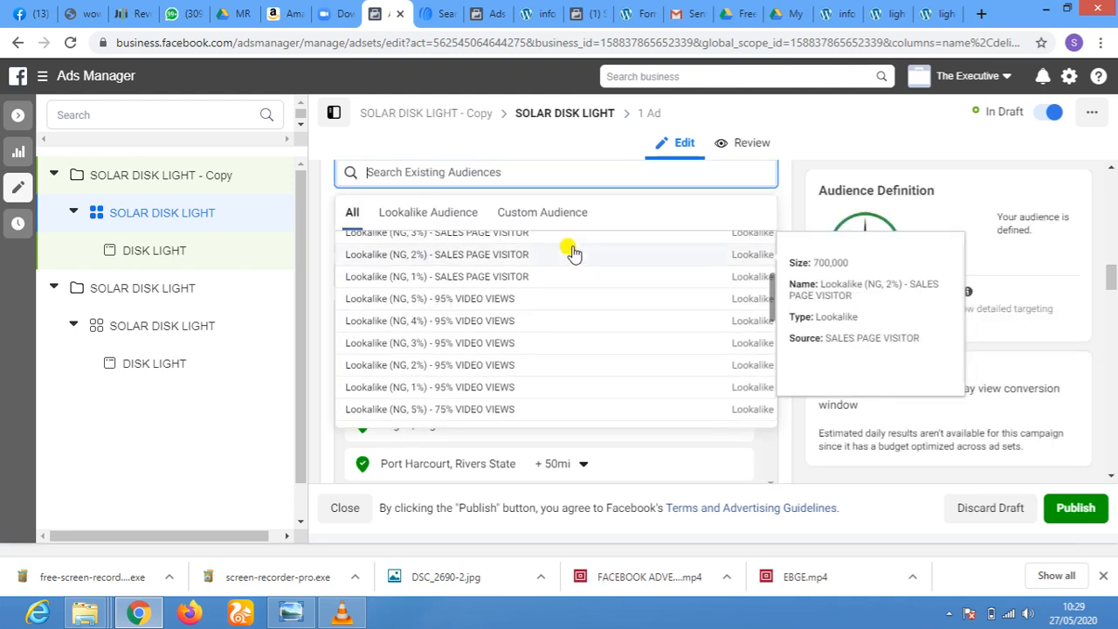
scroll(573, 253, down, 2)
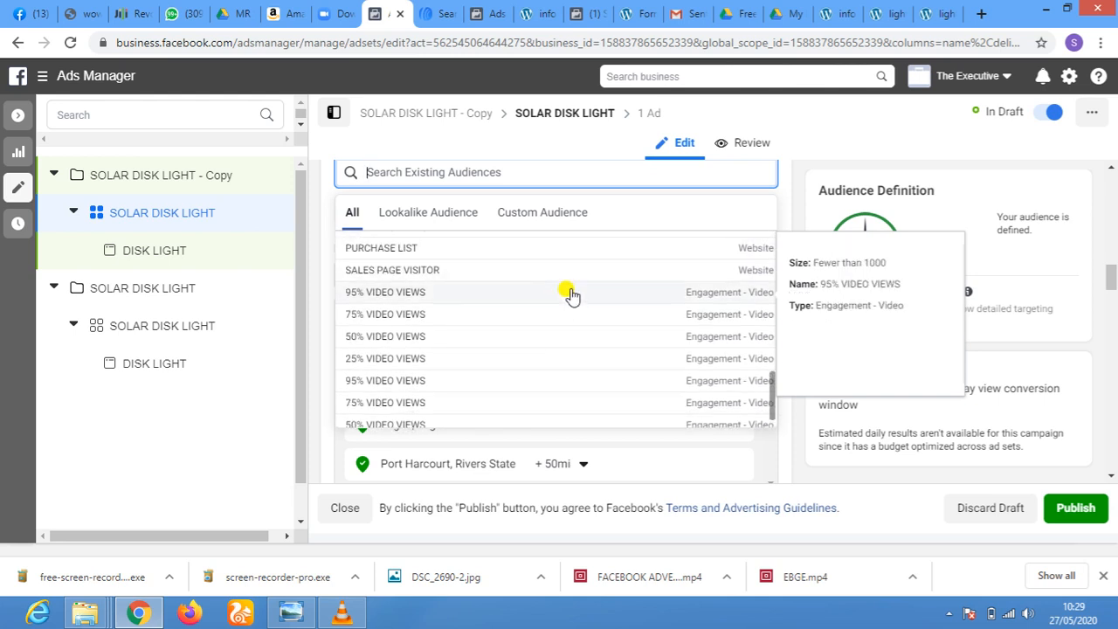
scroll(568, 294, up, 4)
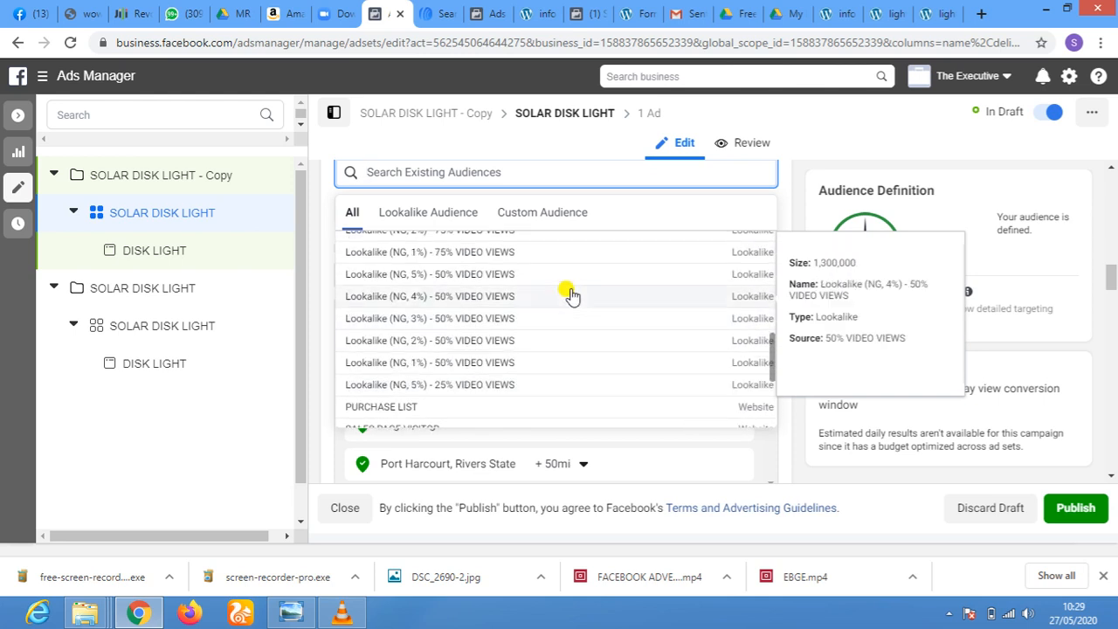
click(507, 388)
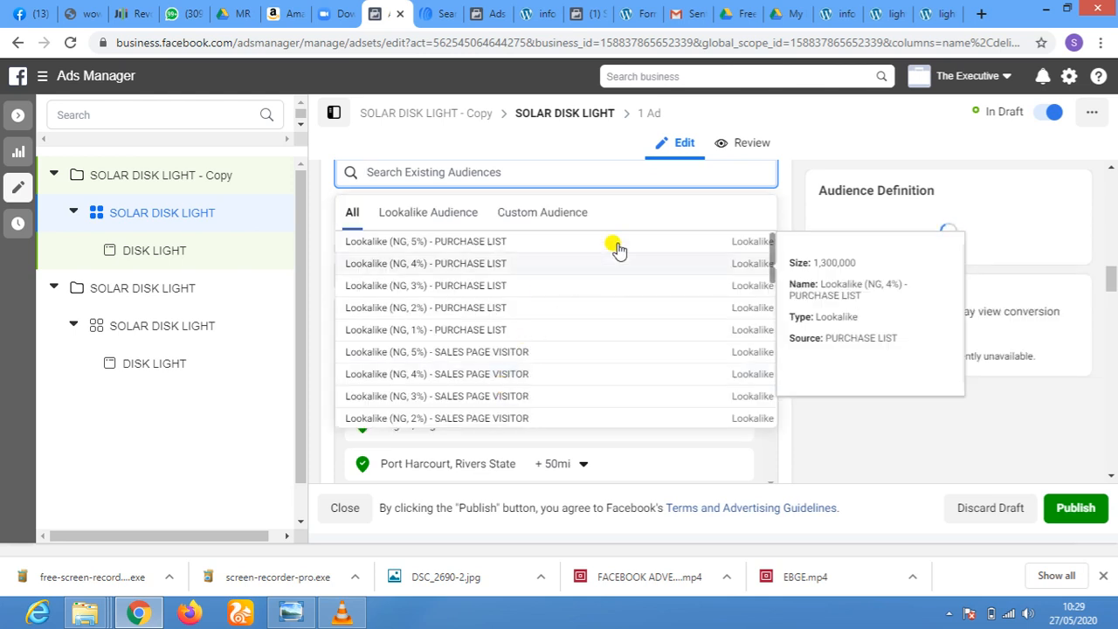
scroll(680, 228, up, 2)
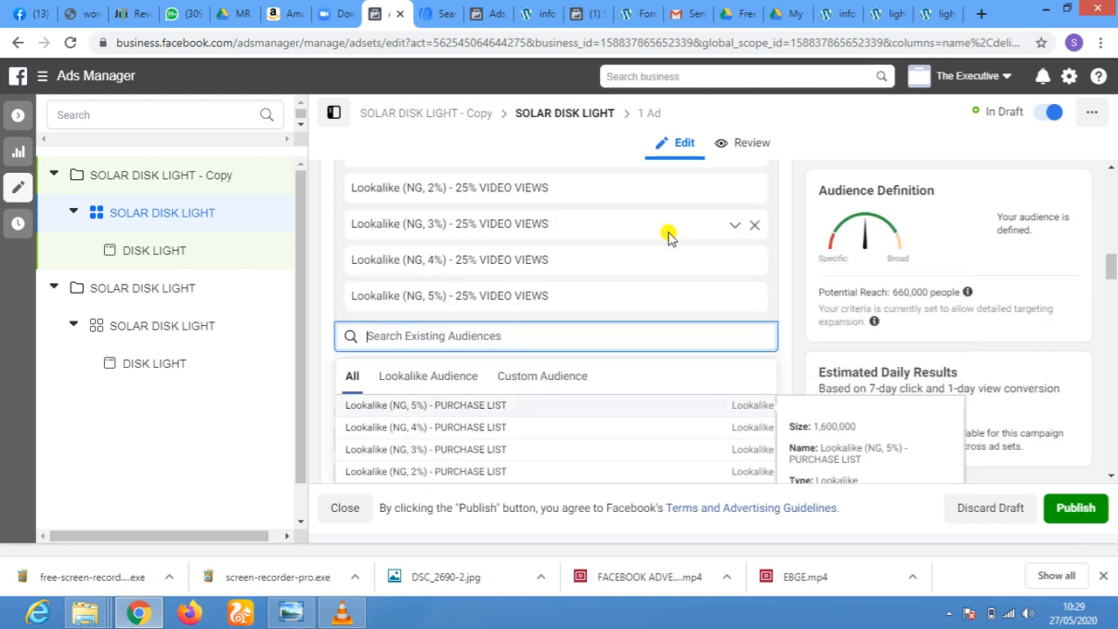
scroll(642, 255, up, 1)
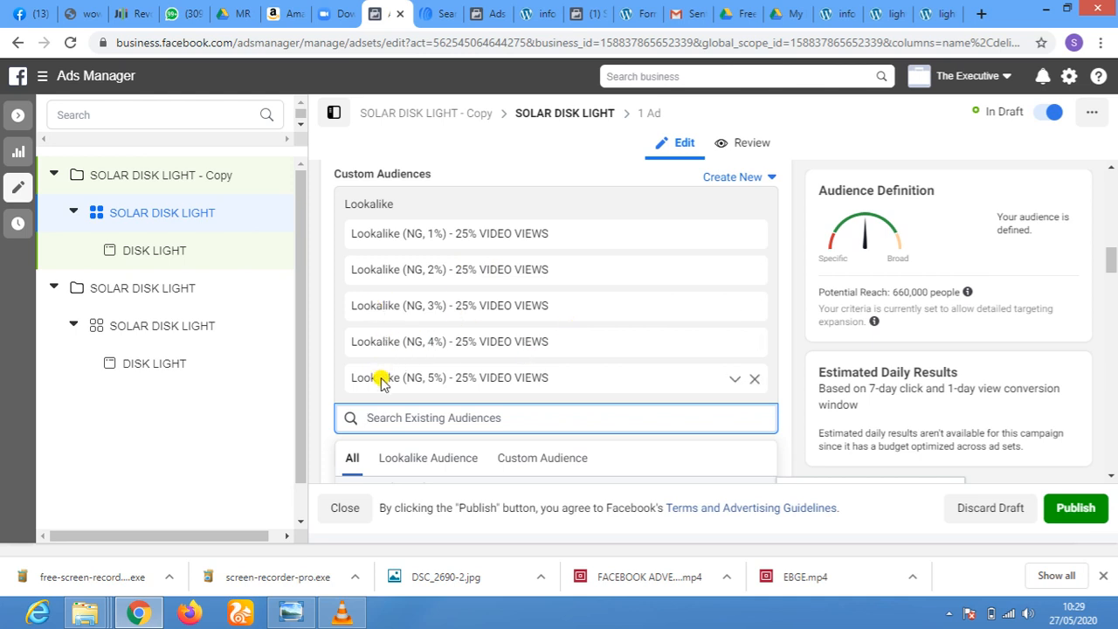
click(633, 206)
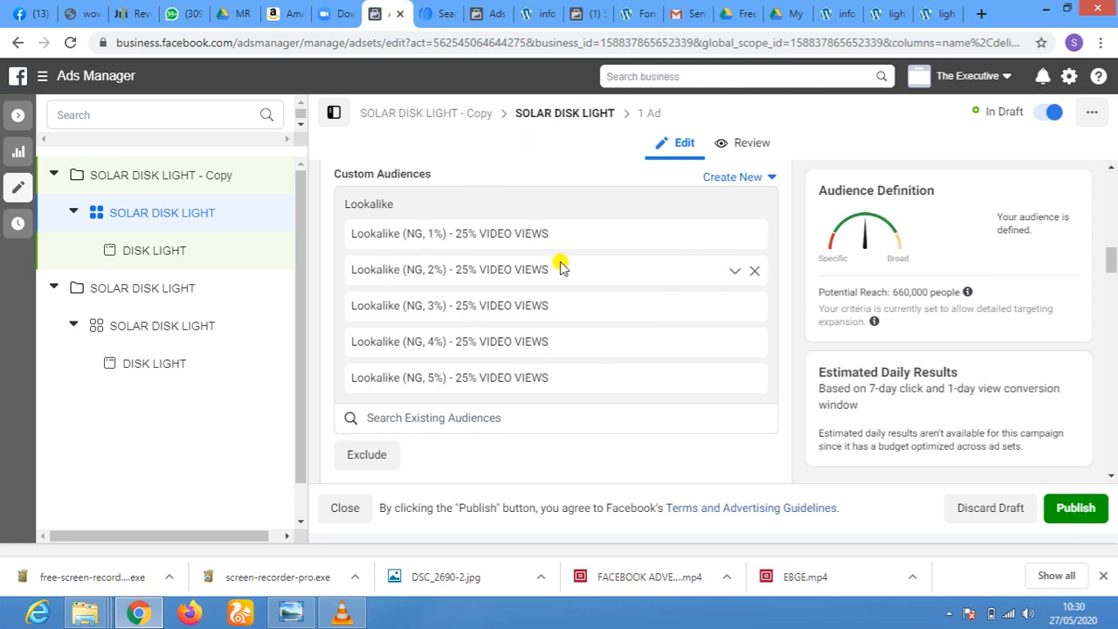
Review the ad set's locations, age, gender, detailed targeting, placements, and optimization and delivery settings
scroll(559, 265, down, 4)
scroll(562, 272, down, 15)
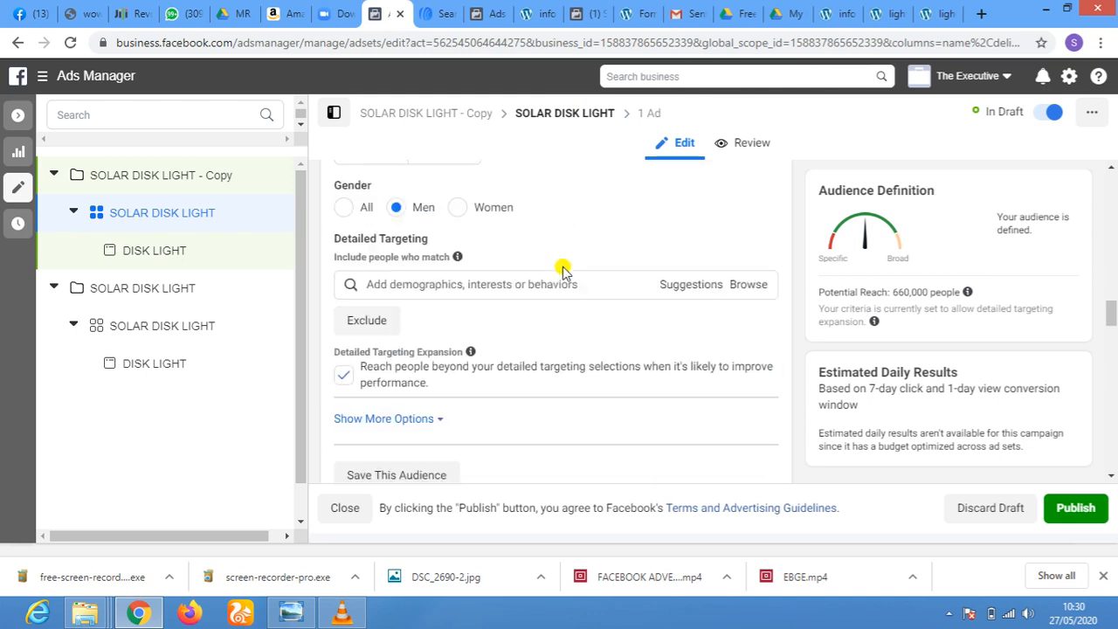
scroll(562, 273, down, 10)
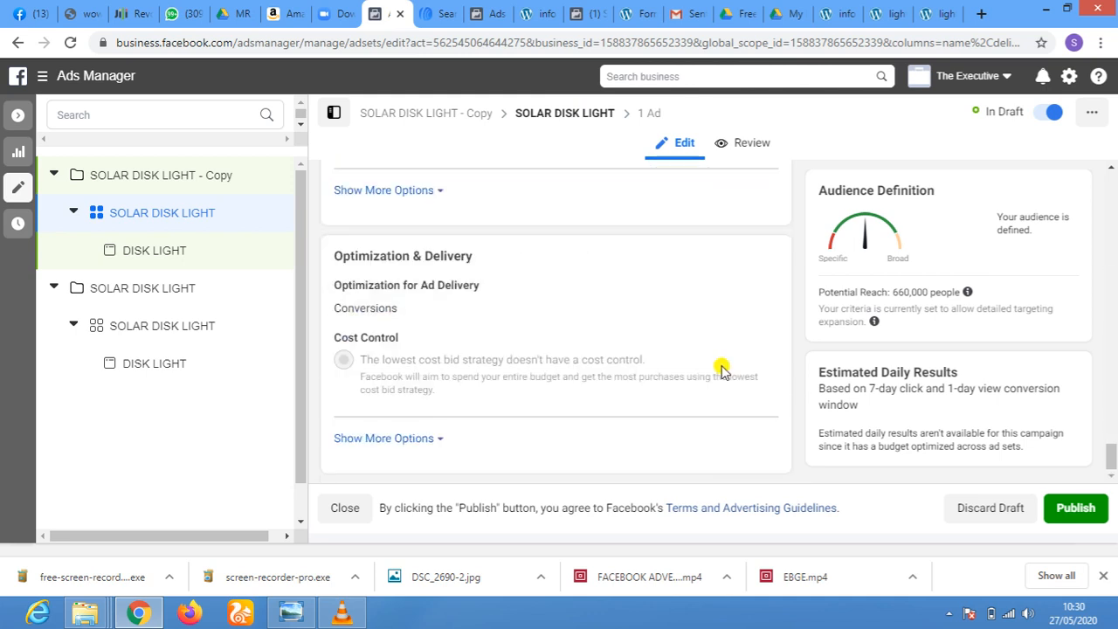
scroll(733, 380, up, 4)
scroll(732, 381, up, 8)
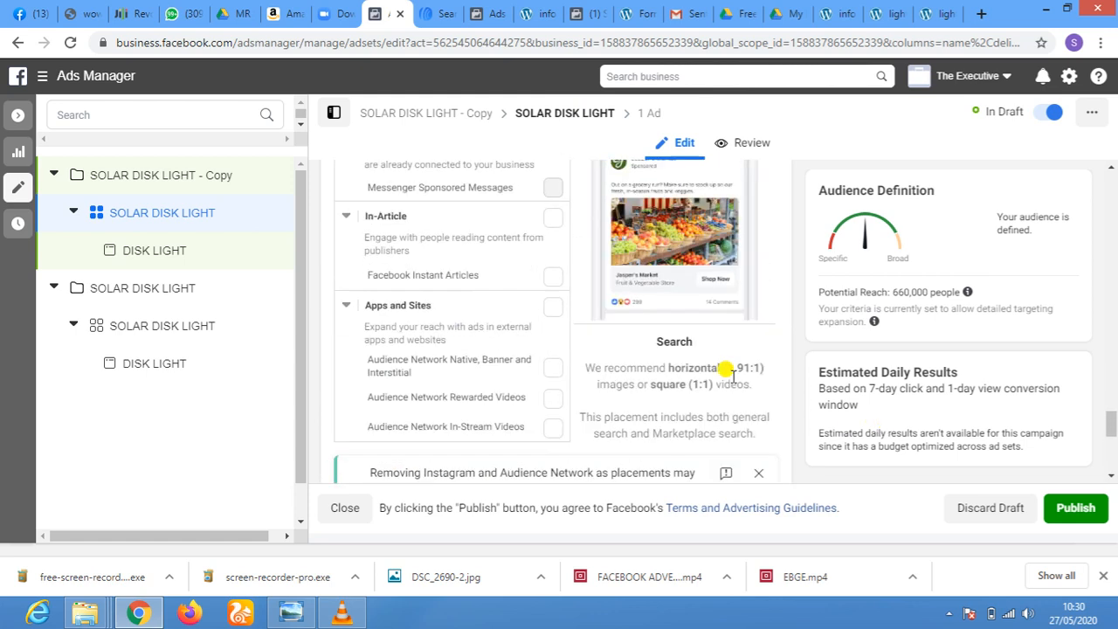
scroll(732, 381, up, 10)
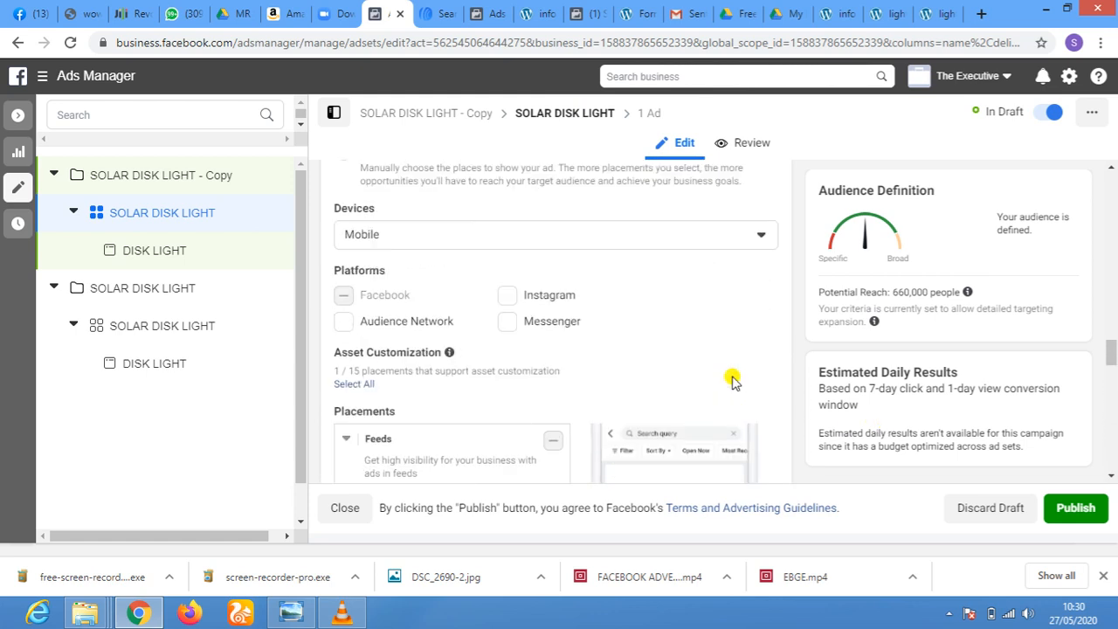
scroll(655, 332, up, 10)
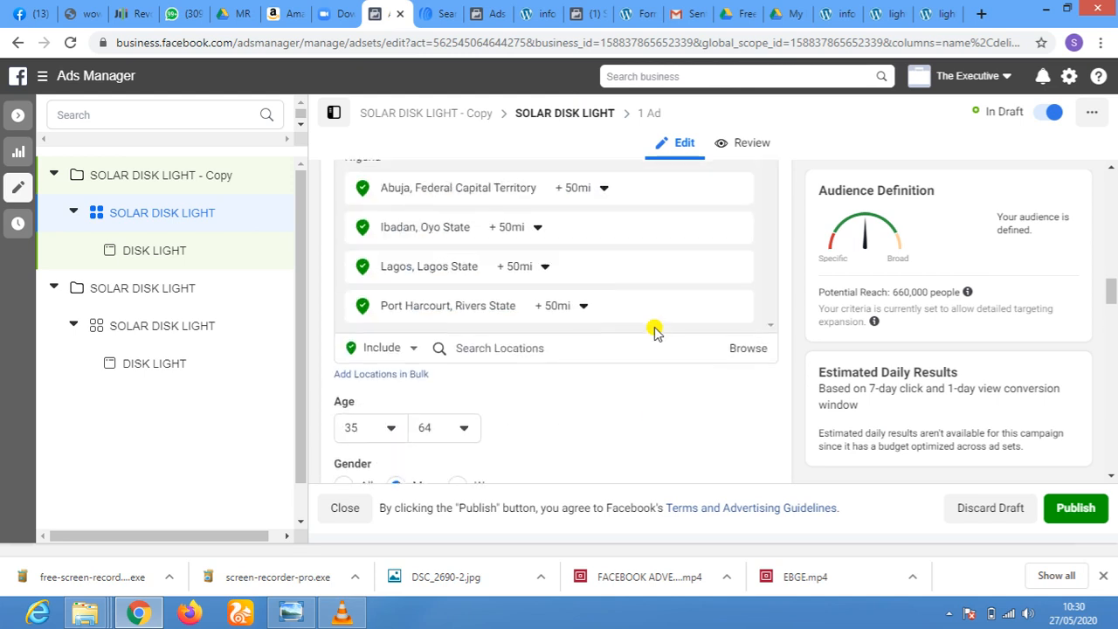
scroll(655, 332, up, 2)
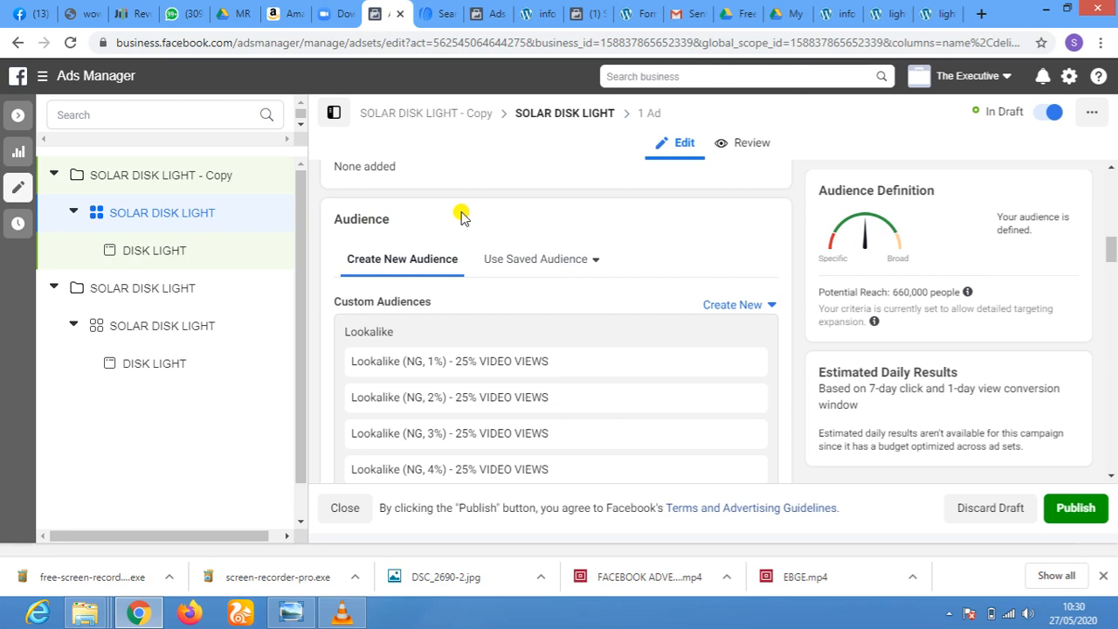
Duplicate the SOLAR DISK LIGHT ad set into the original campaign with 3 copies, showing existing reactions, comments and shares
mouse_move(270, 218)
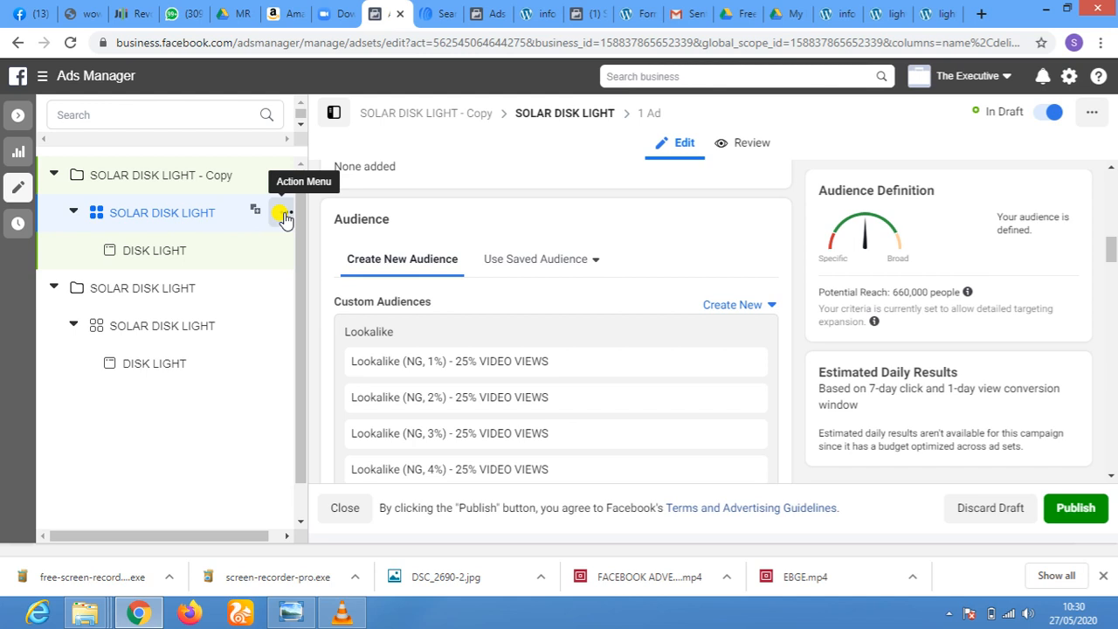
click(285, 218)
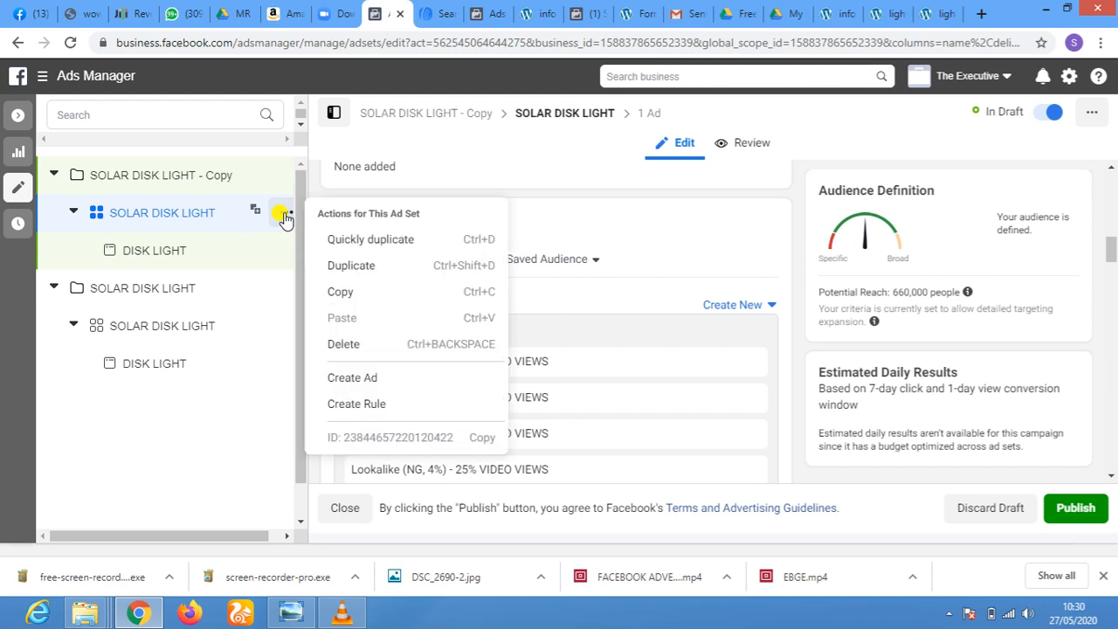
click(382, 266)
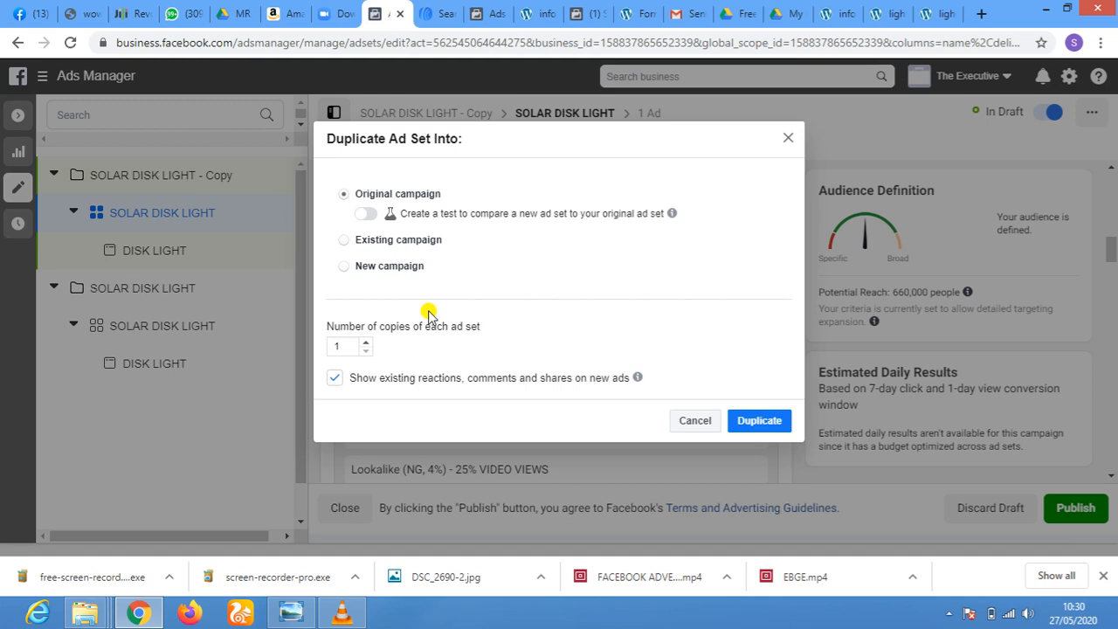
click(367, 342)
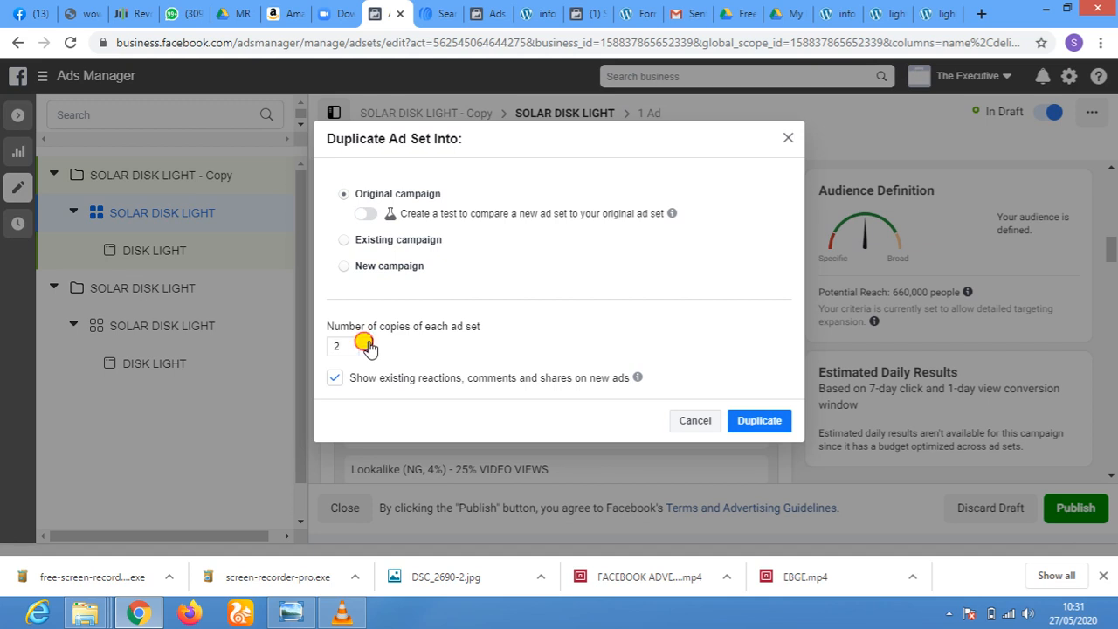
click(368, 342)
click(764, 423)
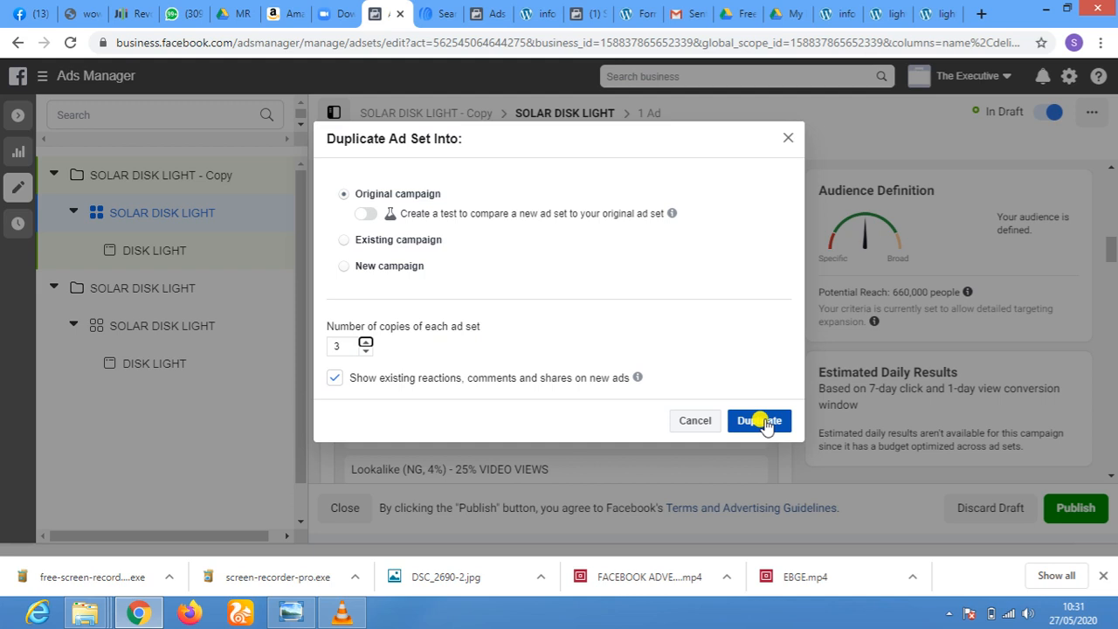
click(761, 421)
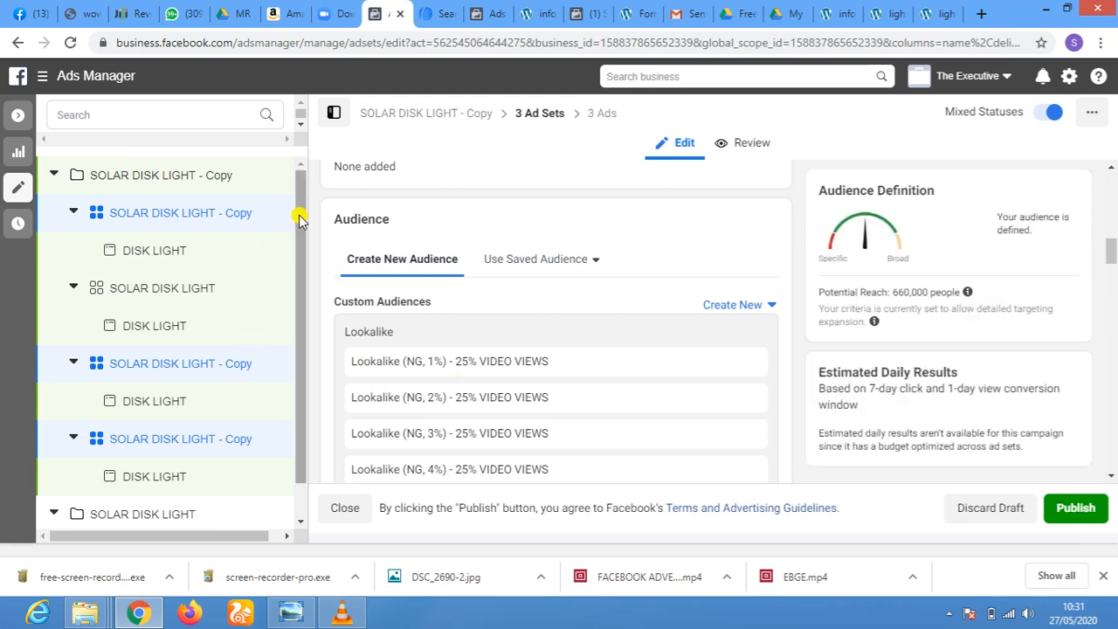
scroll(298, 218, down, 1)
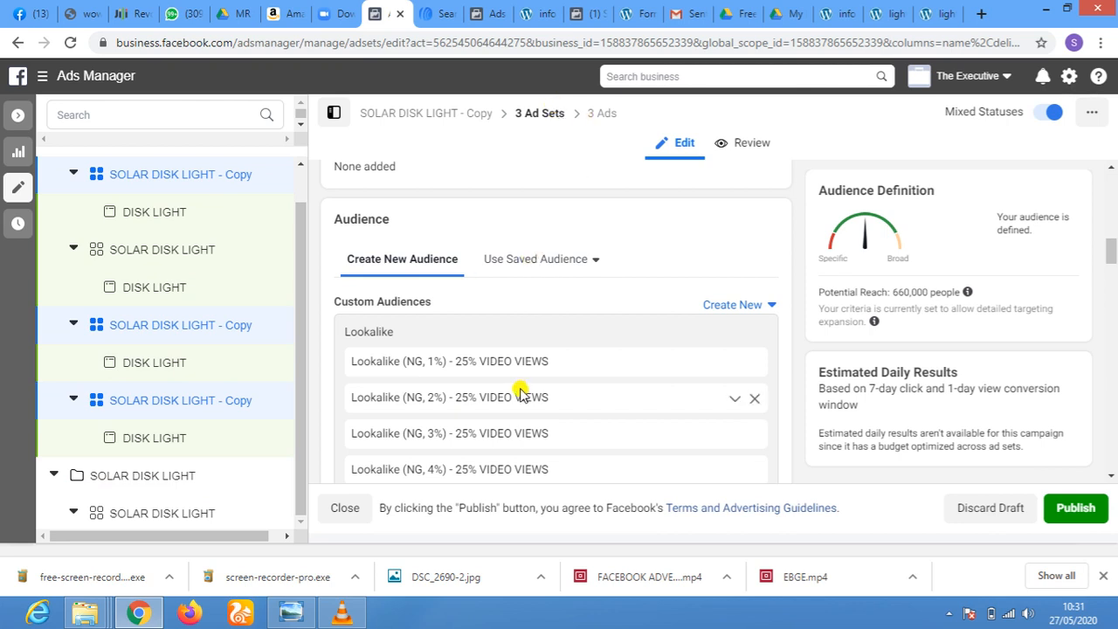
Select only the first SOLAR DISK LIGHT - Copy ad set for editing
scroll(517, 389, down, 2)
scroll(520, 387, up, 1)
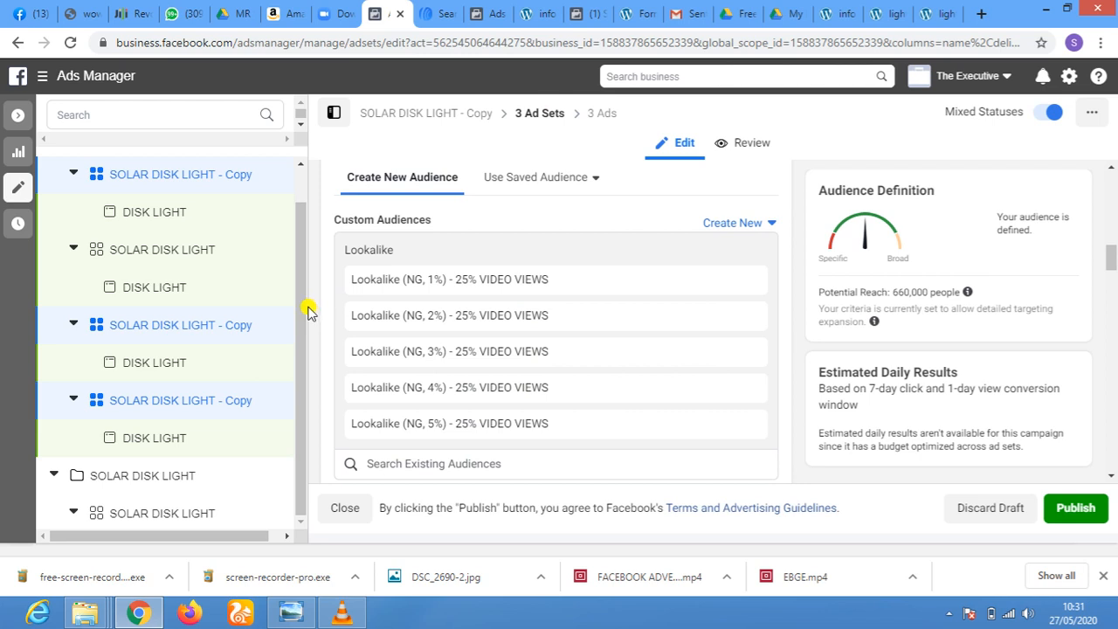
scroll(303, 306, up, 1)
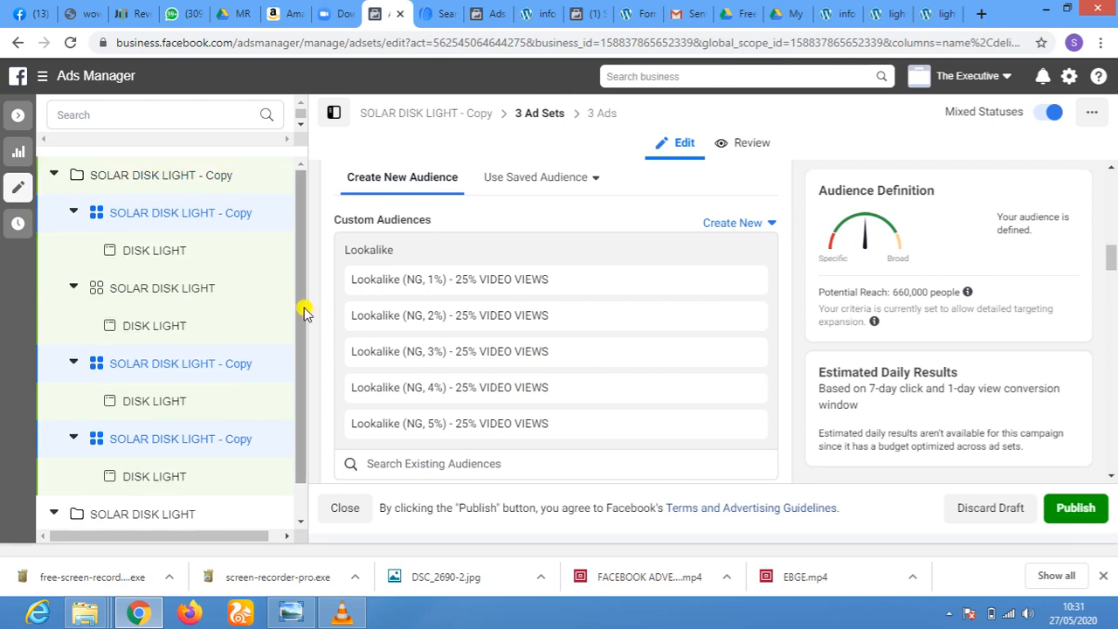
scroll(302, 308, down, 1)
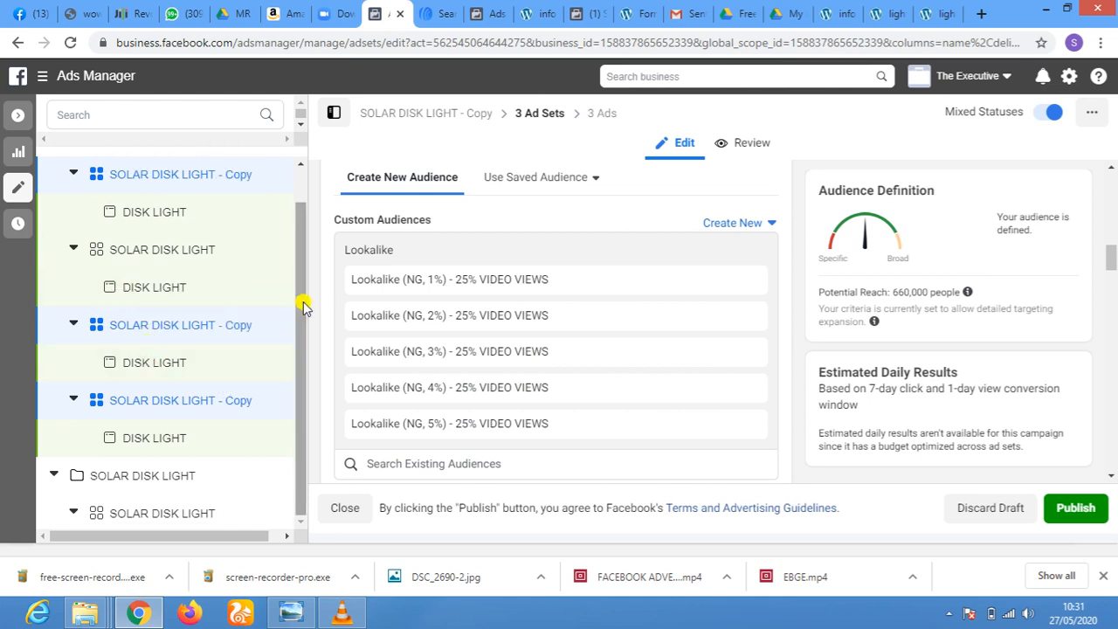
scroll(302, 306, up, 1)
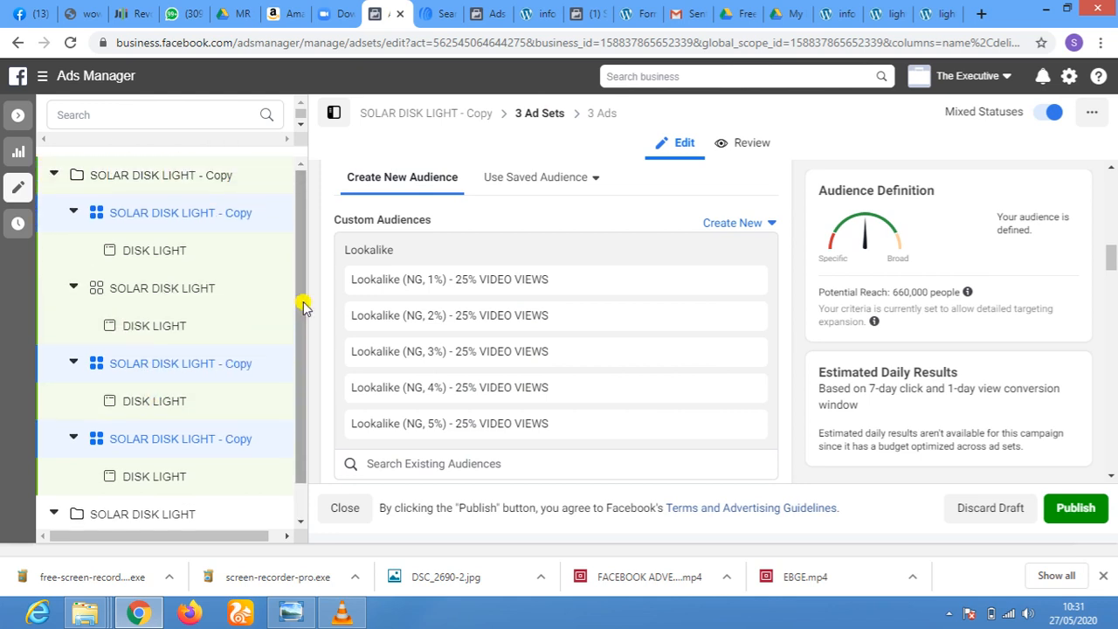
click(133, 219)
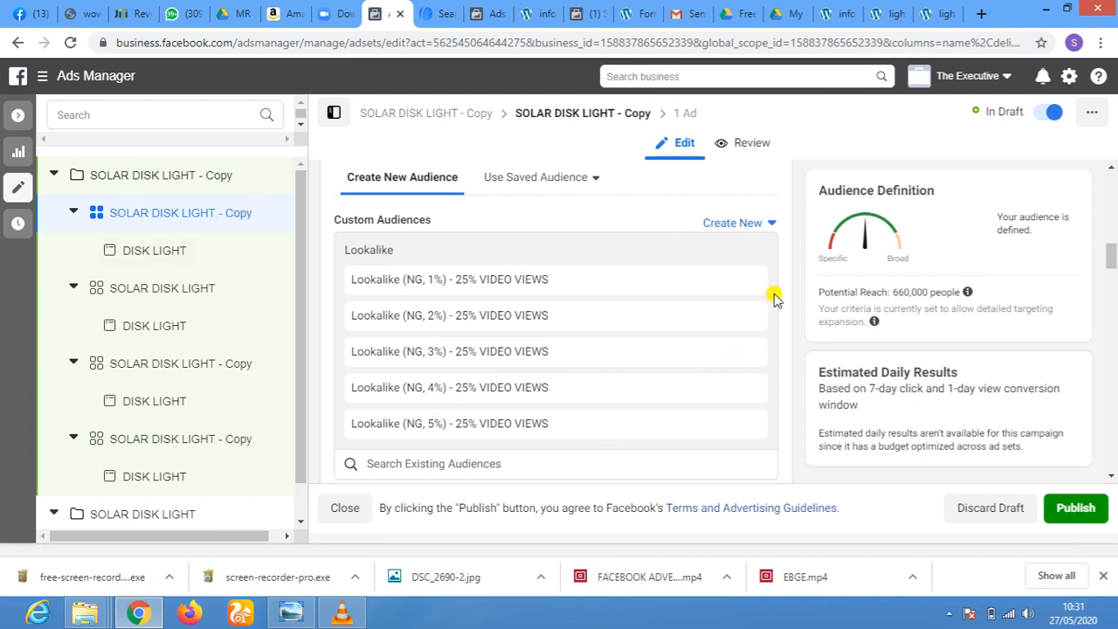
Add the Lookalike (NG, 1%) - 50% VIDEO VIEWS and Lookalike (NG, 2%) - 50% VIDEO VIEWS audiences to the copied ad set
scroll(775, 290, down, 1)
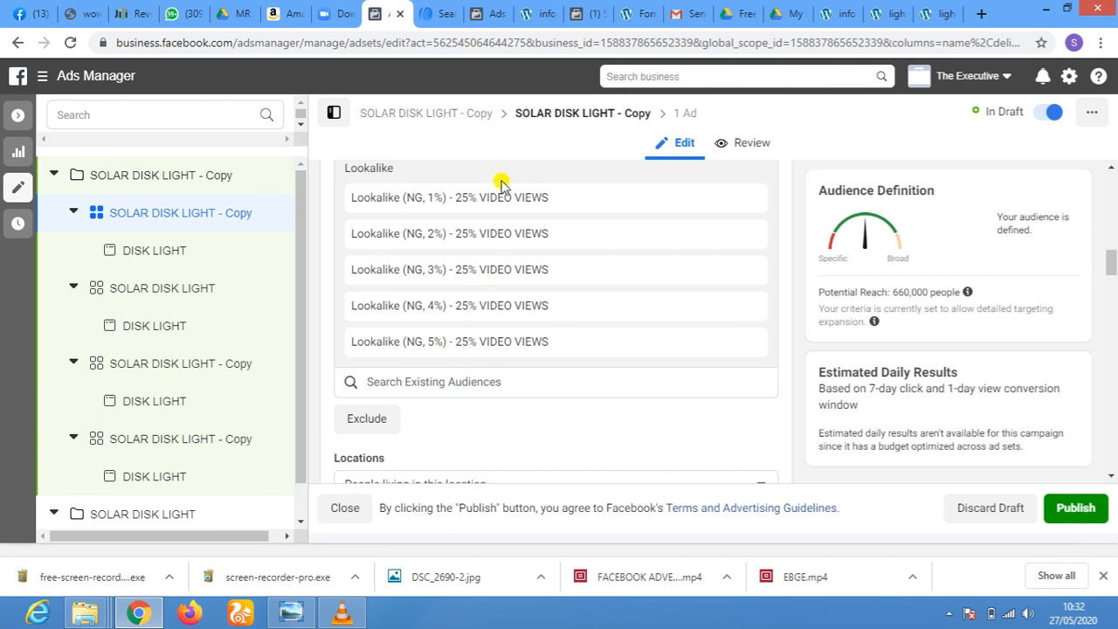
click(535, 382)
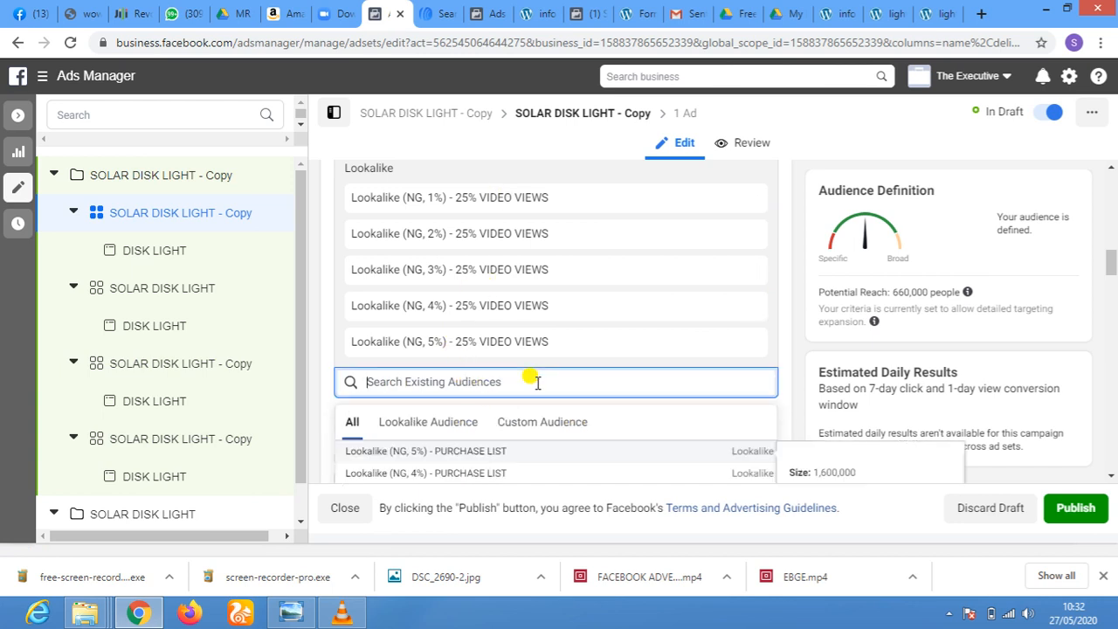
scroll(537, 382, down, 6)
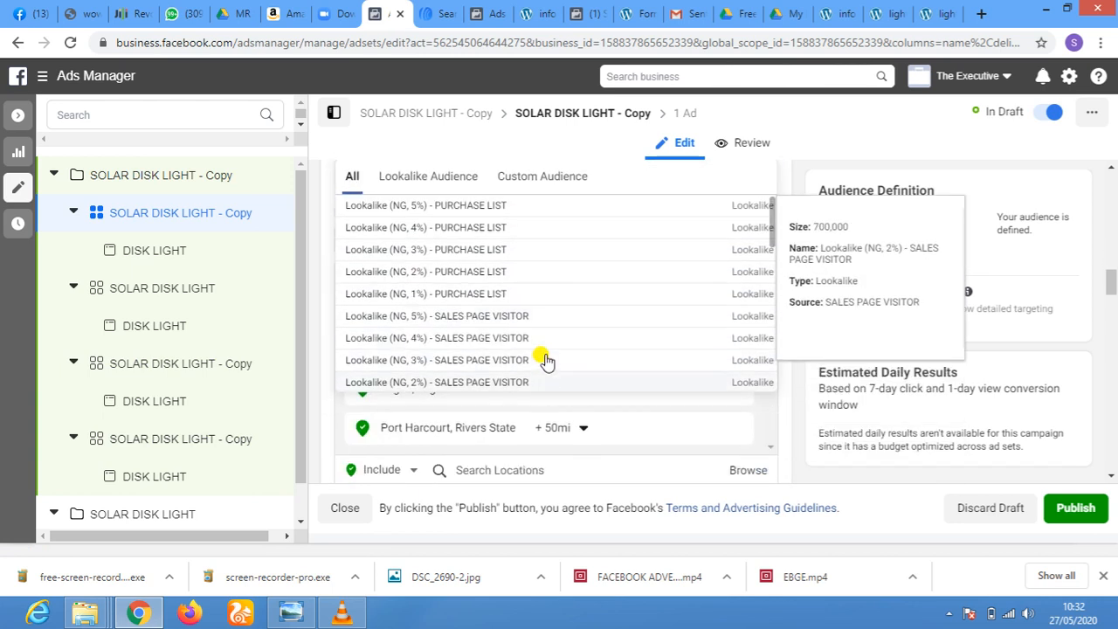
scroll(555, 266, down, 5)
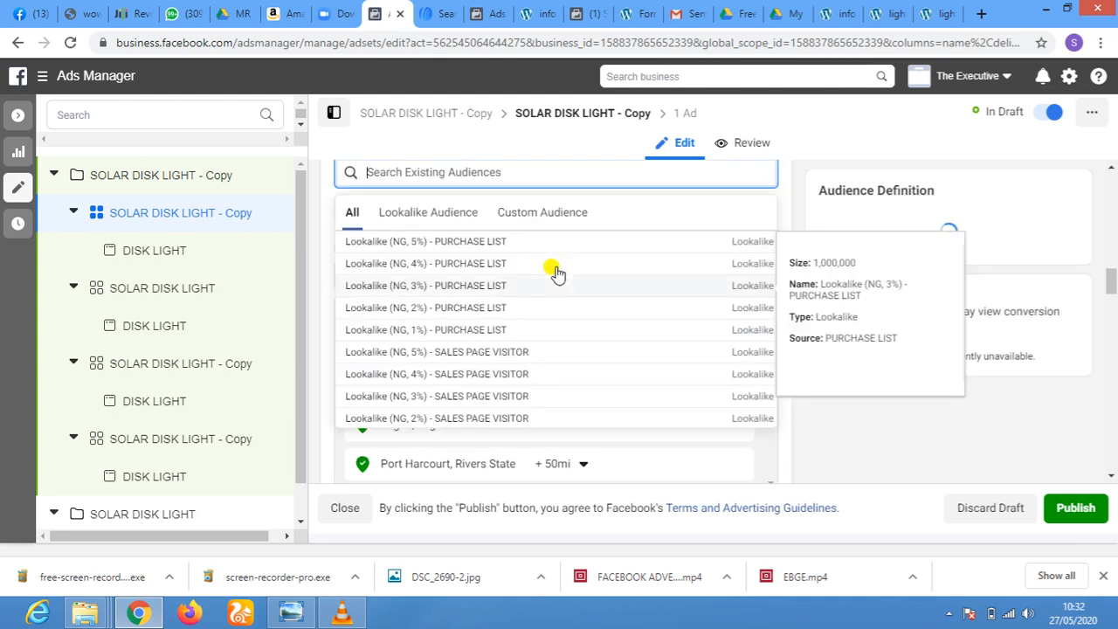
scroll(572, 314, down, 3)
scroll(579, 294, down, 5)
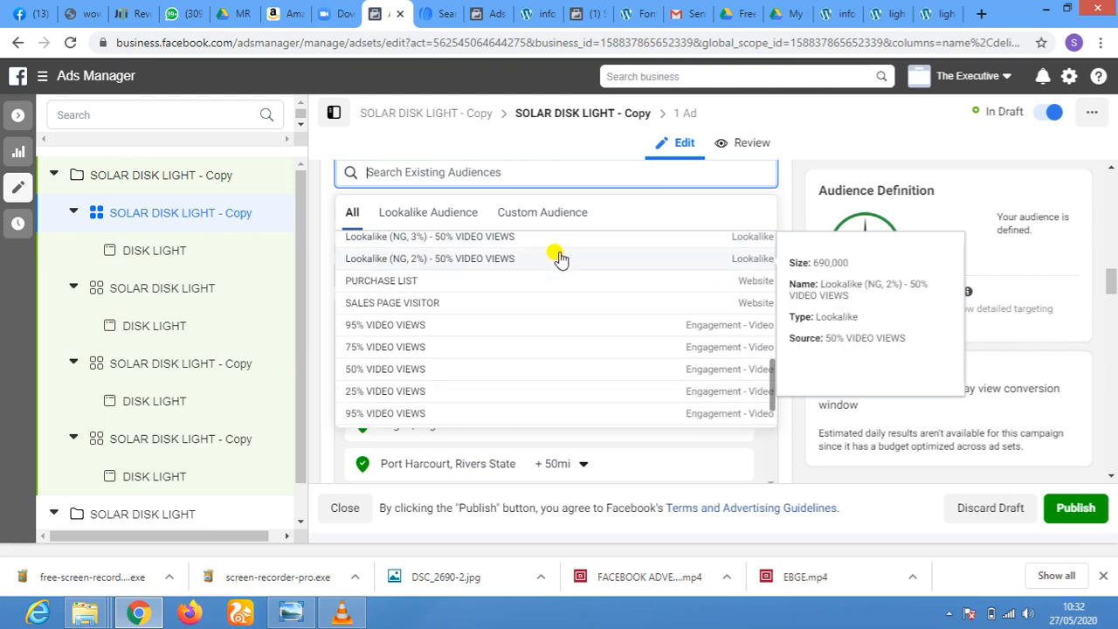
click(559, 258)
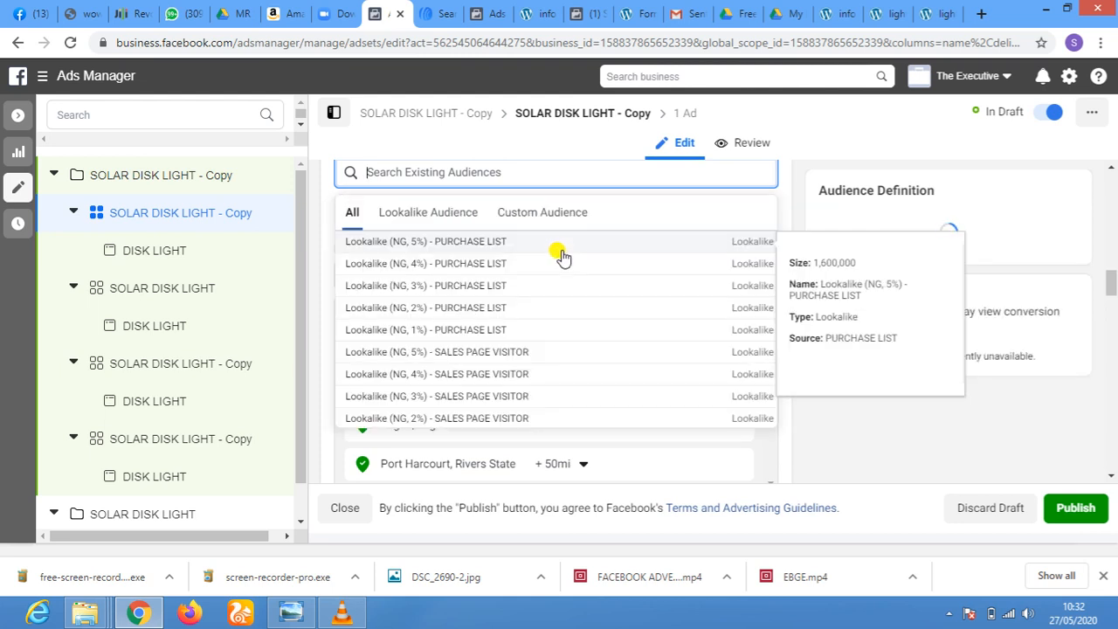
Add the Lookalike (NG, 3%) - 50% VIDEO VIEWS and Lookalike (NG, 4%) - 50% VIDEO VIEWS audiences to the copied ad set
scroll(518, 310, down, 5)
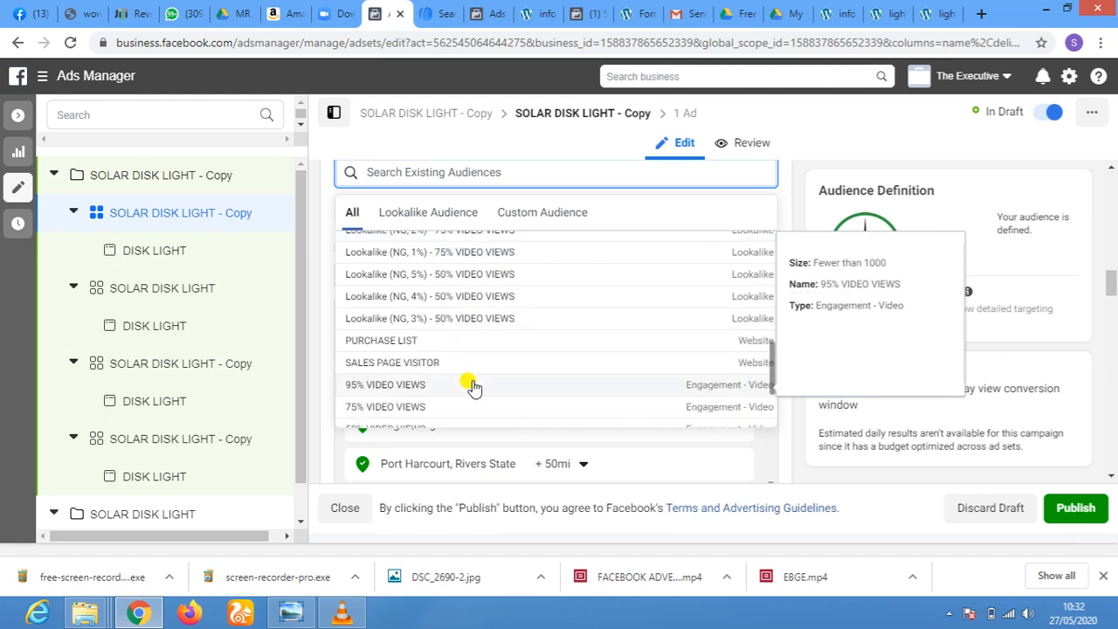
click(518, 324)
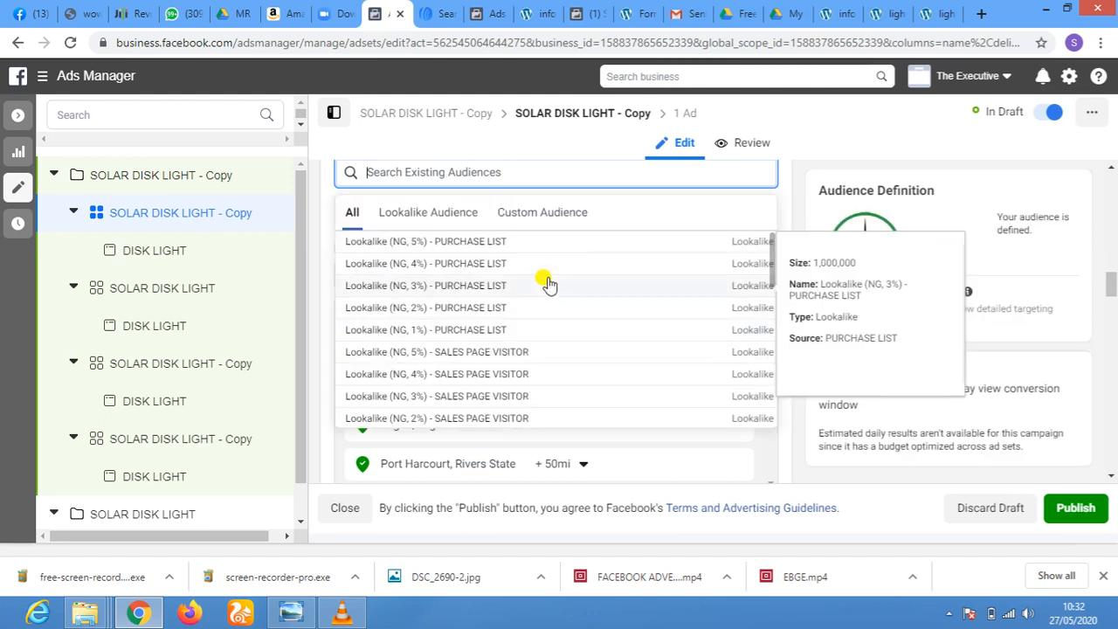
scroll(547, 288, down, 2)
scroll(547, 295, down, 3)
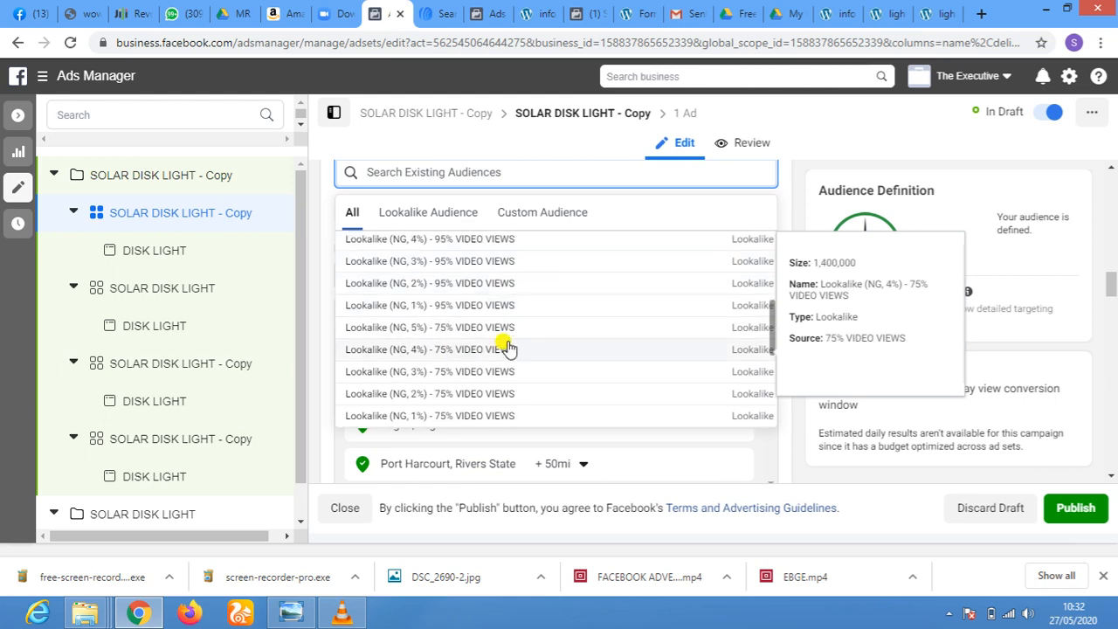
scroll(539, 309, down, 2)
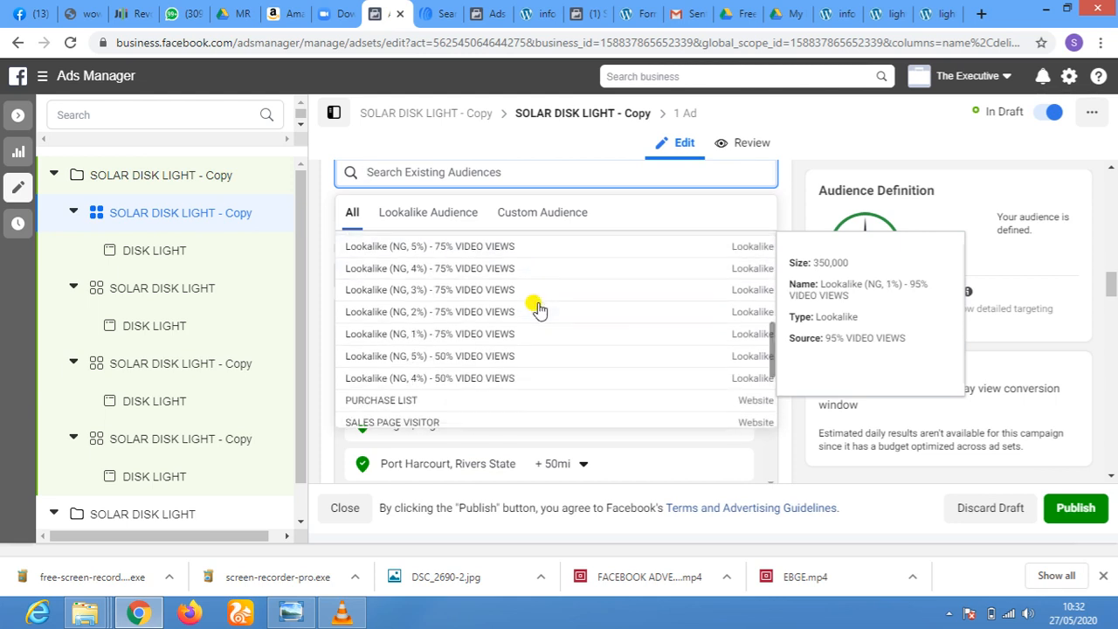
click(499, 381)
Add the Lookalike (NG, 5%) - 50% VIDEO VIEWS audience to the copied ad set
click(544, 173)
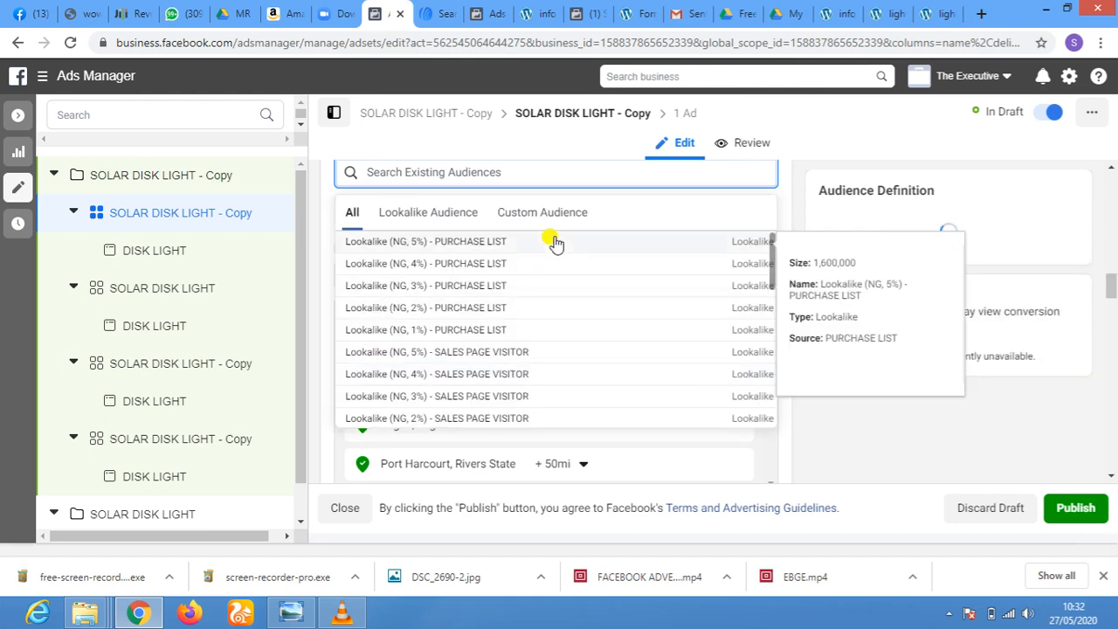
scroll(530, 342, down, 1)
scroll(529, 340, down, 4)
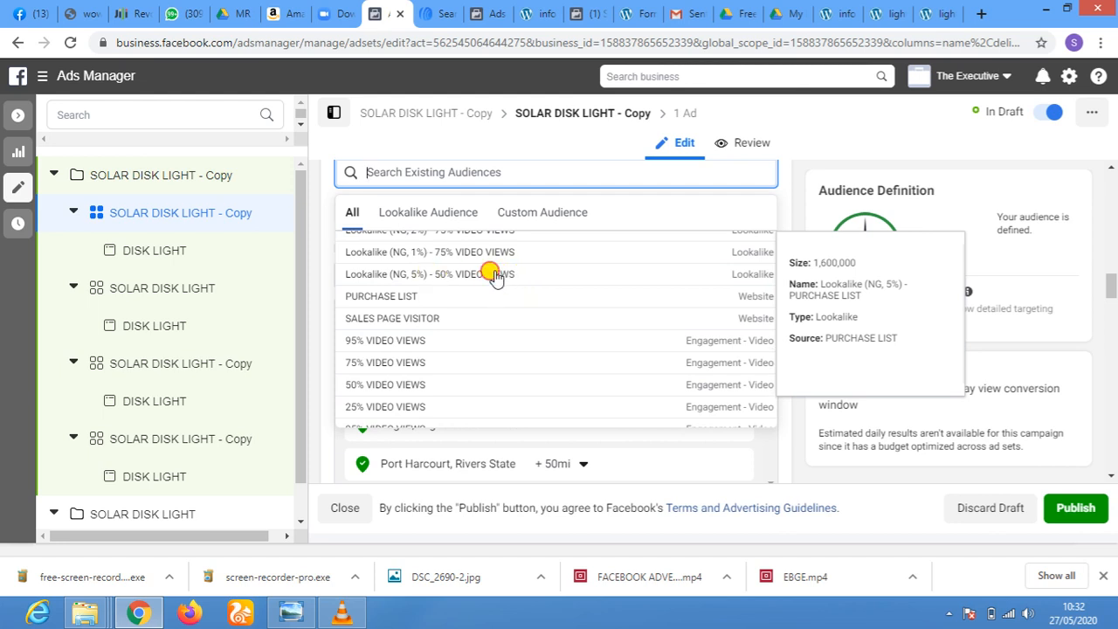
click(495, 274)
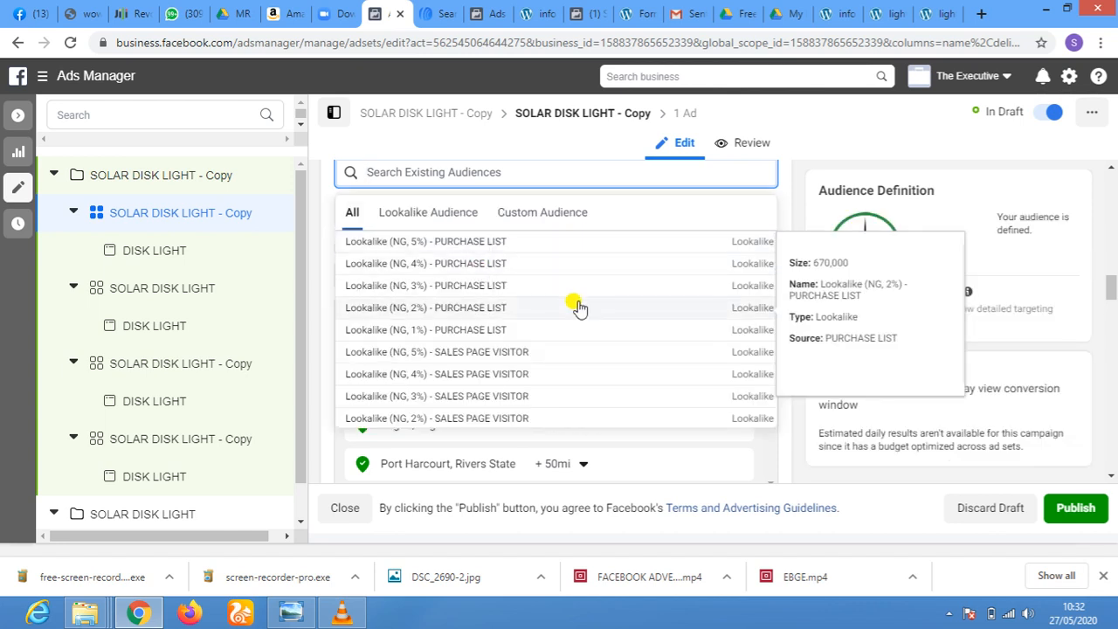
Remove the five 25% VIDEO VIEWS lookalike audiences (NG, 1% to 5%) from the copied ad set
scroll(662, 196, up, 3)
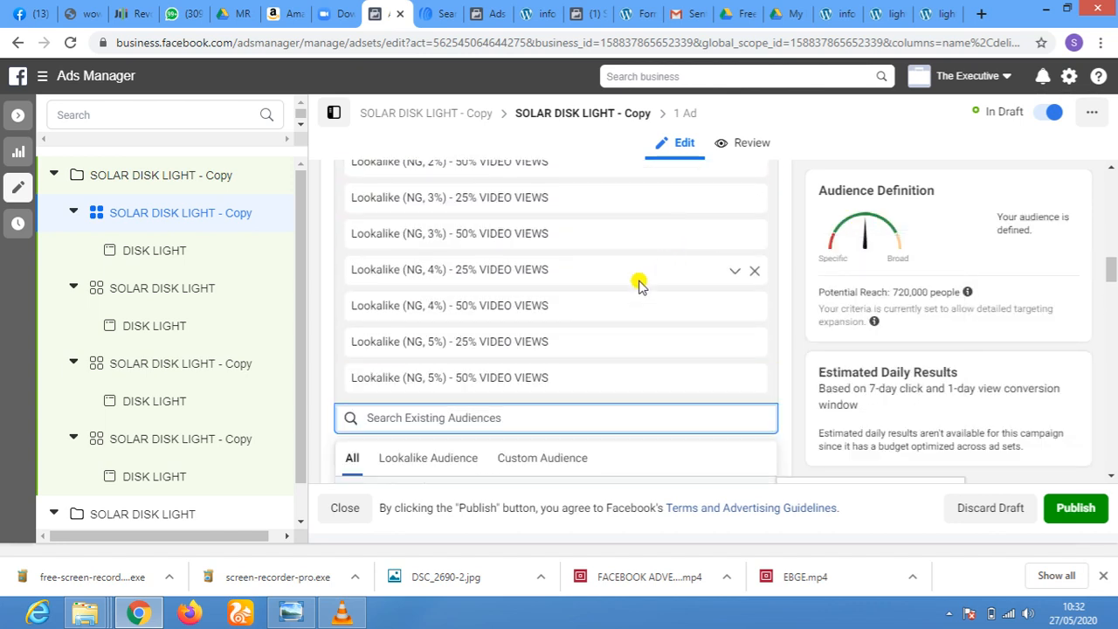
scroll(644, 268, up, 1)
scroll(643, 268, up, 1)
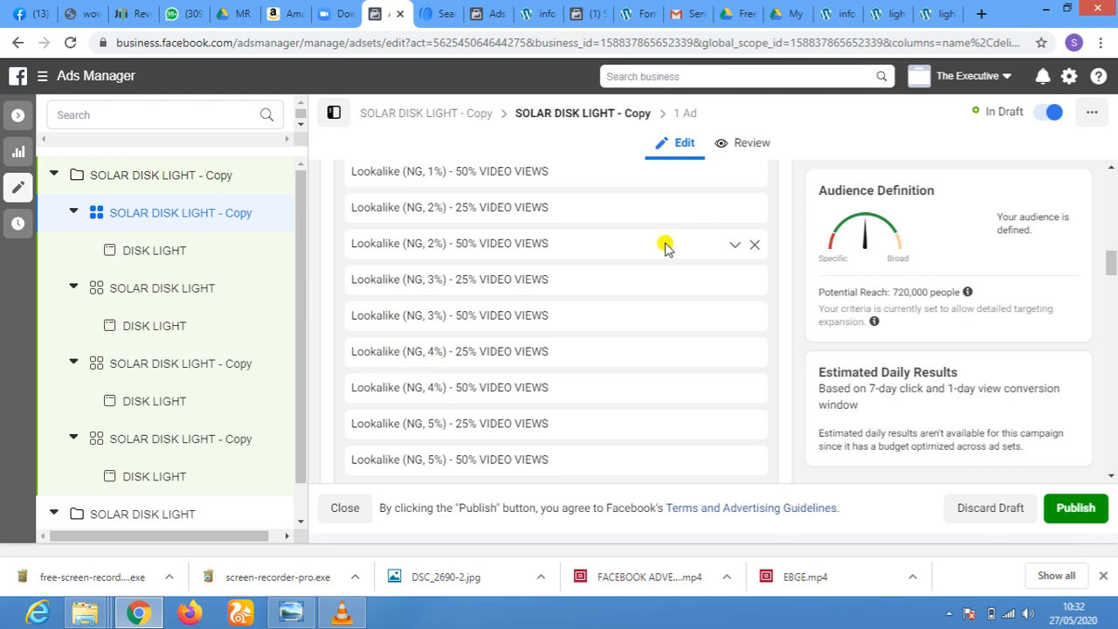
scroll(666, 246, up, 1)
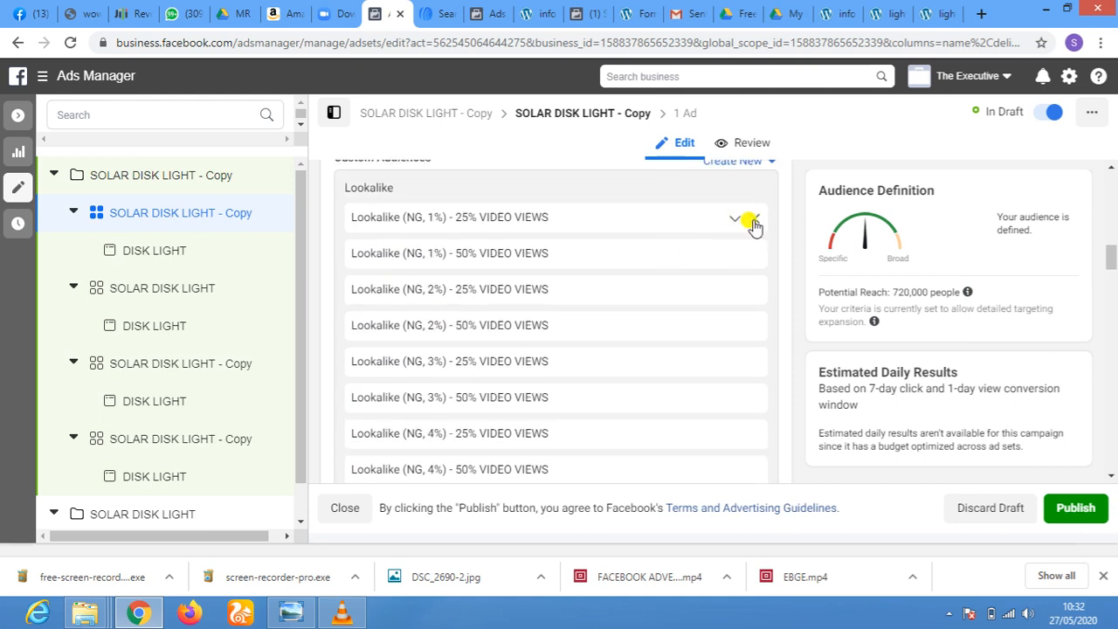
click(752, 220)
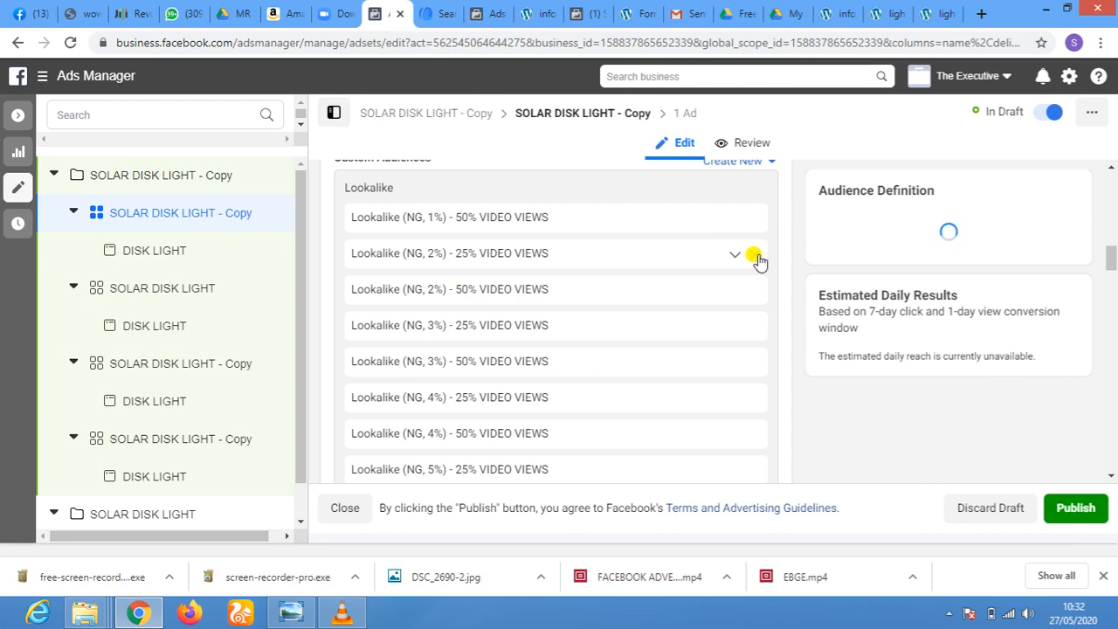
click(757, 256)
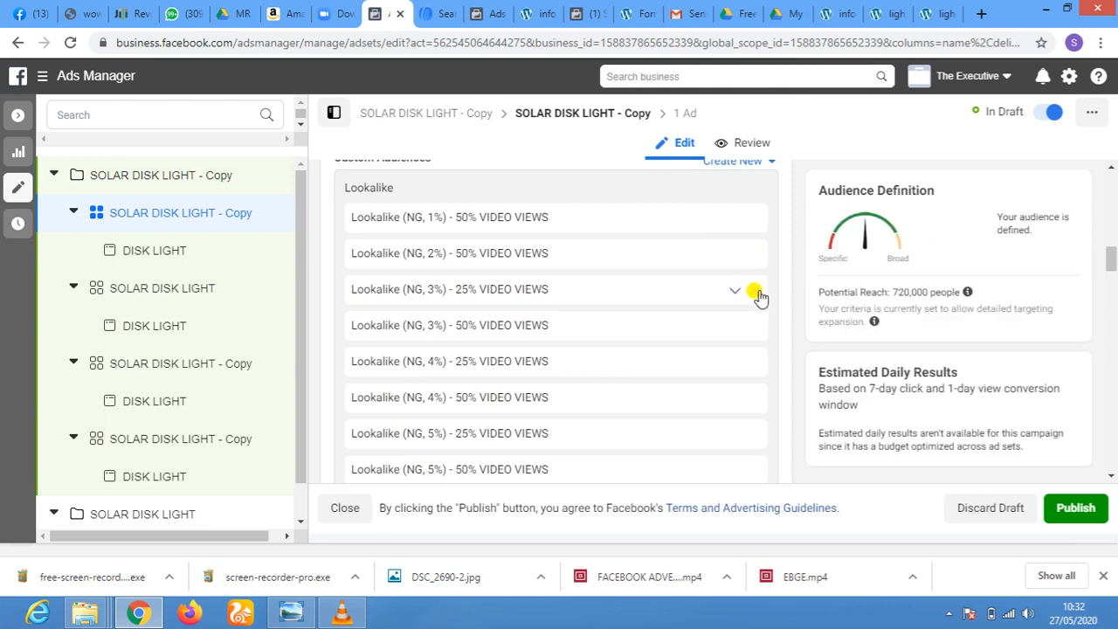
click(754, 294)
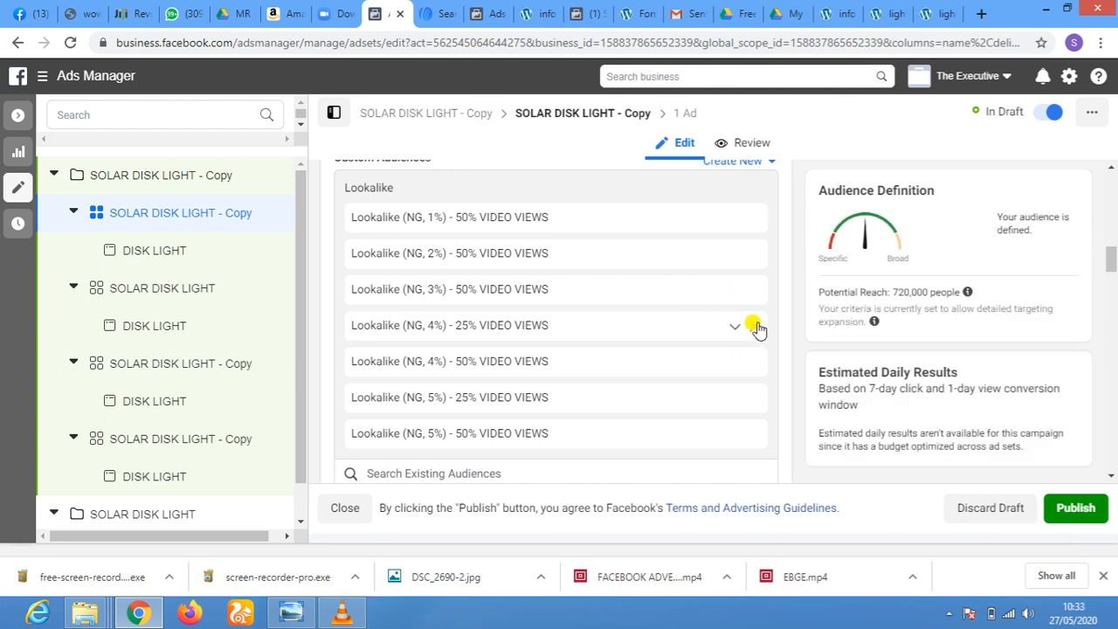
click(757, 328)
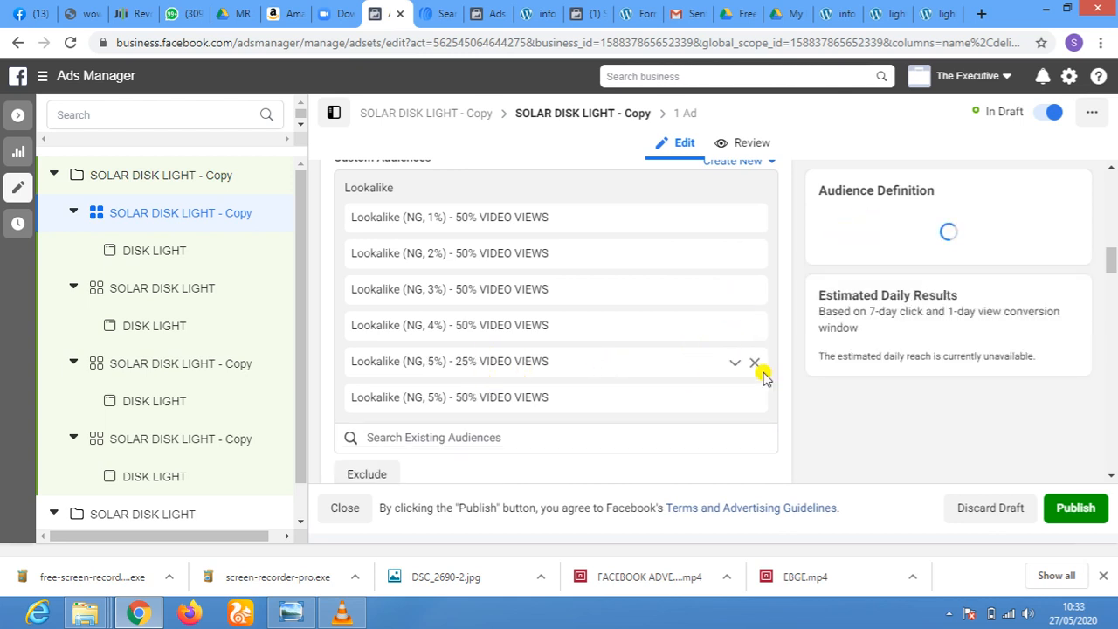
click(754, 366)
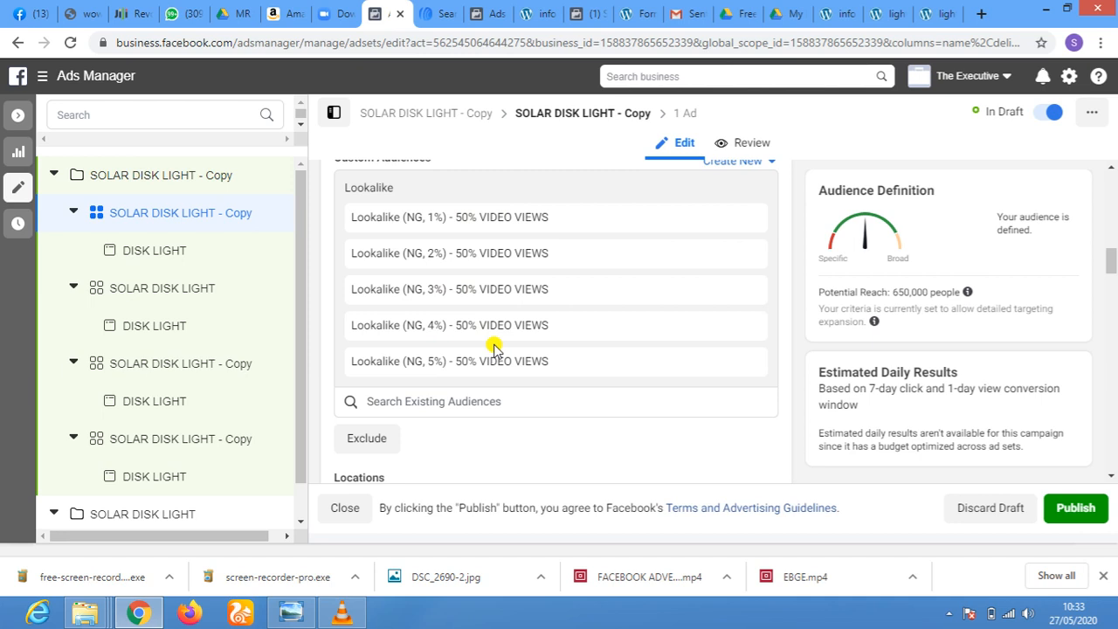
Open the SOLAR DISK LIGHT ad set in the copied campaign and add the Lookalike (NG, 1%) - 75% VIDEO VIEWS audience
click(140, 291)
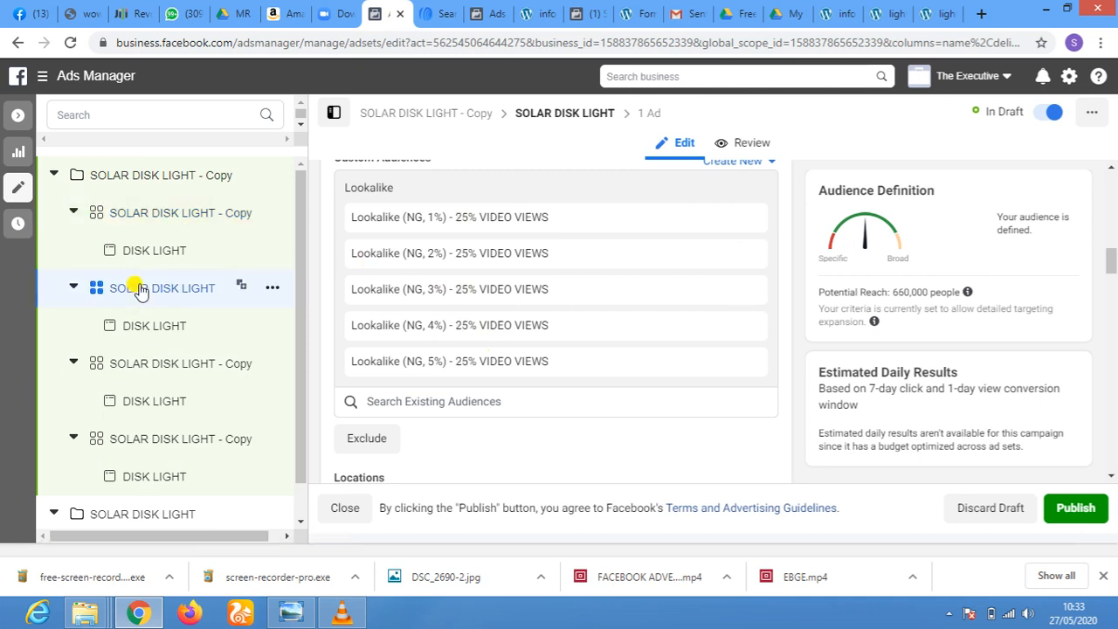
click(479, 405)
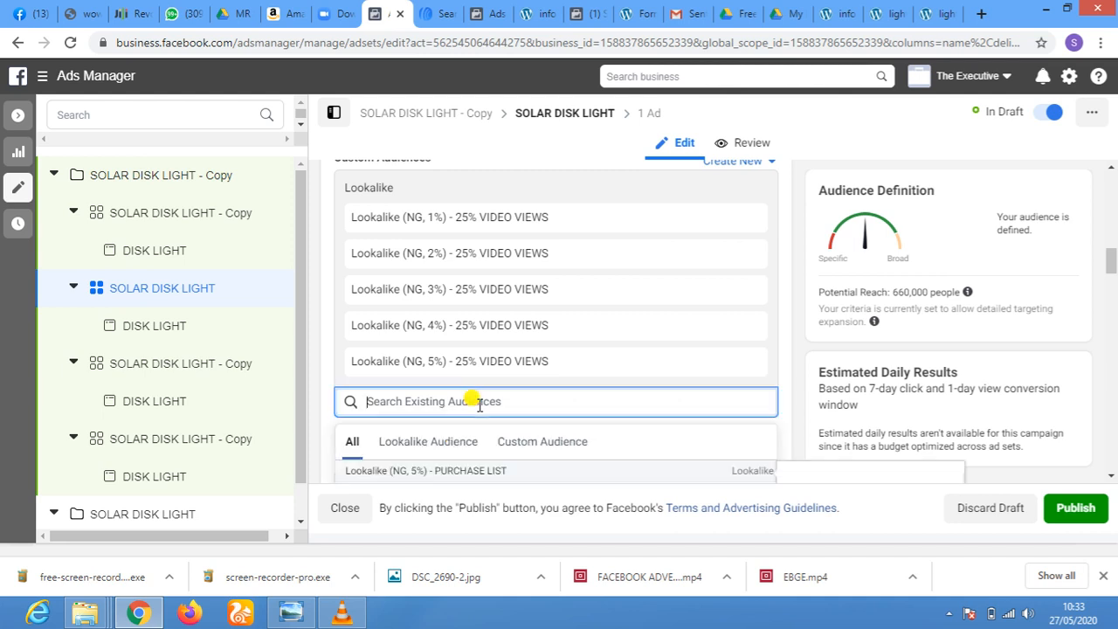
scroll(531, 401, down, 1)
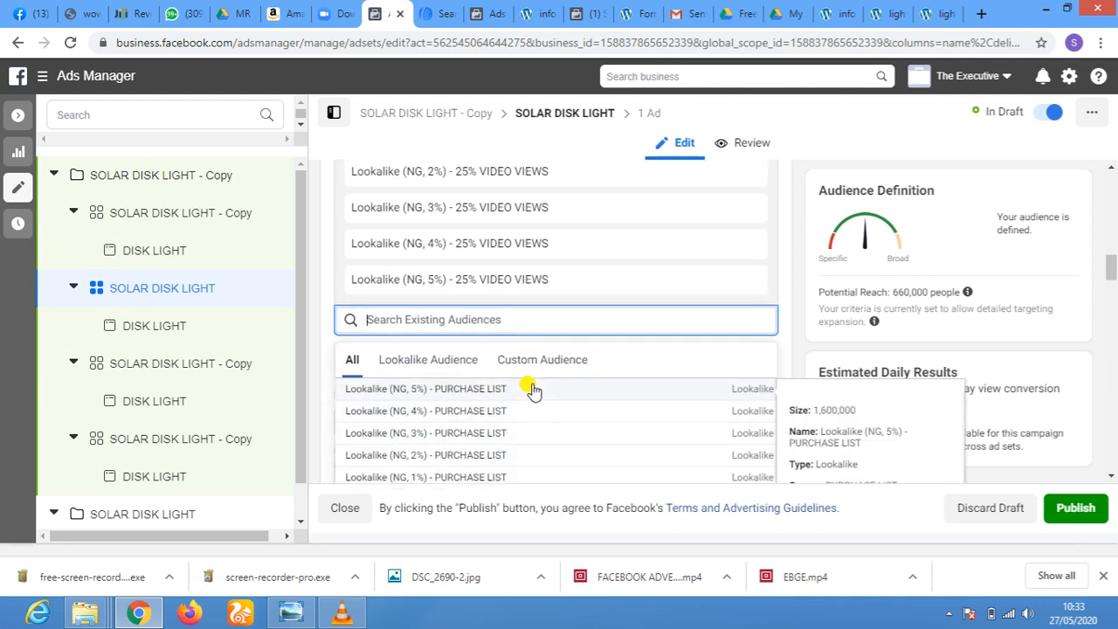
scroll(533, 391, down, 4)
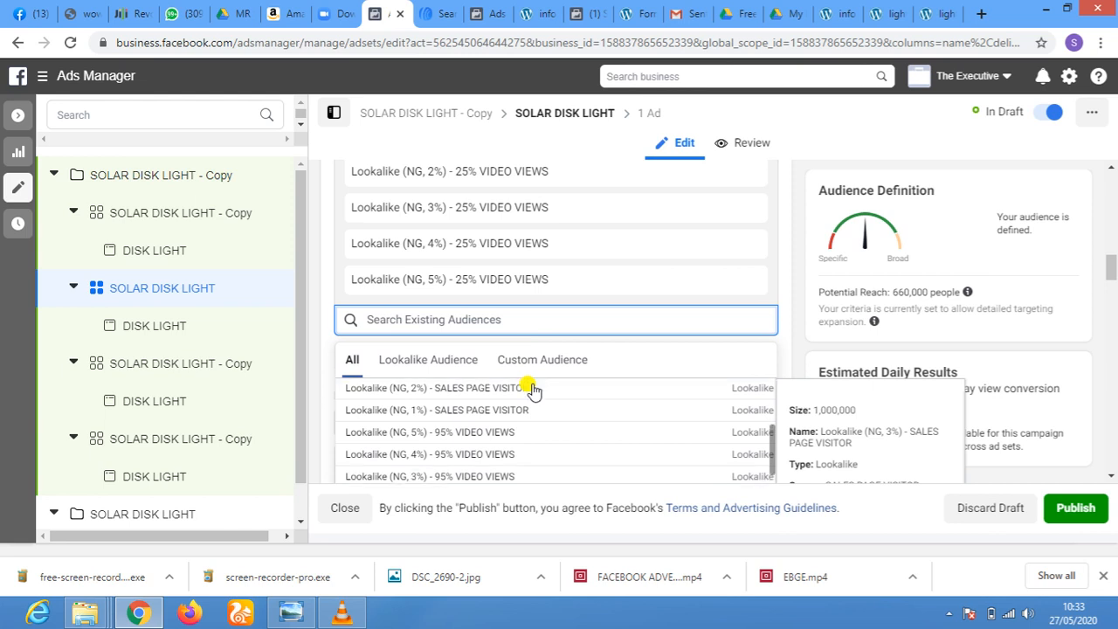
scroll(533, 391, down, 2)
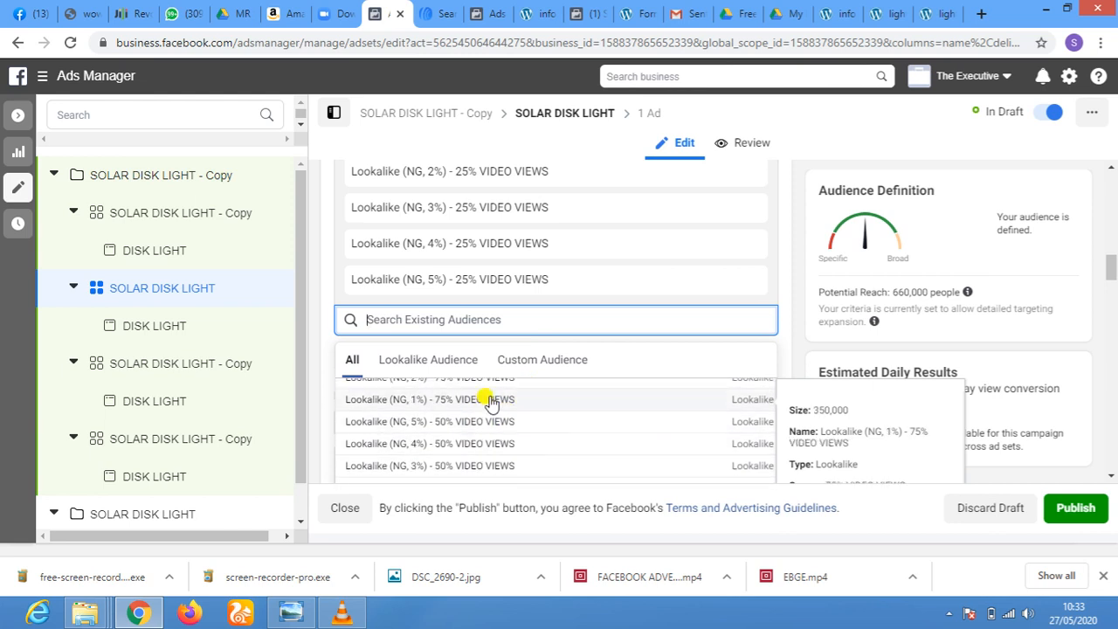
click(492, 399)
Add the Lookalike (NG, 2%) - 75% VIDEO VIEWS audience to the SOLAR DISK LIGHT ad set
click(524, 320)
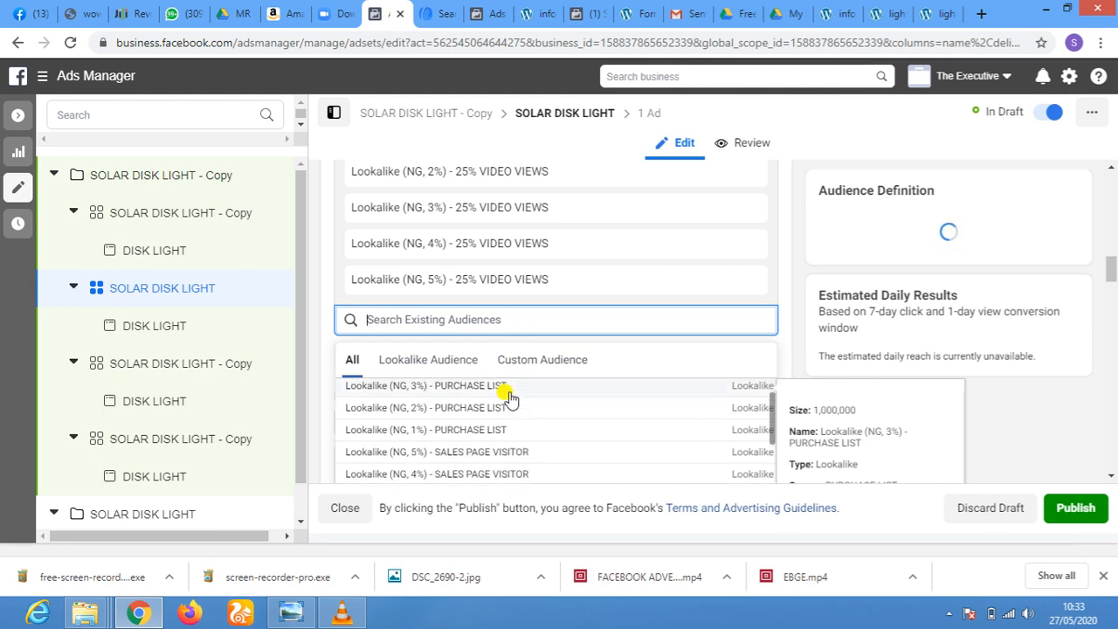
scroll(509, 399, down, 3)
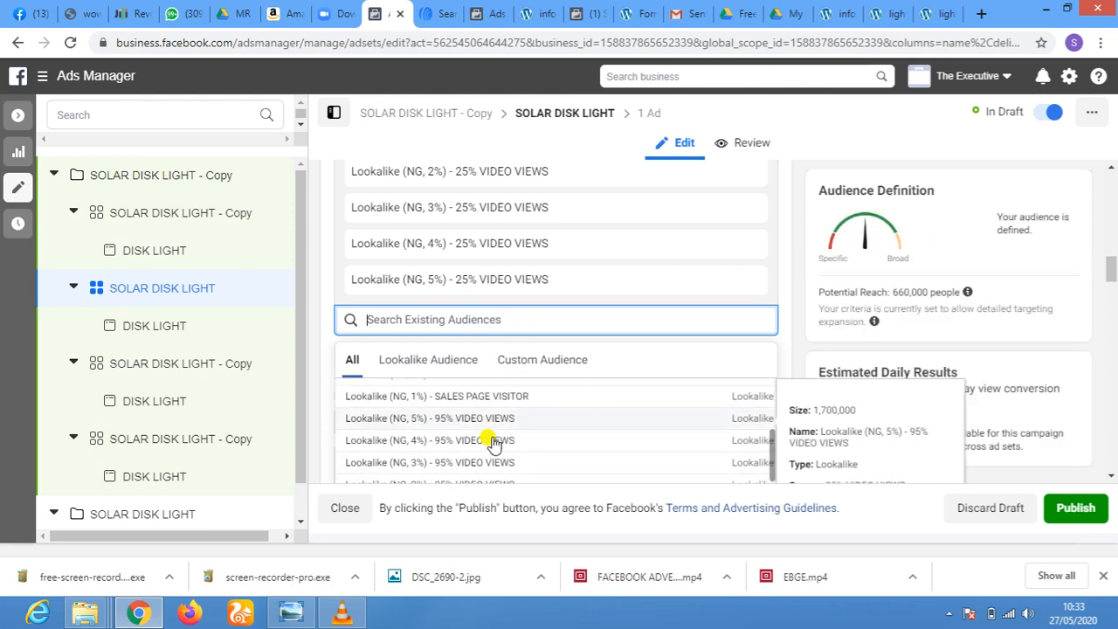
scroll(492, 443, down, 3)
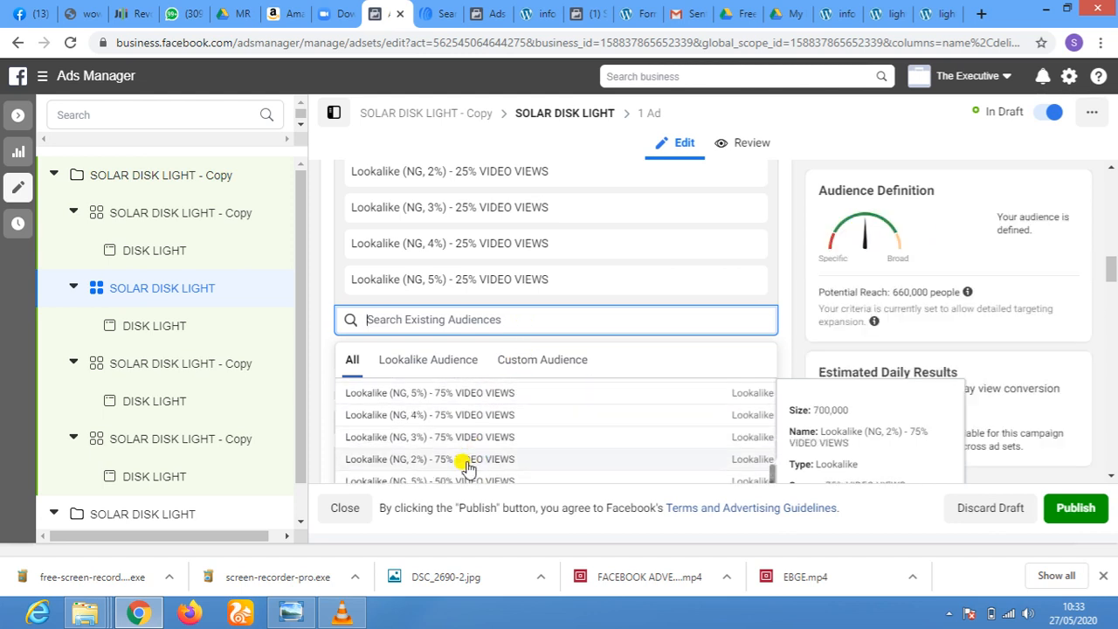
click(468, 461)
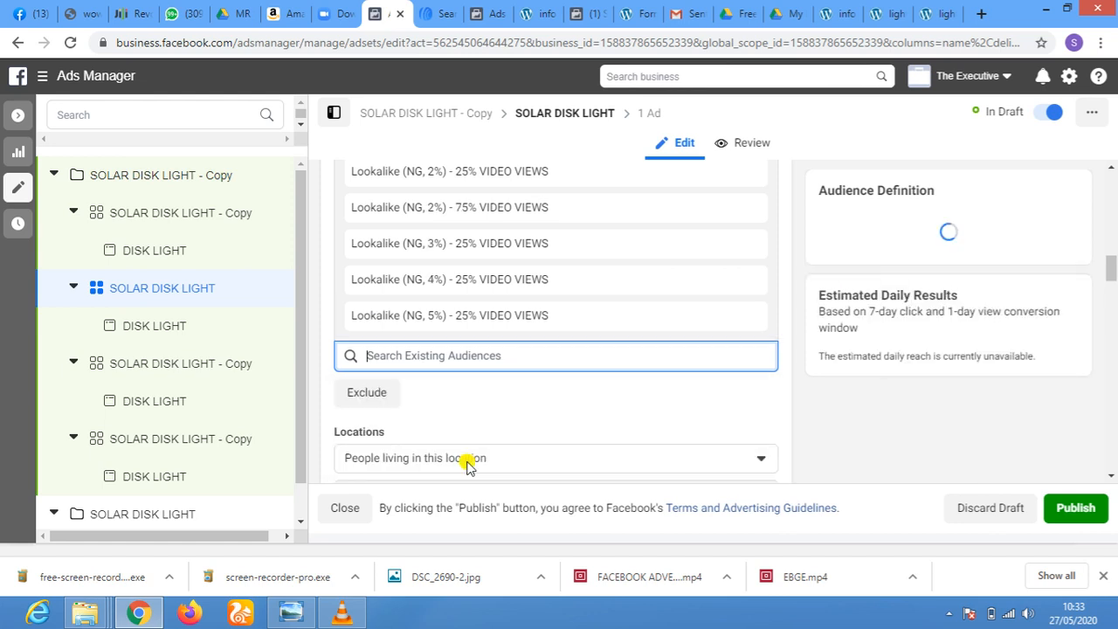
Add the Lookalike (NG, 3%), (NG, 4%) and (NG, 5%) - 75% VIDEO VIEWS audiences to the SOLAR DISK LIGHT ad set
click(528, 353)
scroll(525, 365, down, 3)
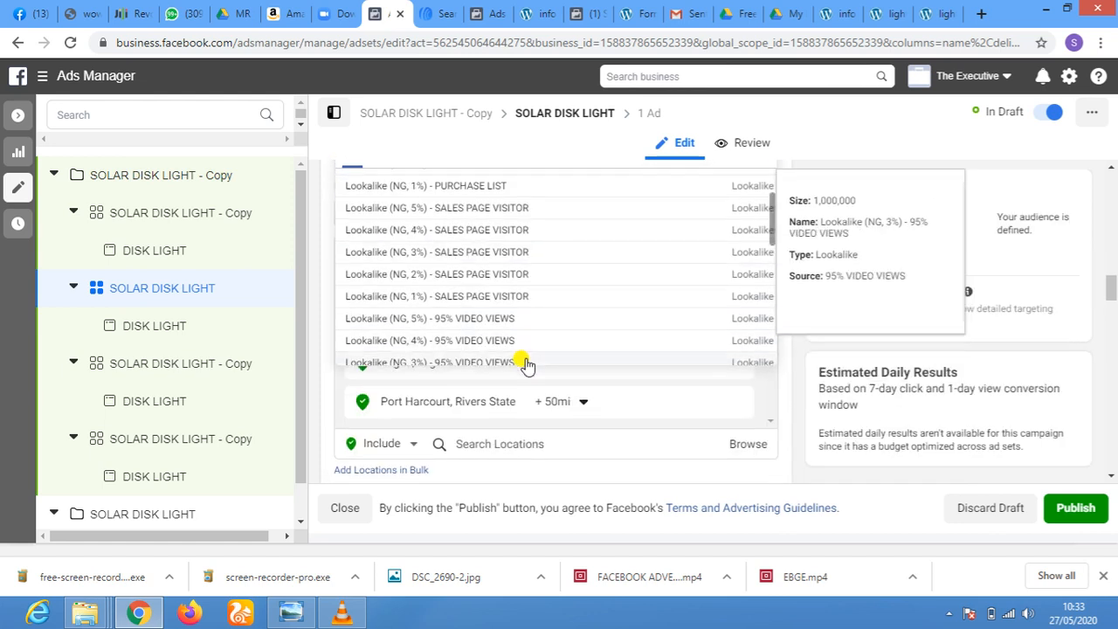
scroll(524, 289, down, 4)
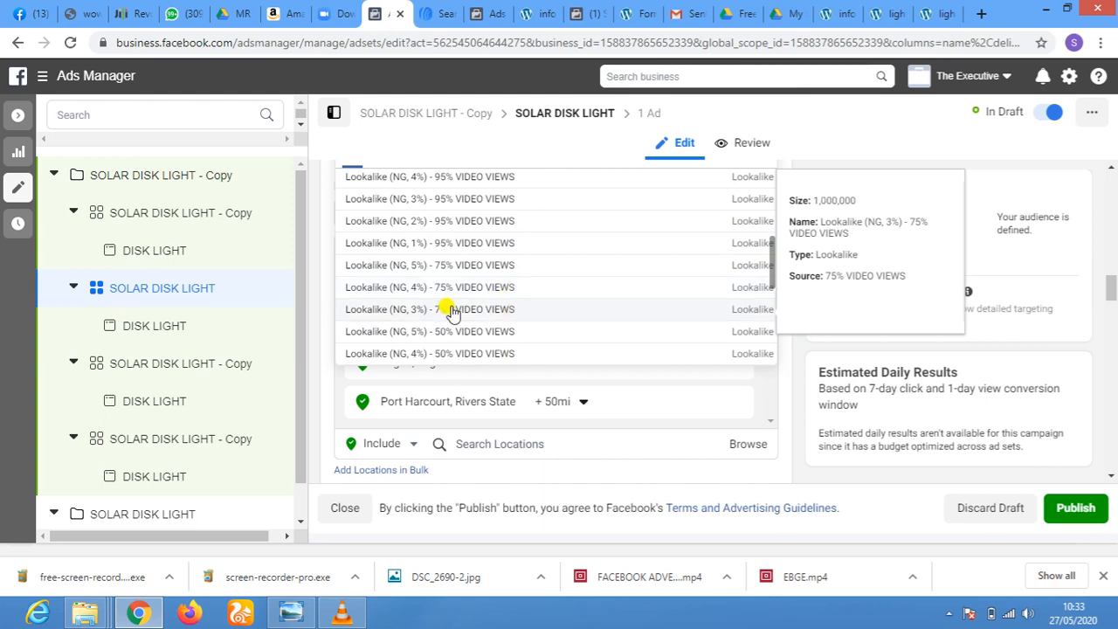
click(452, 309)
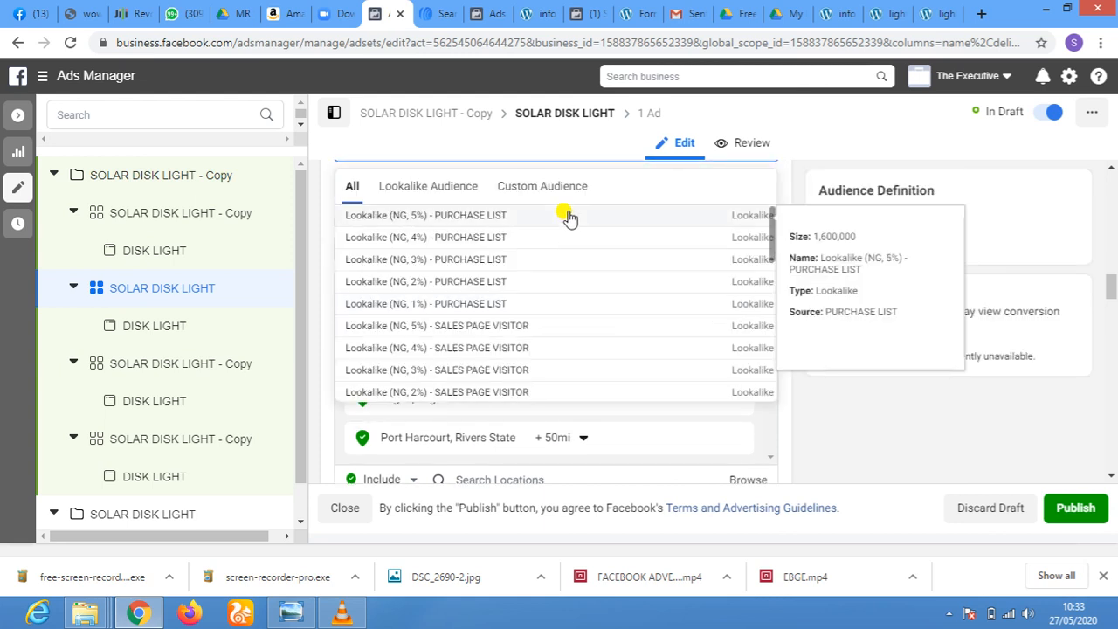
scroll(566, 241, down, 4)
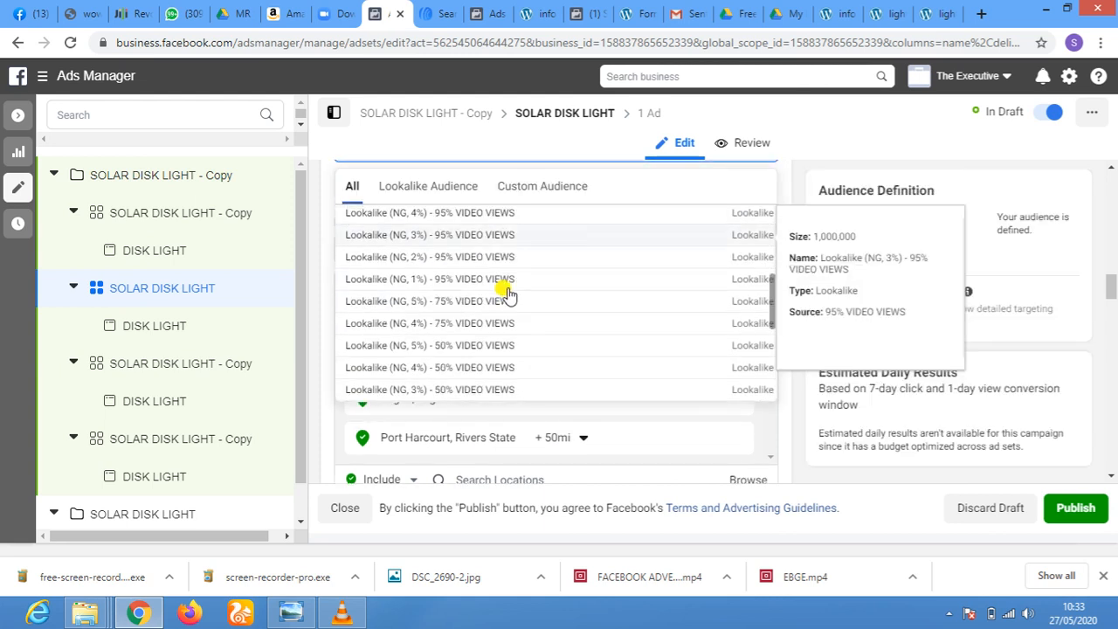
click(452, 324)
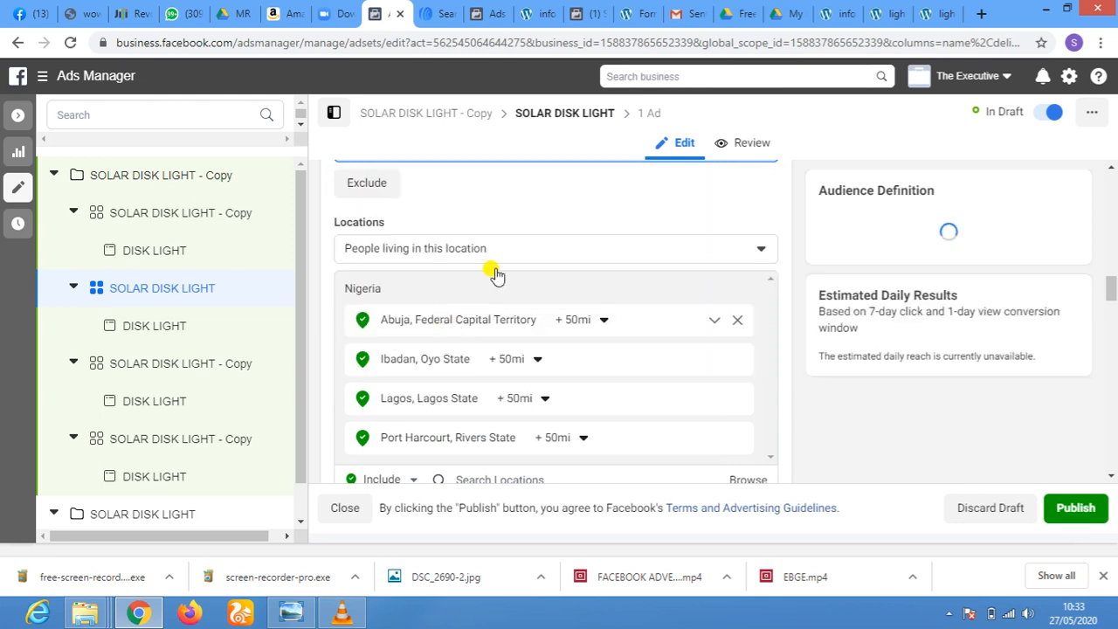
scroll(540, 241, down, 2)
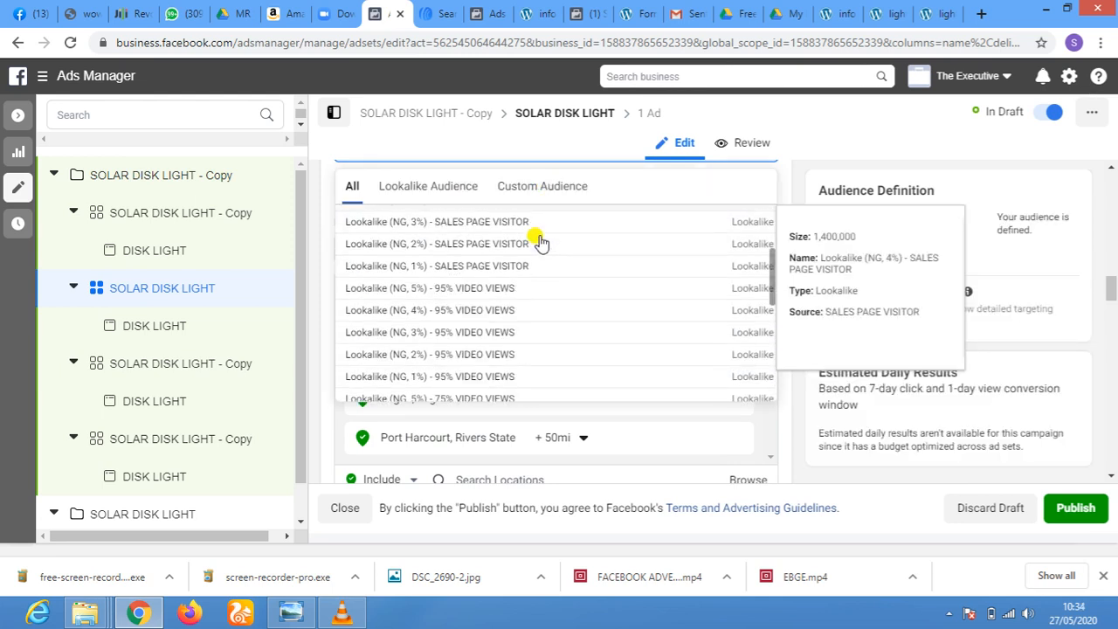
scroll(540, 243, down, 2)
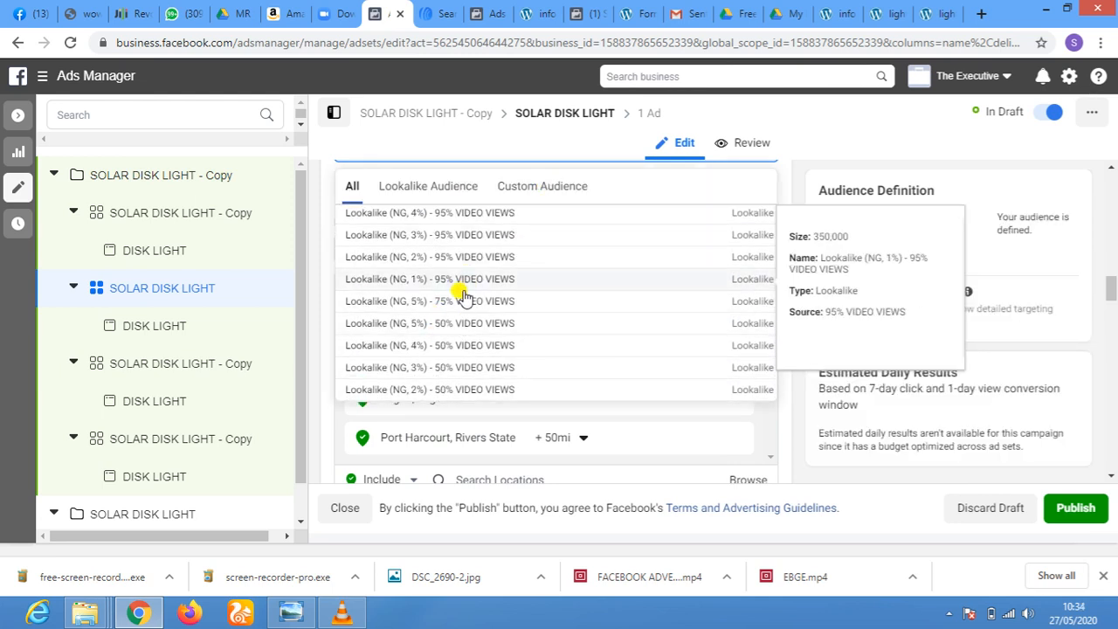
click(456, 302)
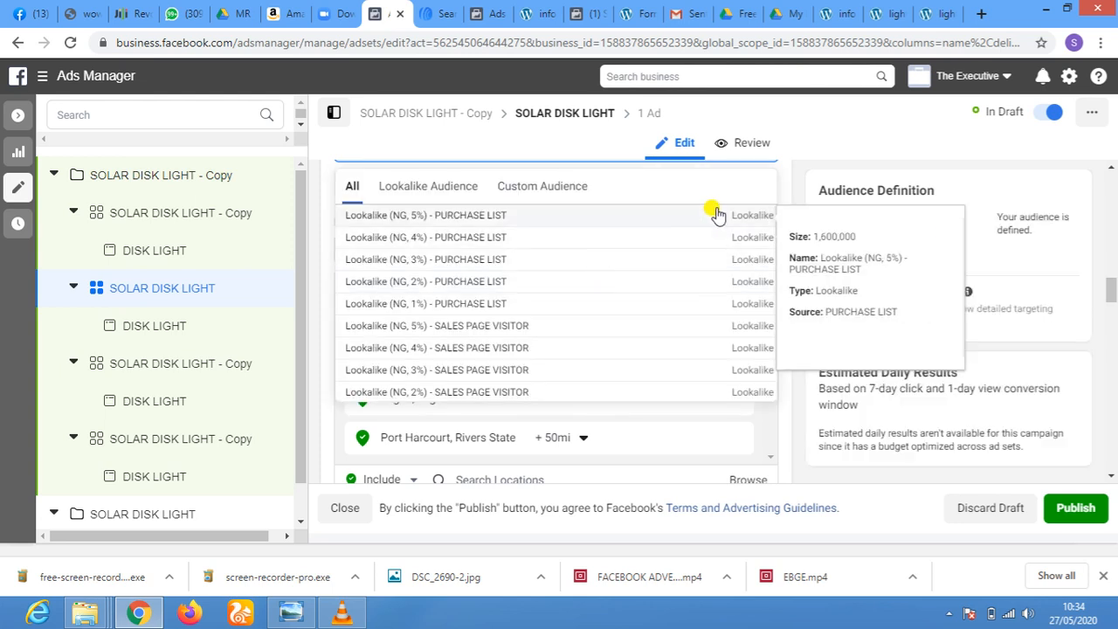
Remove the five 25% VIDEO VIEWS lookalike audiences (NG, 1% to 5%) from the SOLAR DISK LIGHT ad set
scroll(721, 190, up, 2)
scroll(720, 190, up, 3)
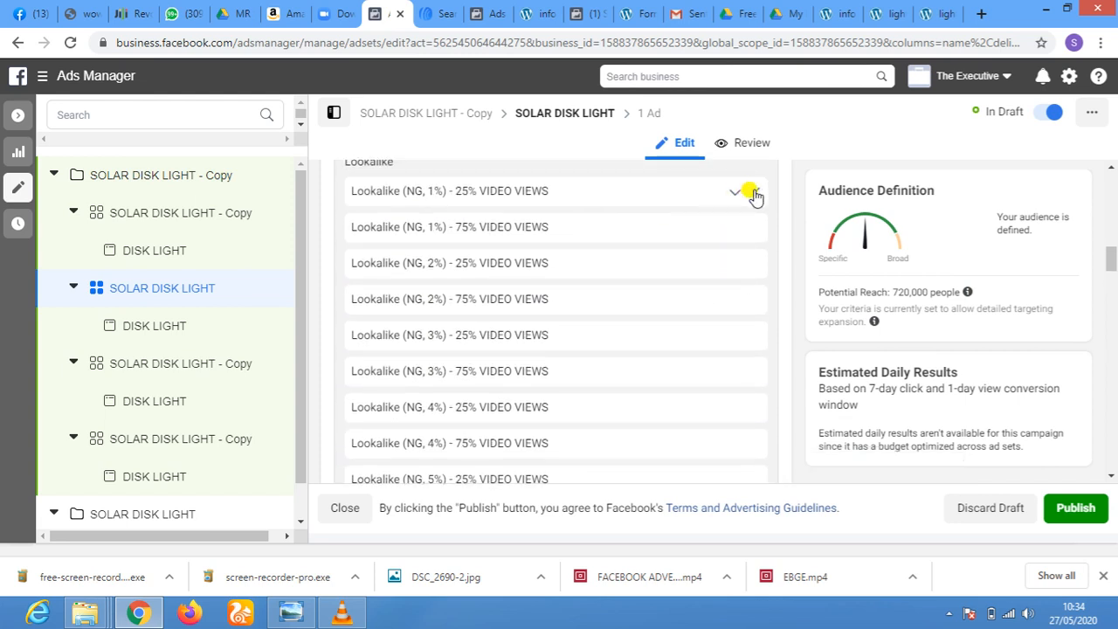
click(754, 192)
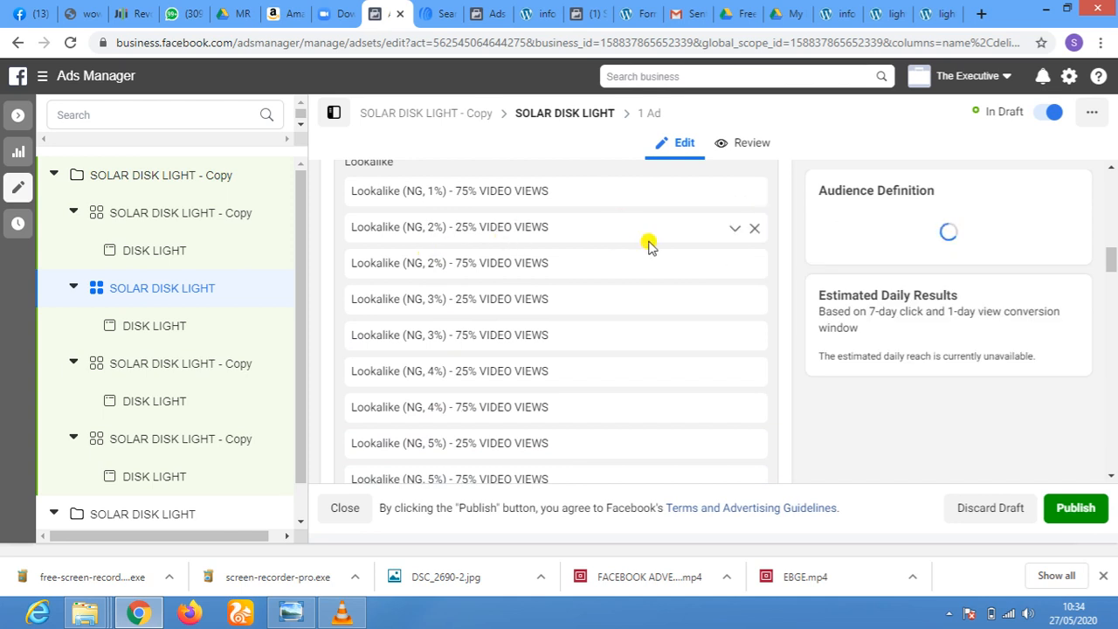
click(754, 228)
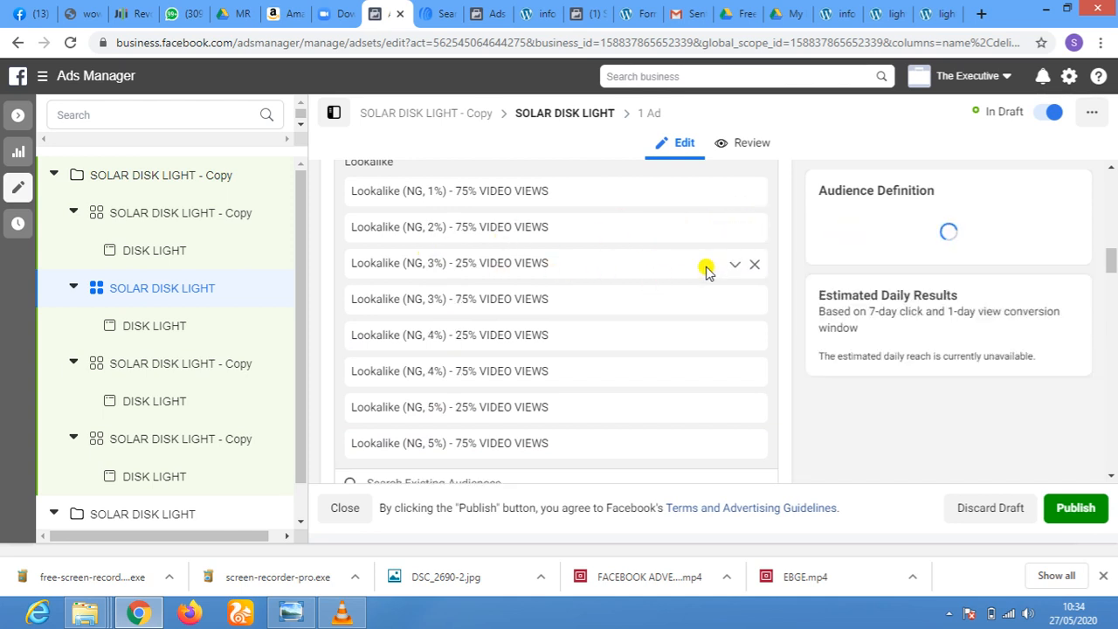
click(754, 264)
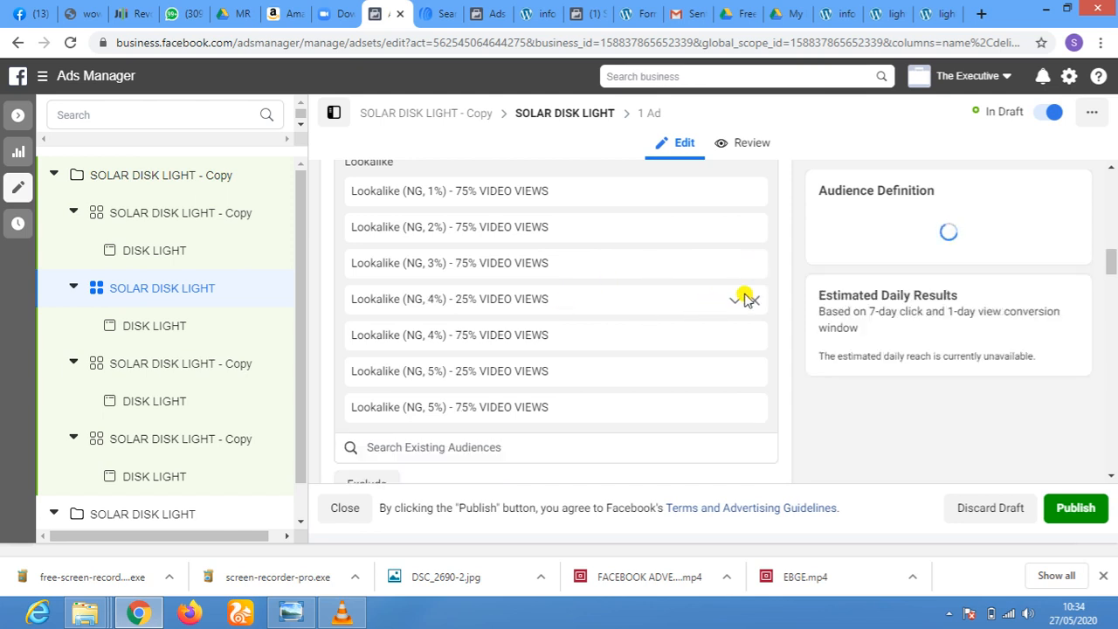
click(754, 302)
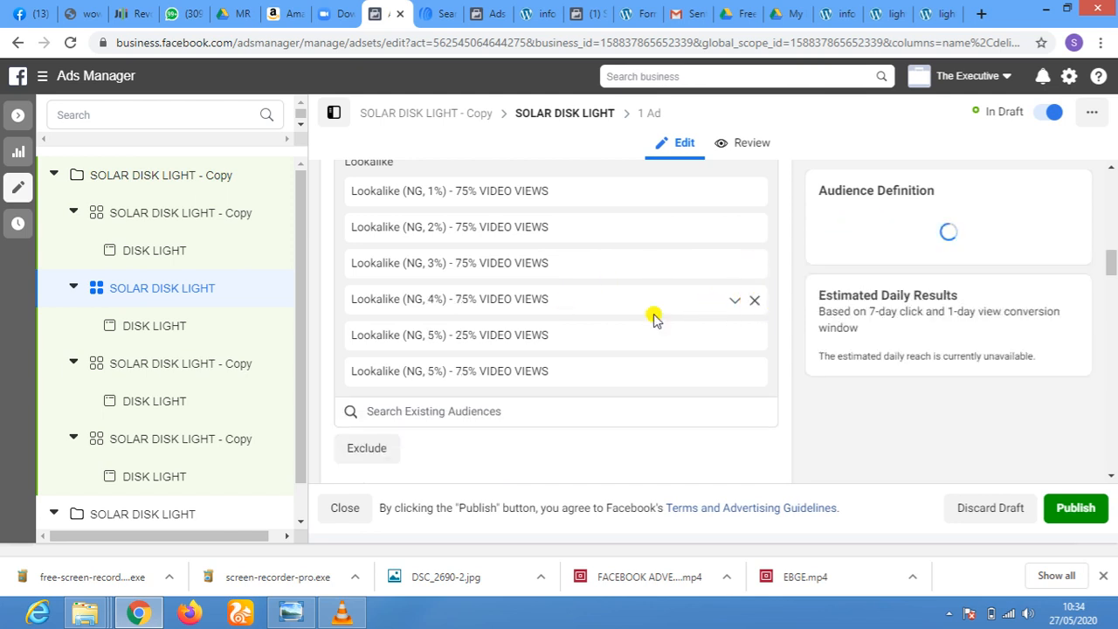
click(754, 336)
scroll(460, 265, up, 1)
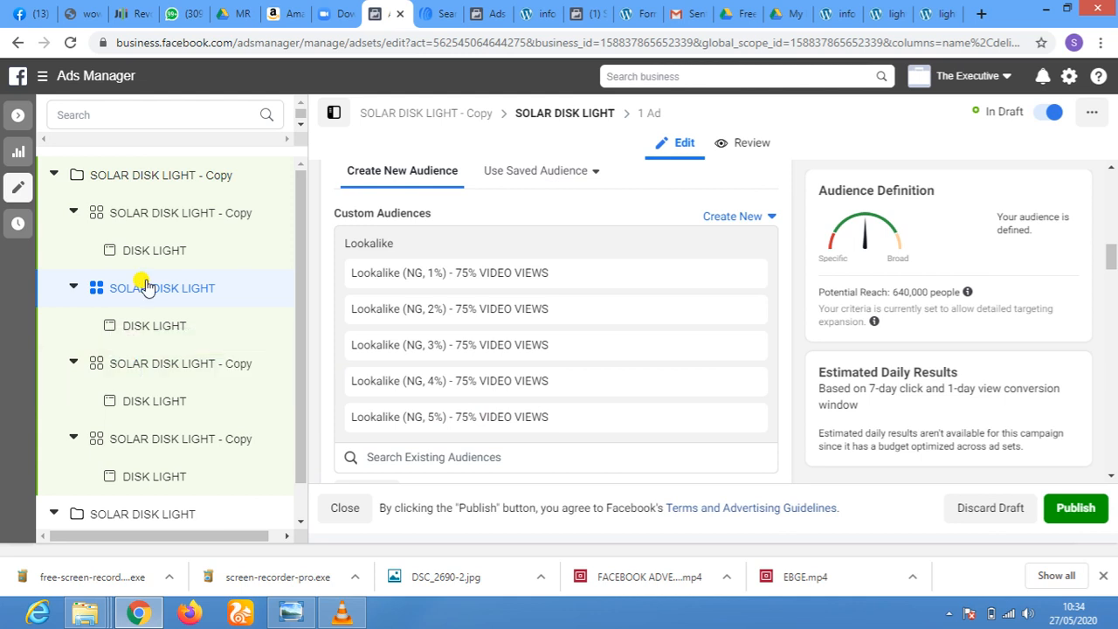
Open the third ad set, SOLAR DISK LIGHT - Copy, in the copied campaign and add the Lookalike (NG, 1%) - 95% VIDEO VIEWS audience
click(166, 218)
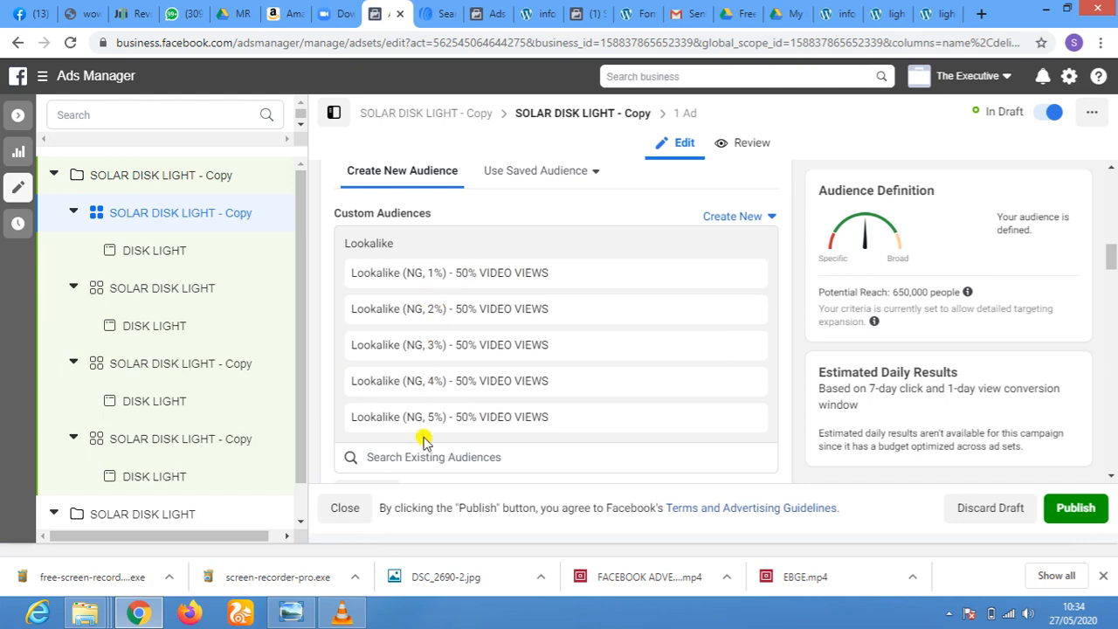
click(172, 294)
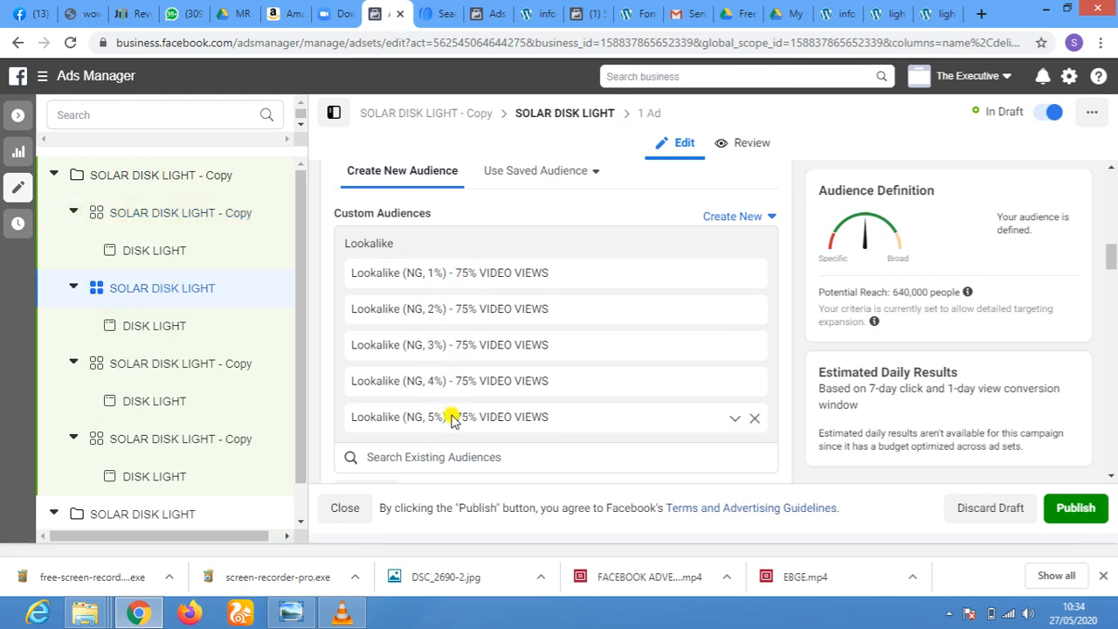
click(142, 371)
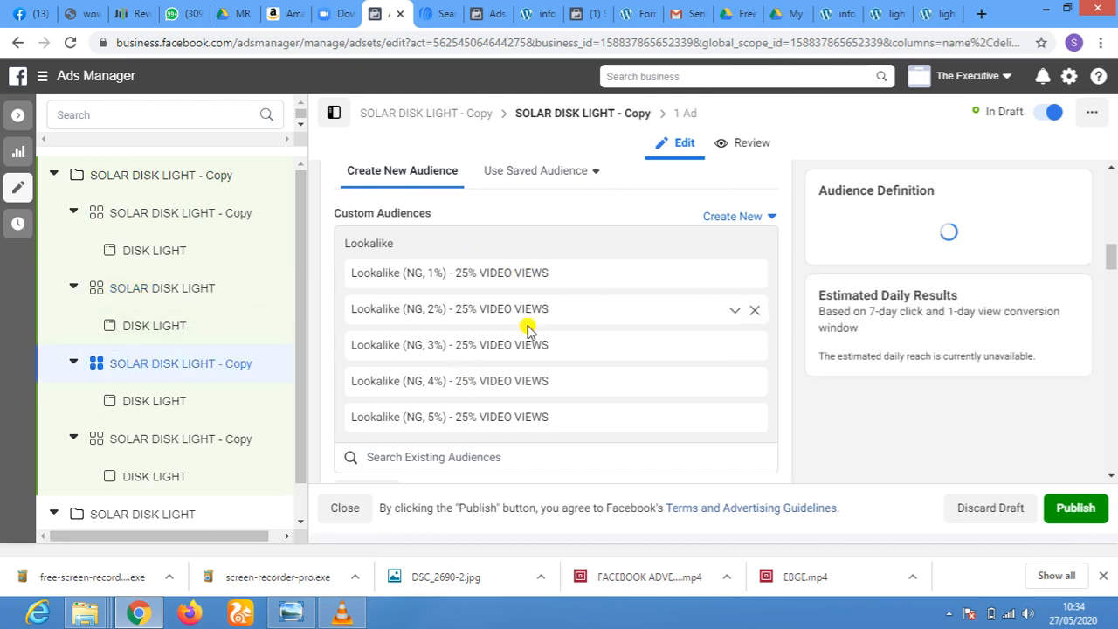
scroll(606, 357, down, 2)
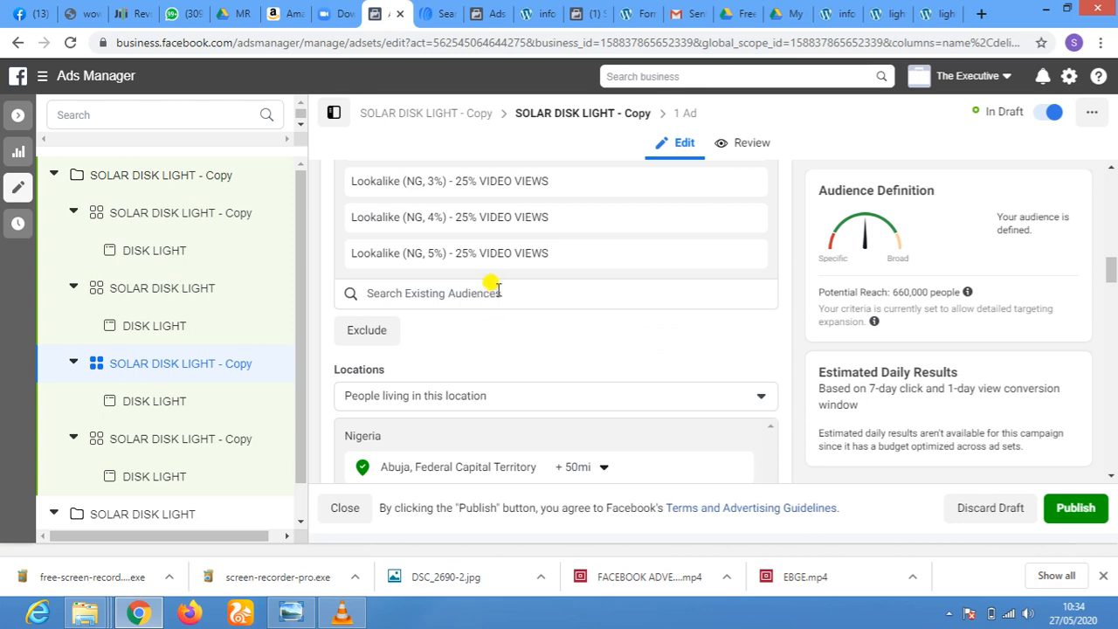
click(495, 291)
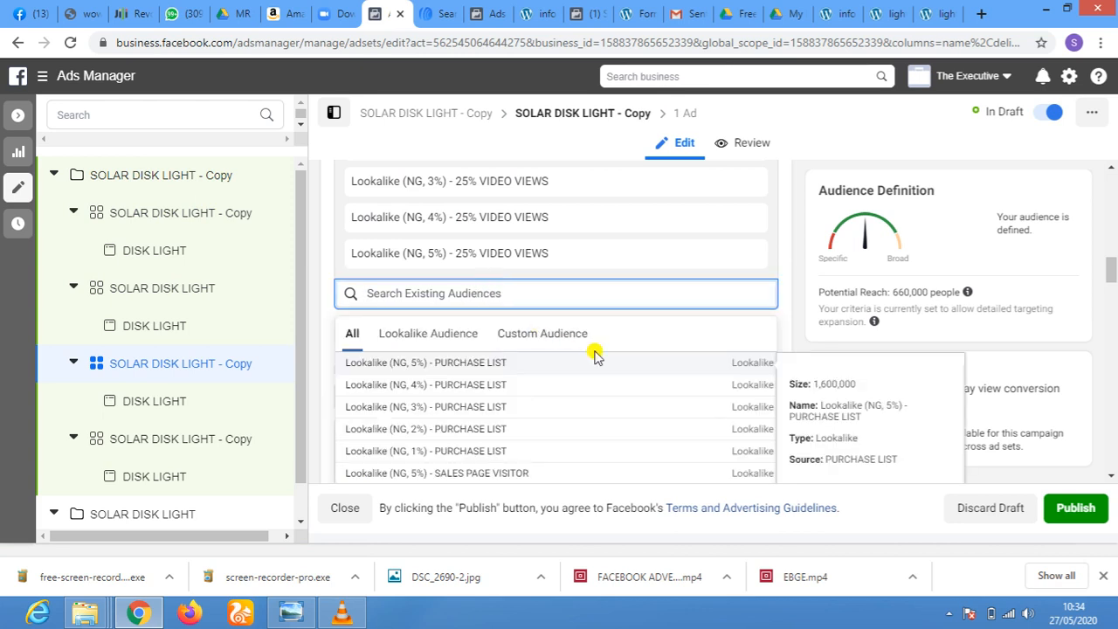
scroll(594, 366, down, 5)
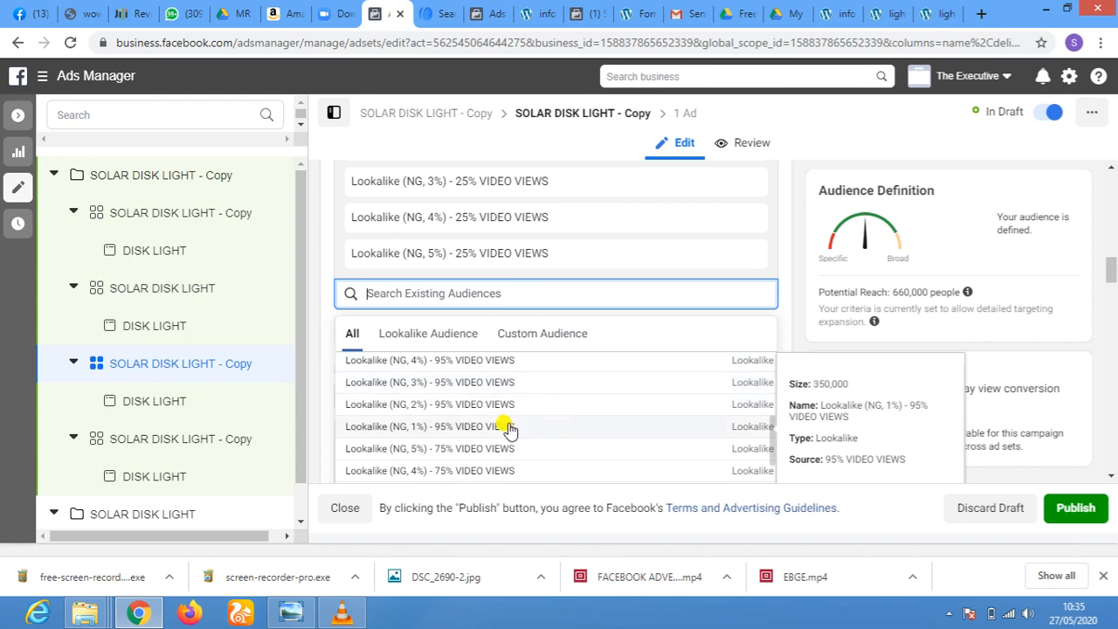
click(515, 428)
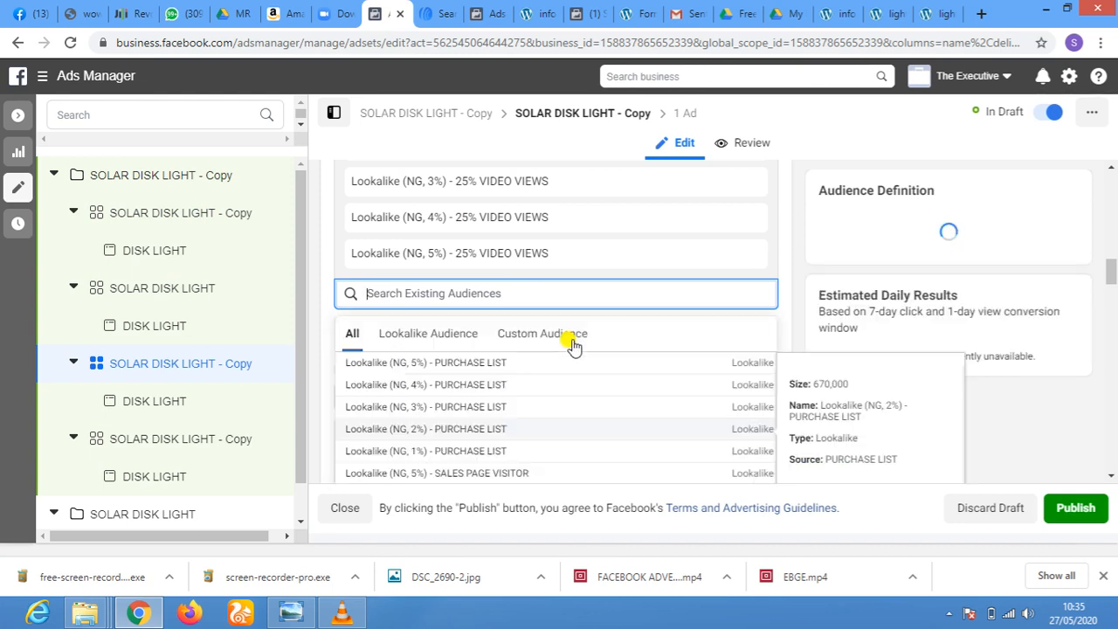
Add the Lookalike (NG, 2%) and (NG, 3%) - 95% VIDEO VIEWS audiences to the third ad set
scroll(546, 391, down, 3)
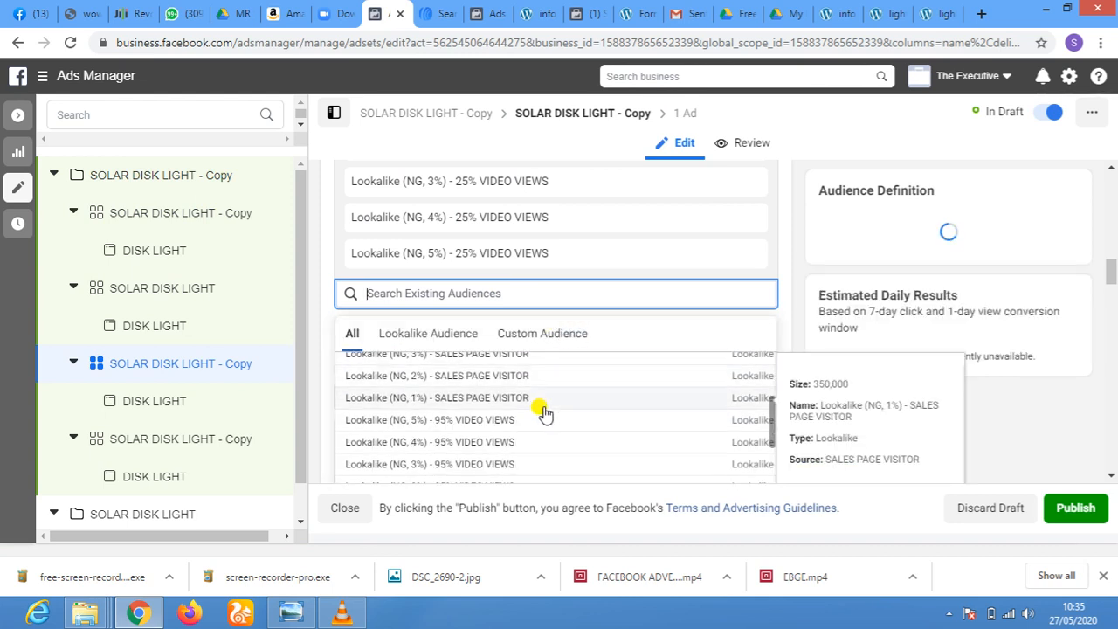
scroll(550, 430, down, 2)
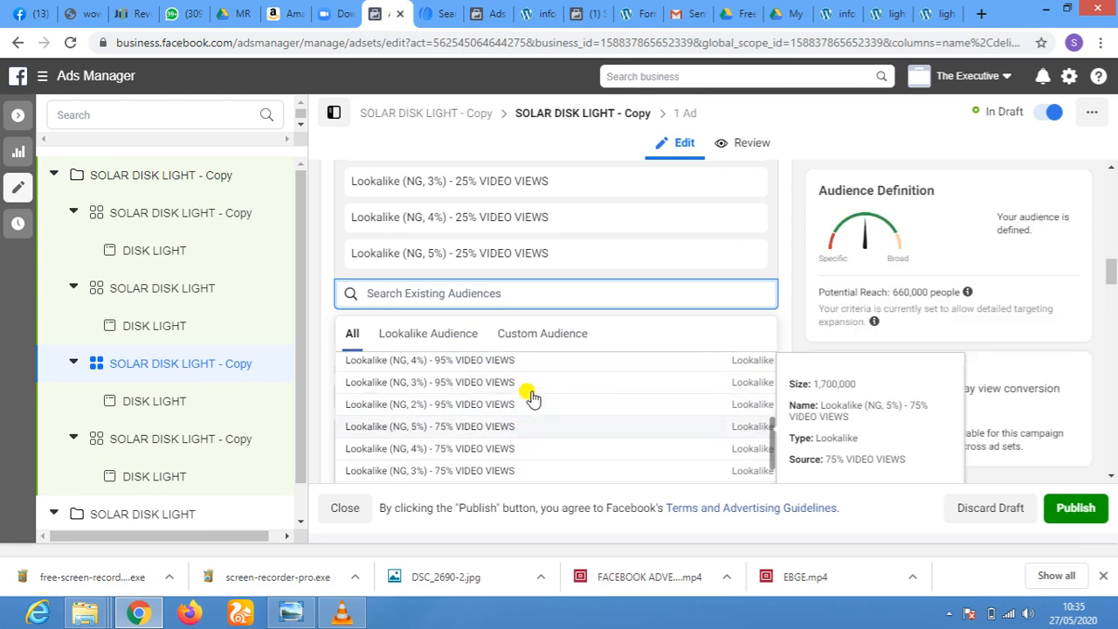
click(474, 407)
click(559, 323)
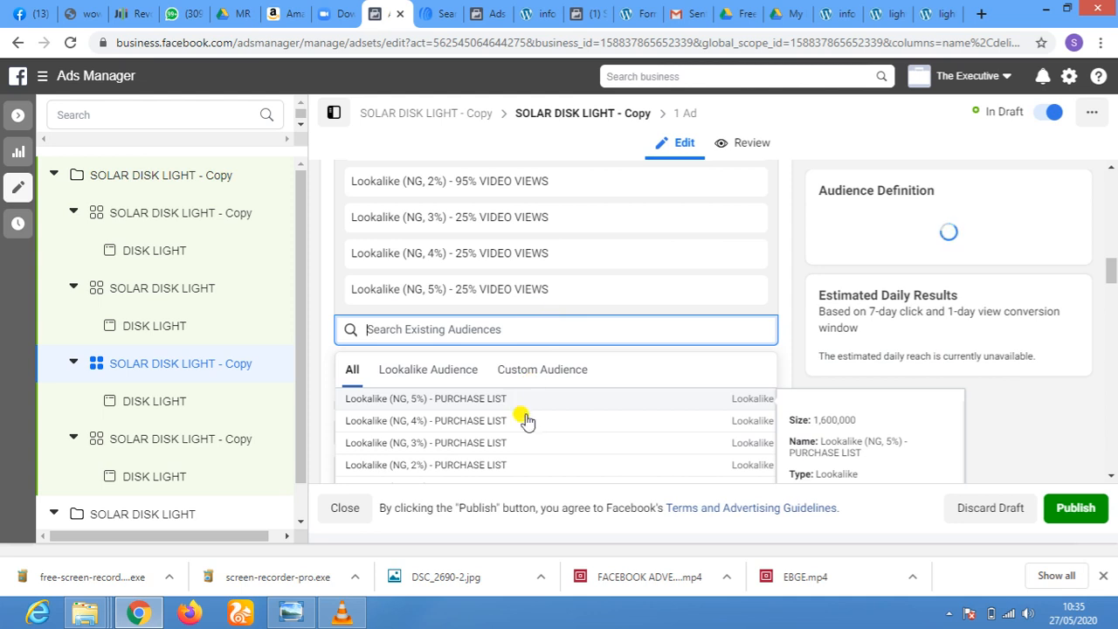
scroll(541, 410, down, 1)
scroll(556, 397, down, 3)
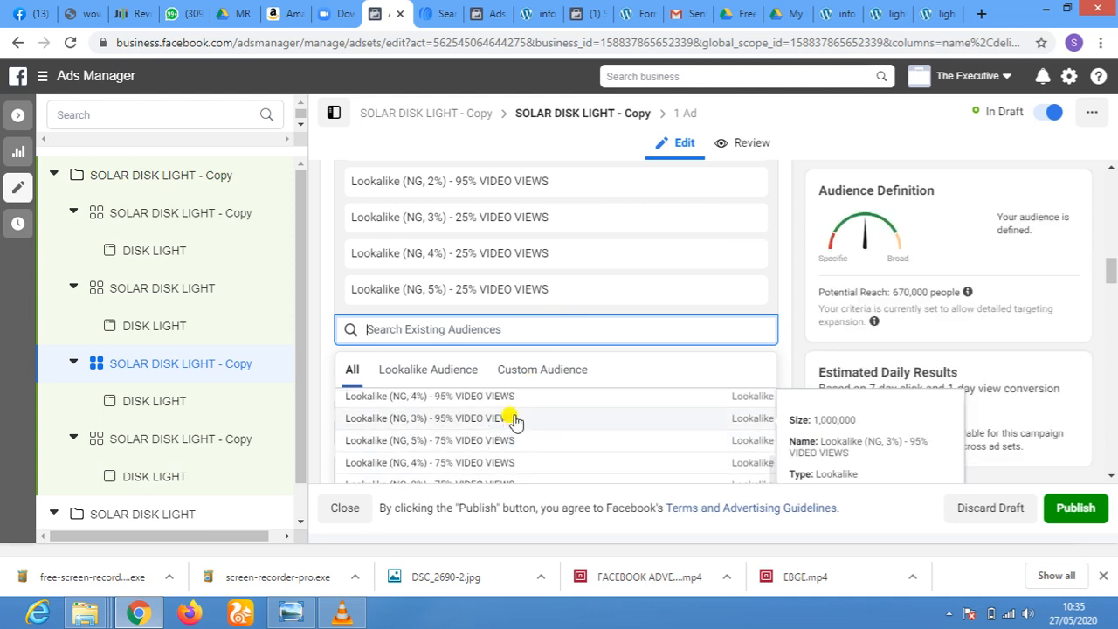
click(515, 419)
Add the Lookalike (NG, 4%) and (NG, 5%) - 95% VIDEO VIEWS audiences to the third ad set
click(526, 358)
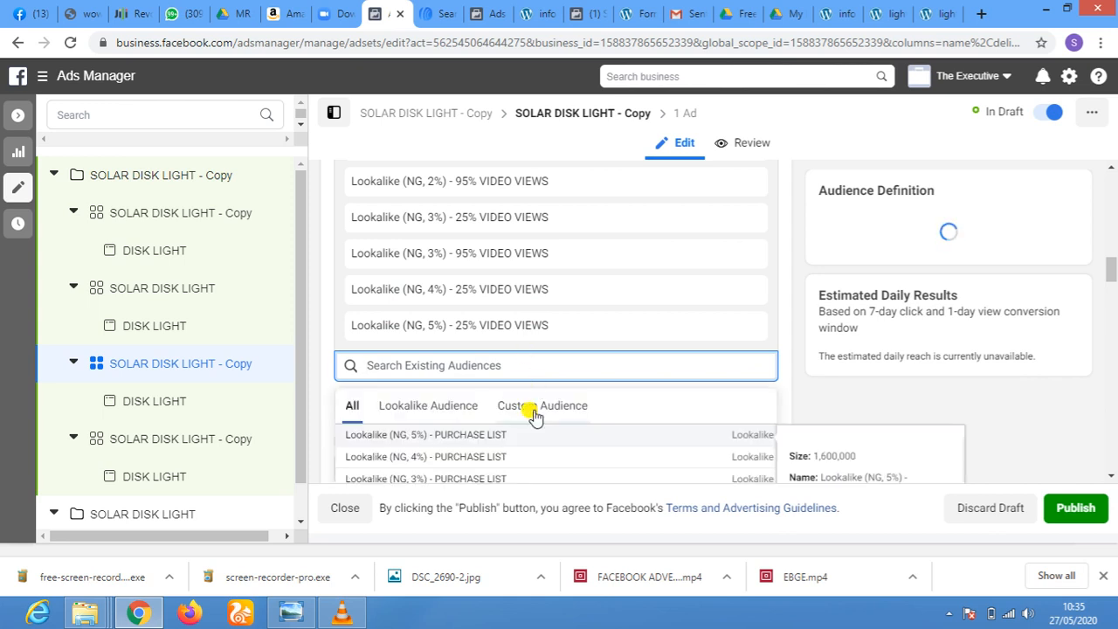
scroll(540, 404, down, 1)
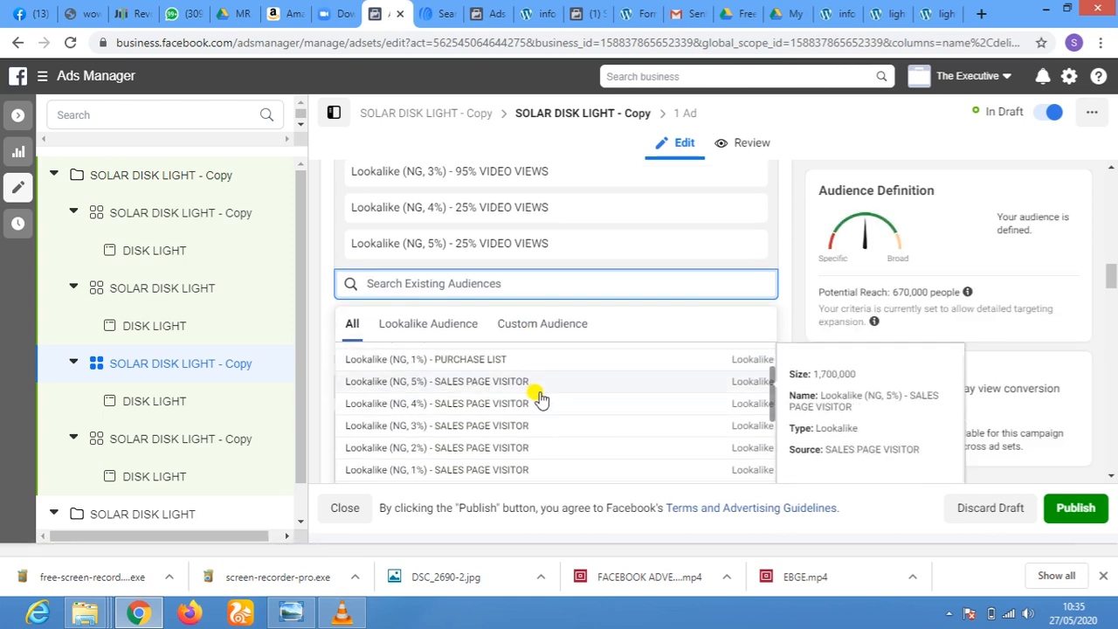
scroll(540, 399, down, 2)
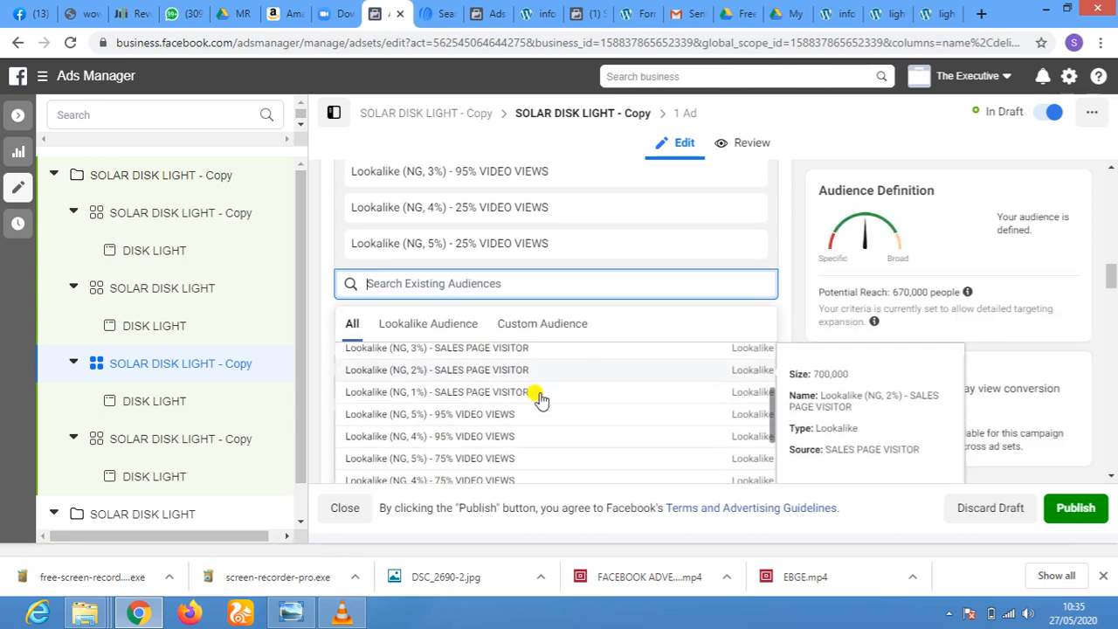
click(481, 432)
click(529, 321)
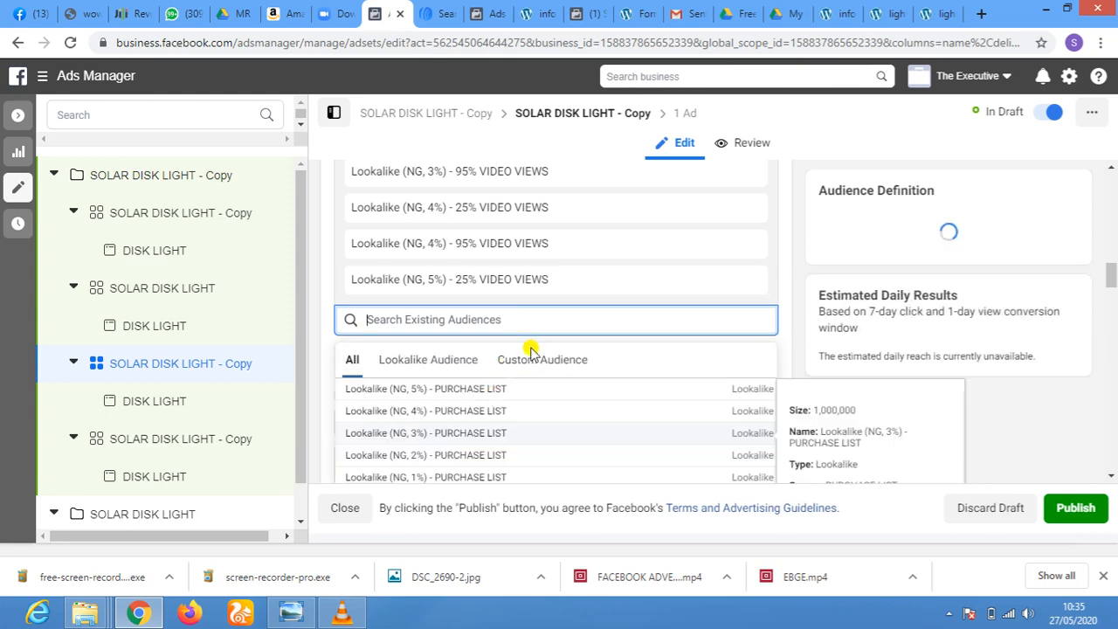
scroll(530, 351, down, 2)
scroll(544, 284, down, 2)
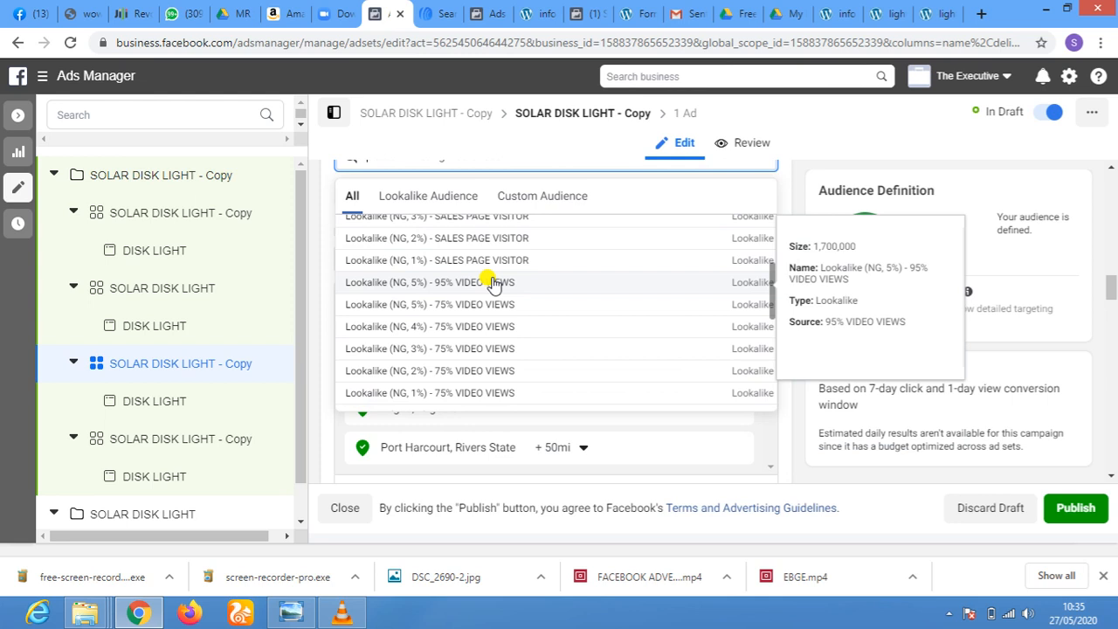
click(494, 282)
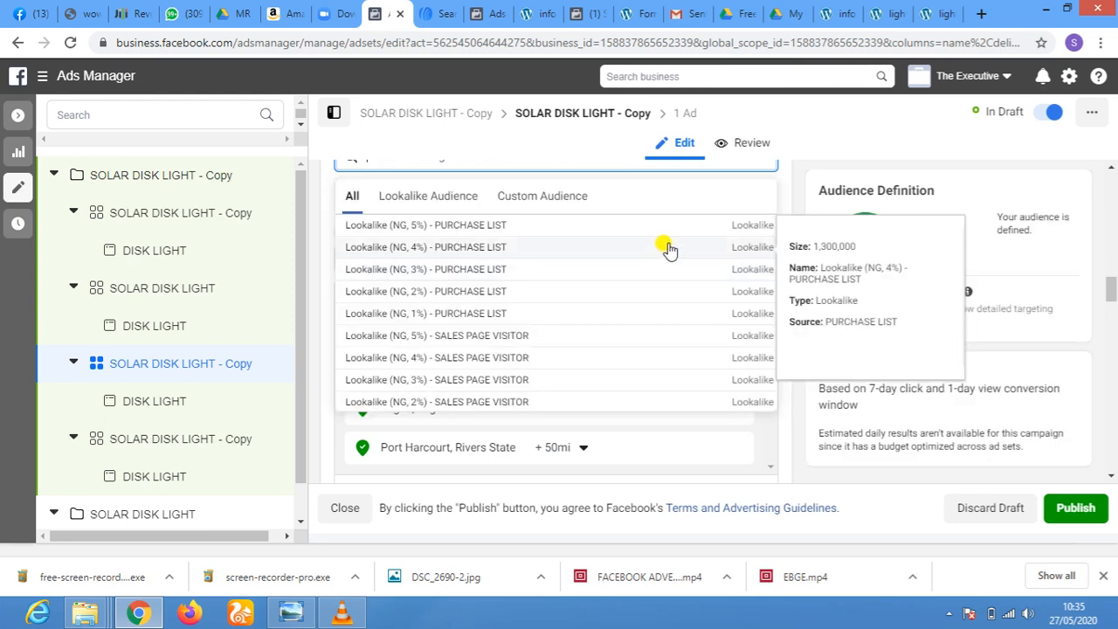
click(782, 189)
Remove the five 25% VIDEO VIEWS lookalike audiences (NG, 1% to 5%) from the third ad set, SOLAR DISK LIGHT - Copy
scroll(782, 192, up, 3)
scroll(782, 188, up, 3)
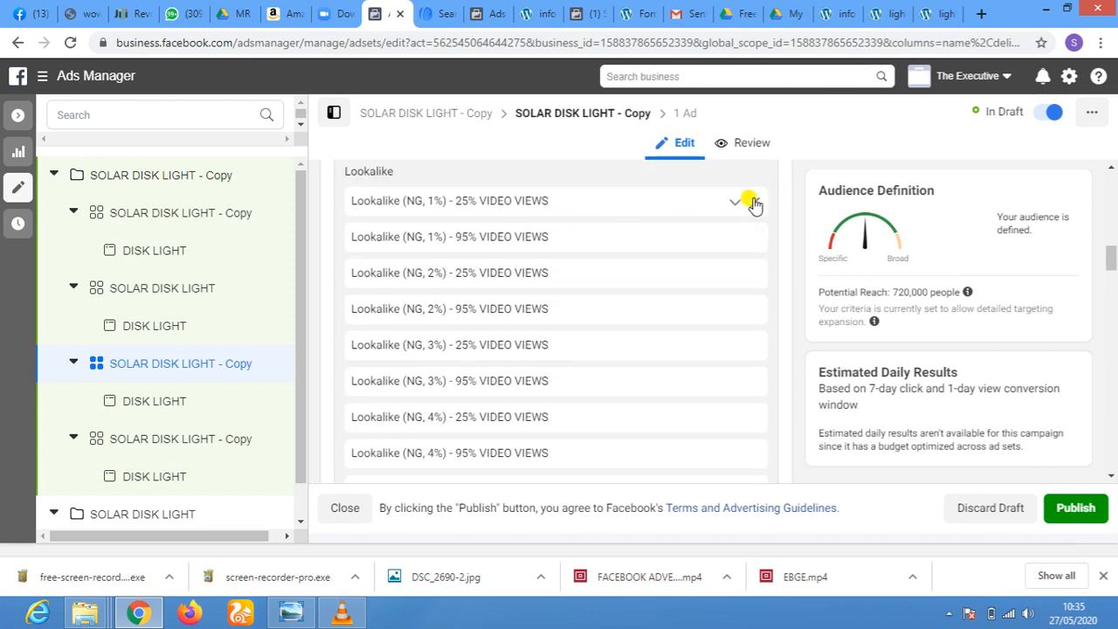
click(753, 202)
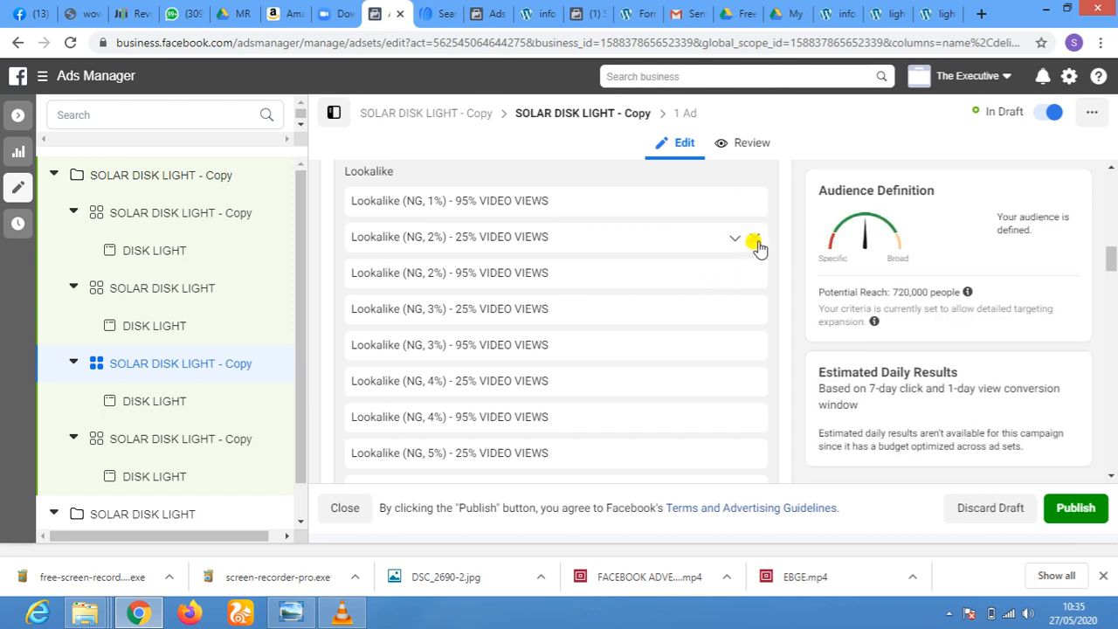
click(753, 239)
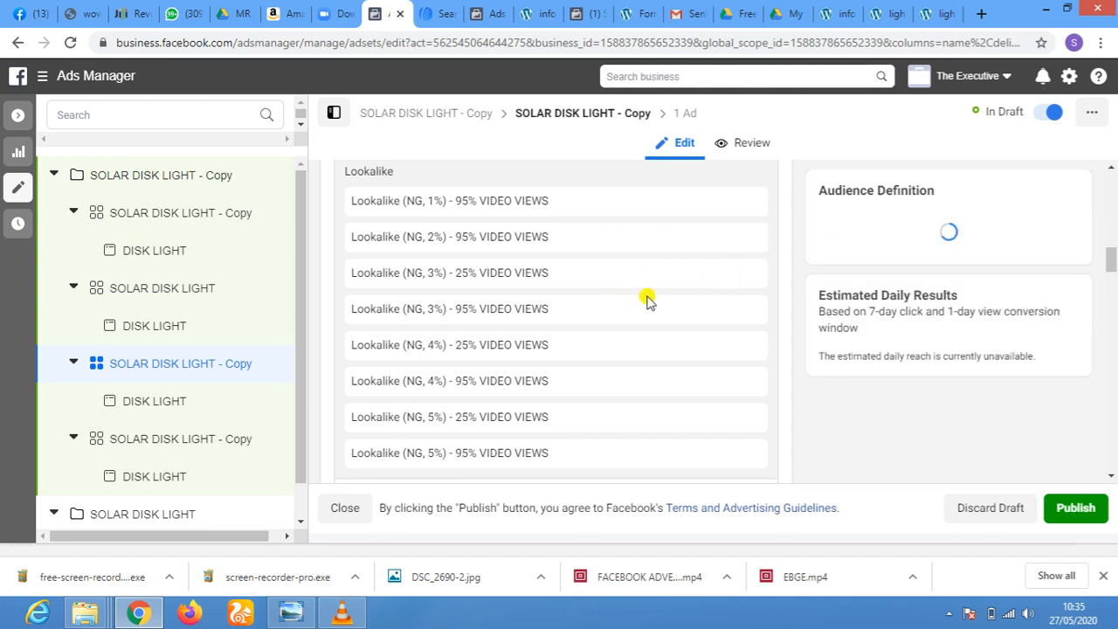
click(752, 274)
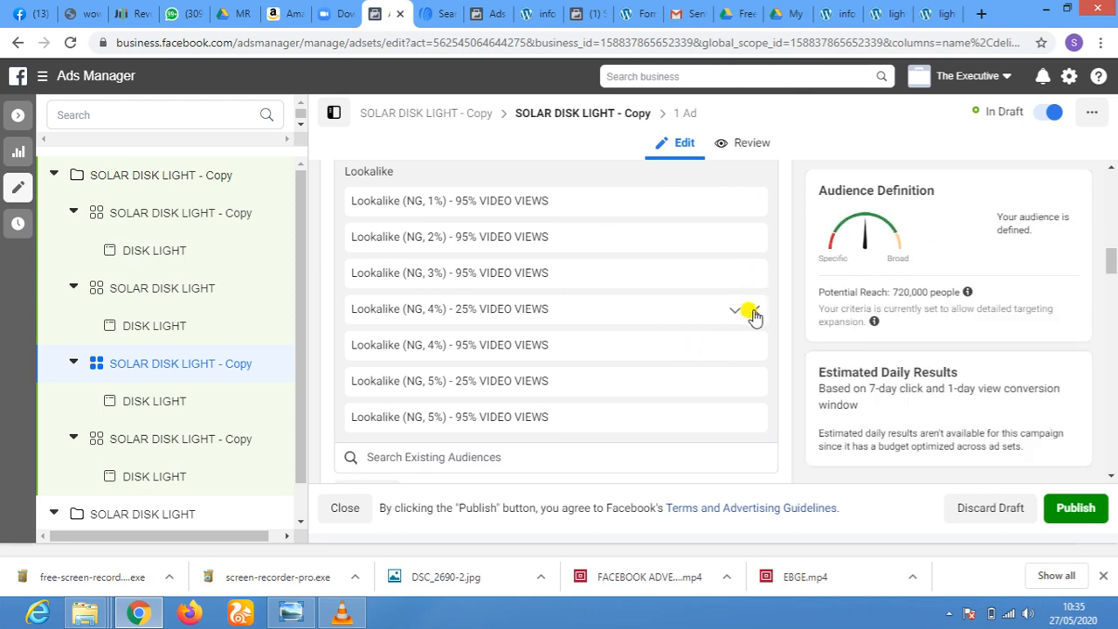
click(753, 314)
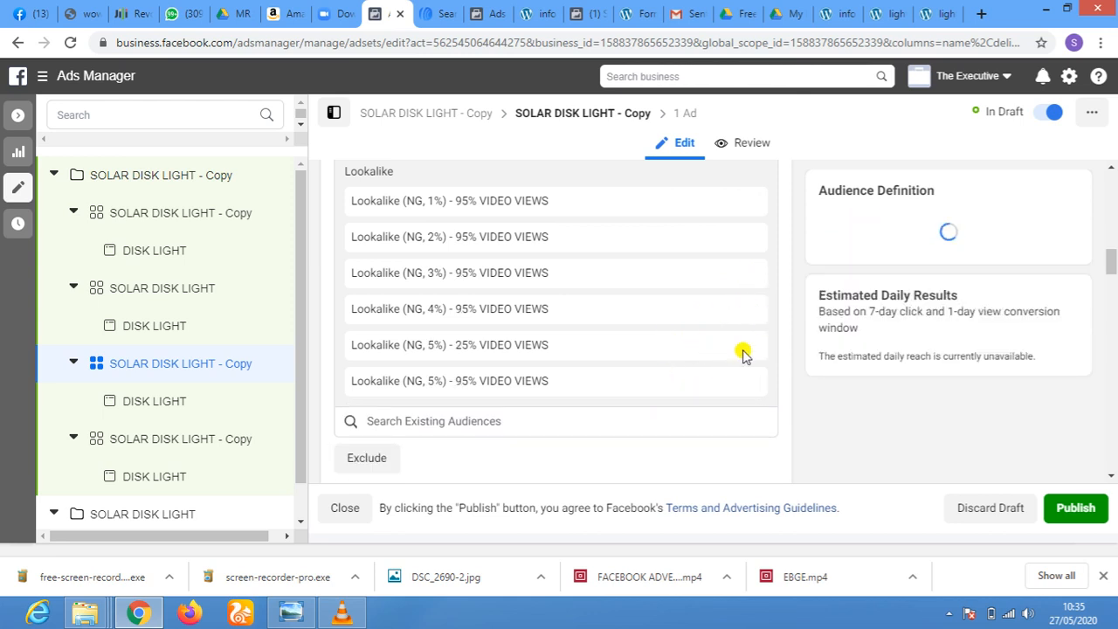
click(753, 346)
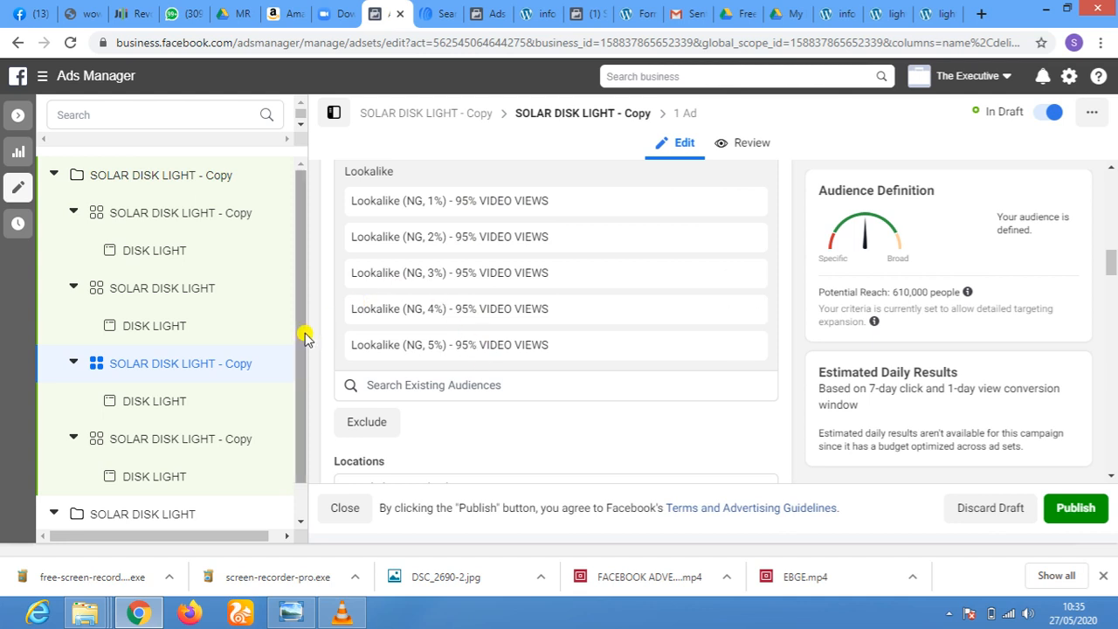
Open the fourth ad set, SOLAR DISK LIGHT - Copy, in the copied campaign and check its lookalike audiences
scroll(313, 274, down, 1)
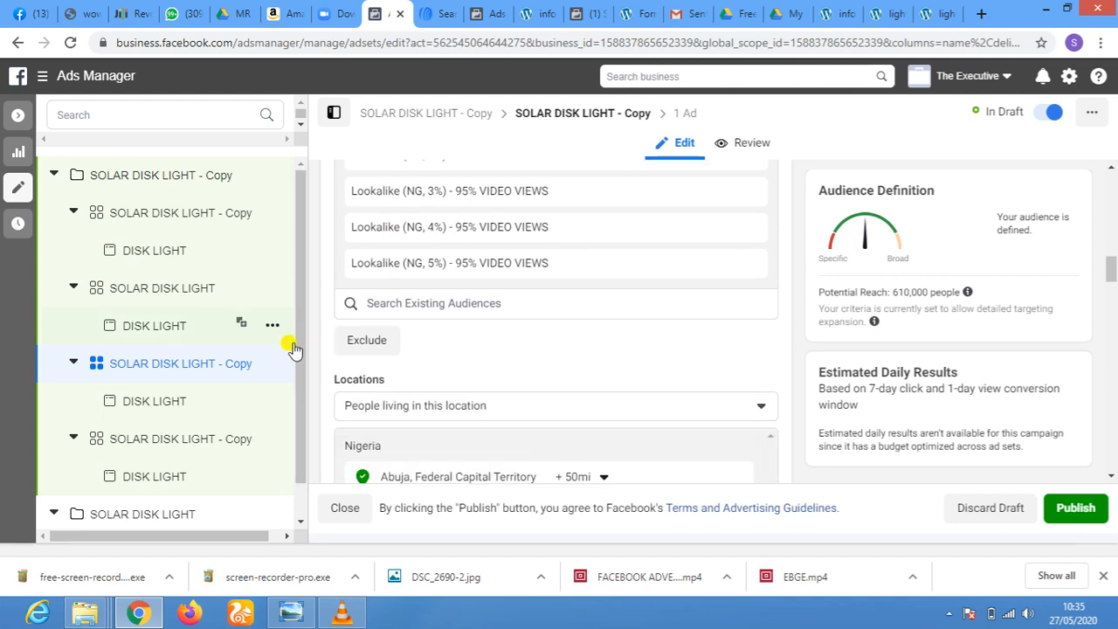
click(103, 439)
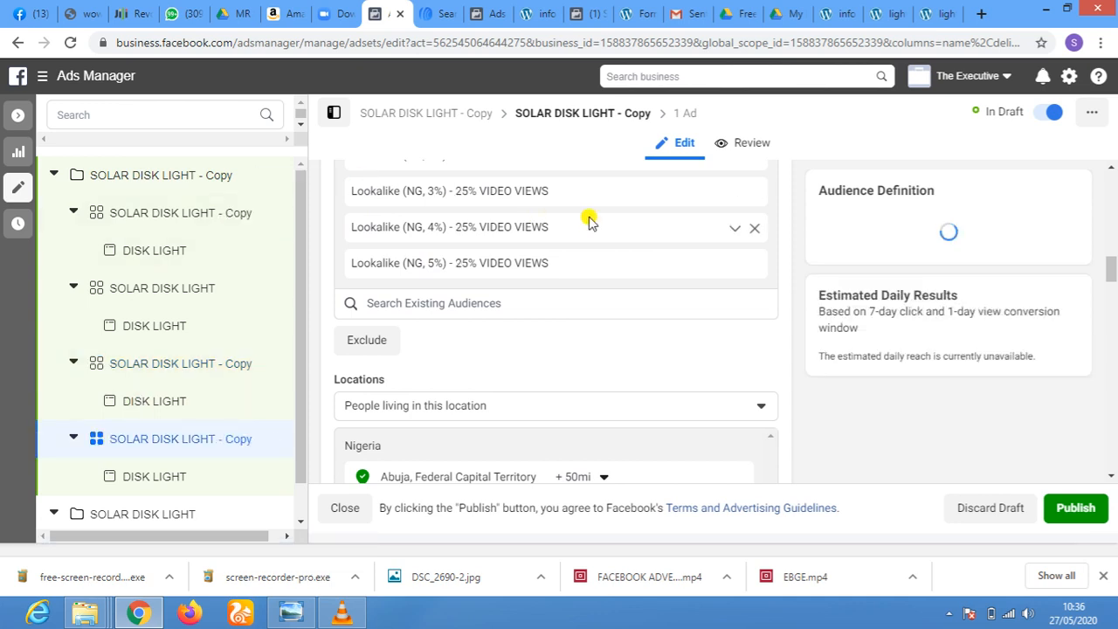
scroll(589, 219, up, 2)
scroll(589, 219, down, 2)
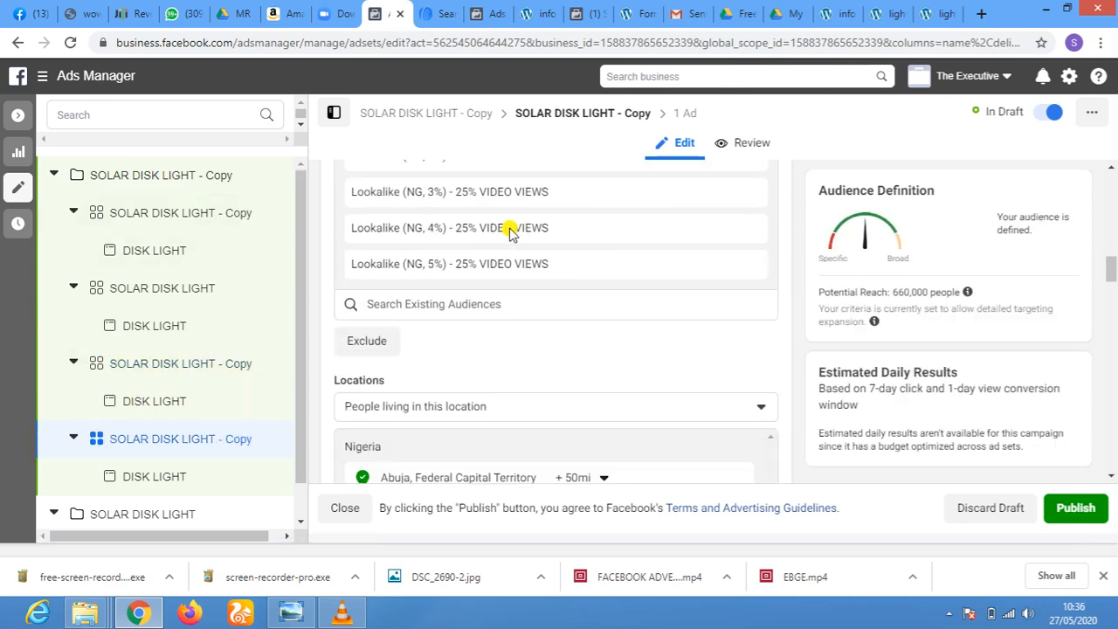
scroll(297, 253, down, 1)
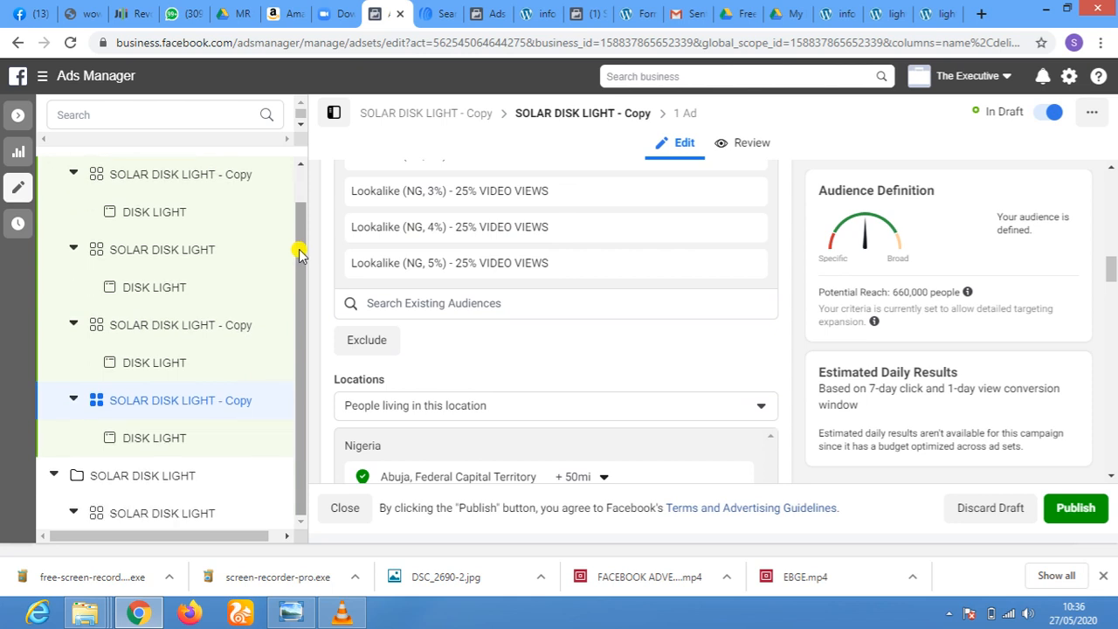
Open the ad set of the original SOLAR DISK LIGHT campaign and examine its custom audiences, locations, age, gender and placements
click(153, 511)
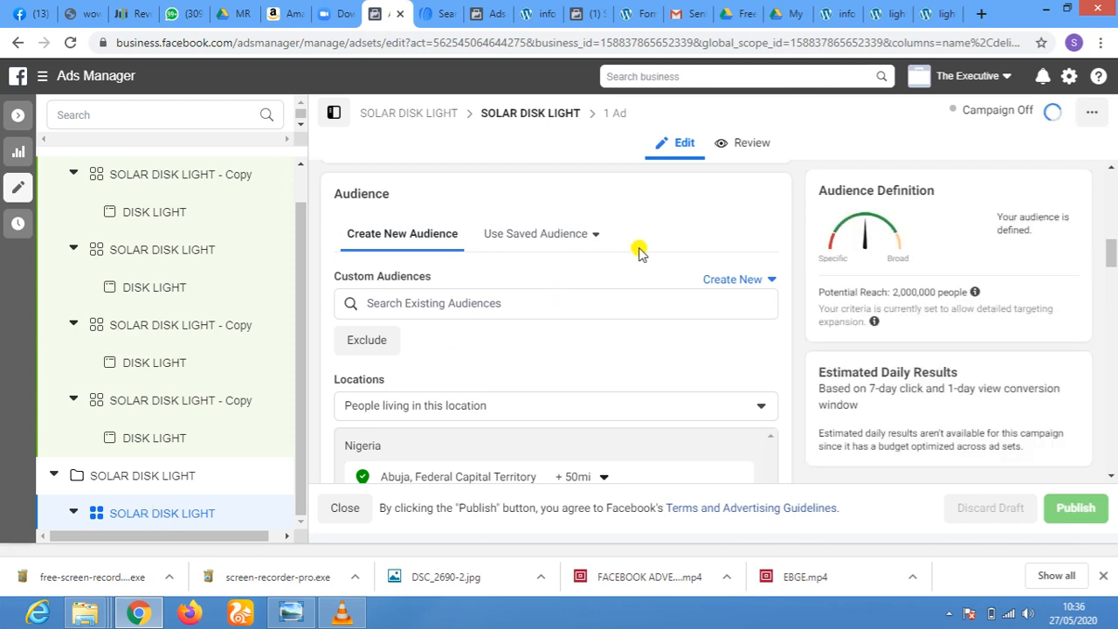
scroll(652, 313, down, 5)
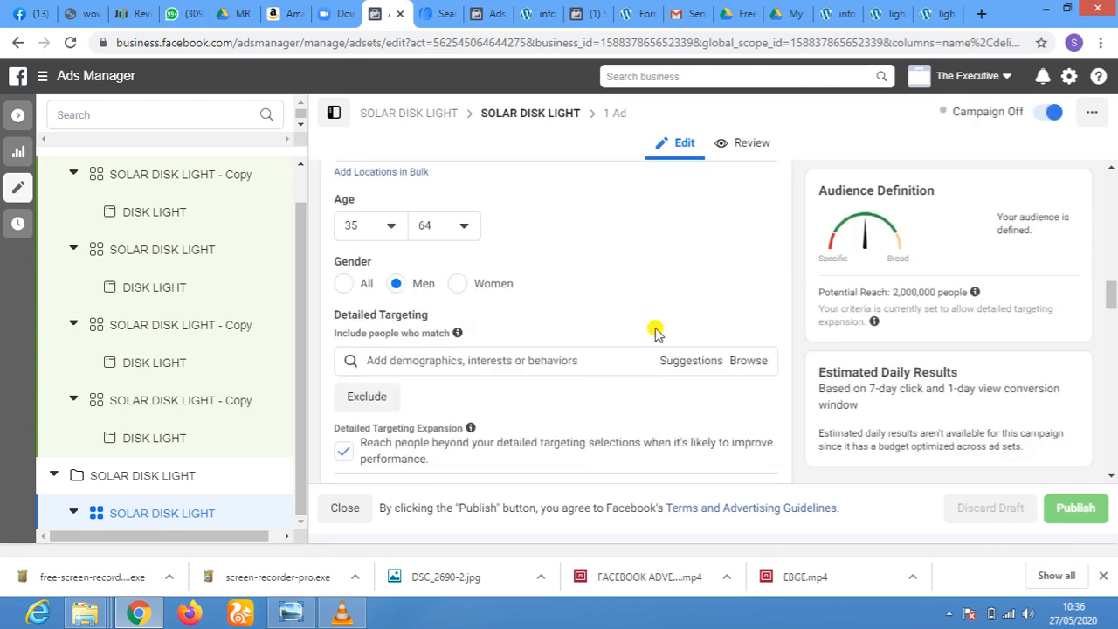
scroll(651, 323, down, 3)
scroll(655, 332, down, 10)
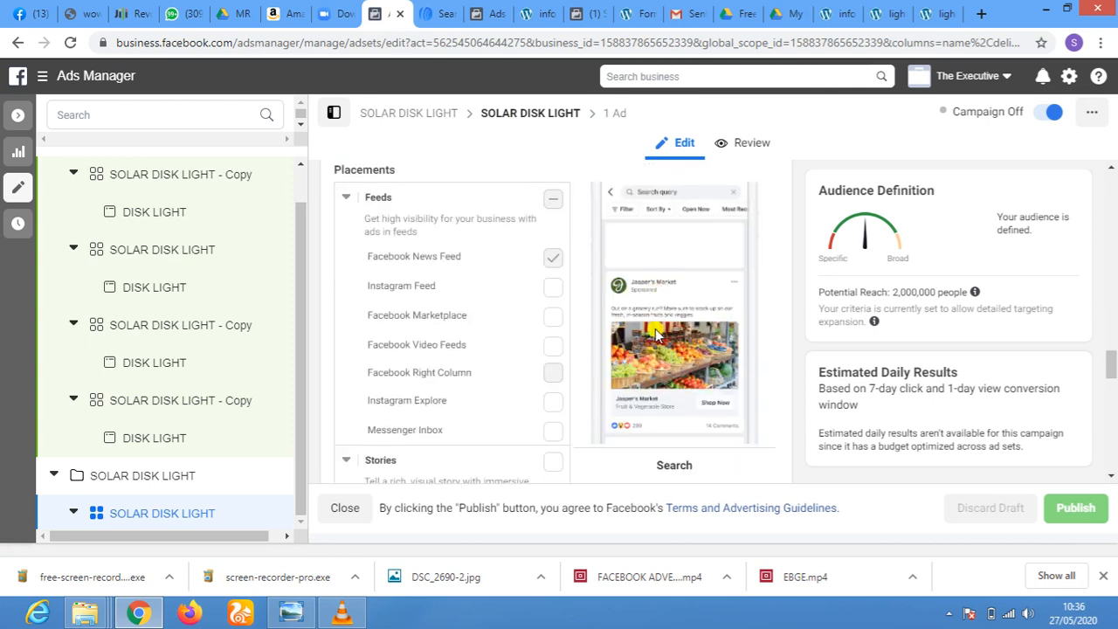
scroll(657, 334, up, 10)
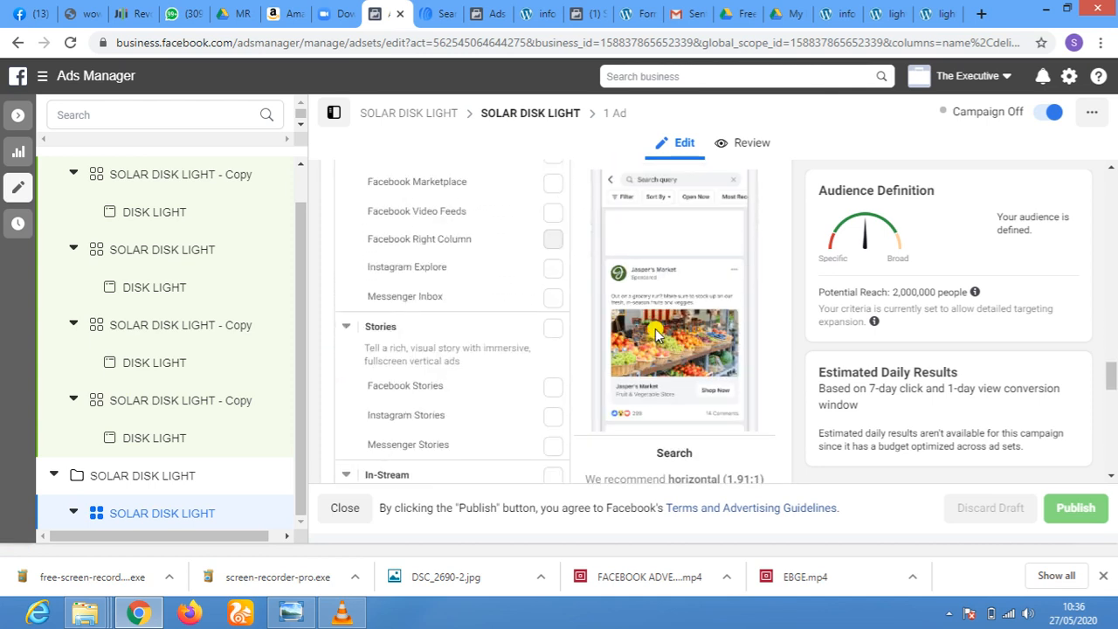
scroll(657, 332, up, 15)
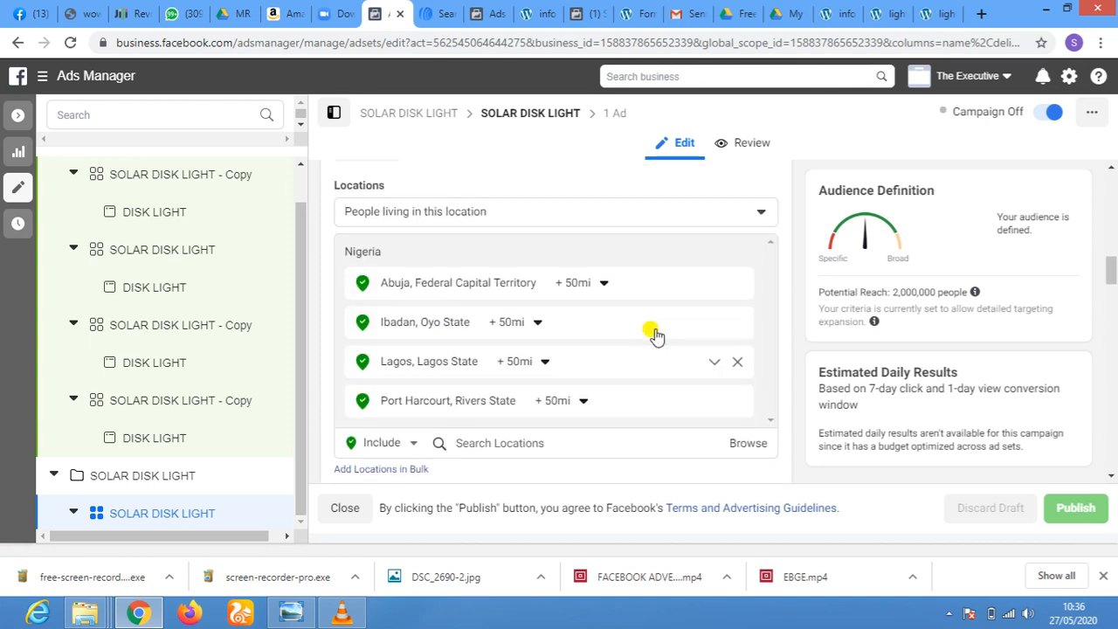
scroll(656, 330, up, 3)
scroll(656, 329, down, 3)
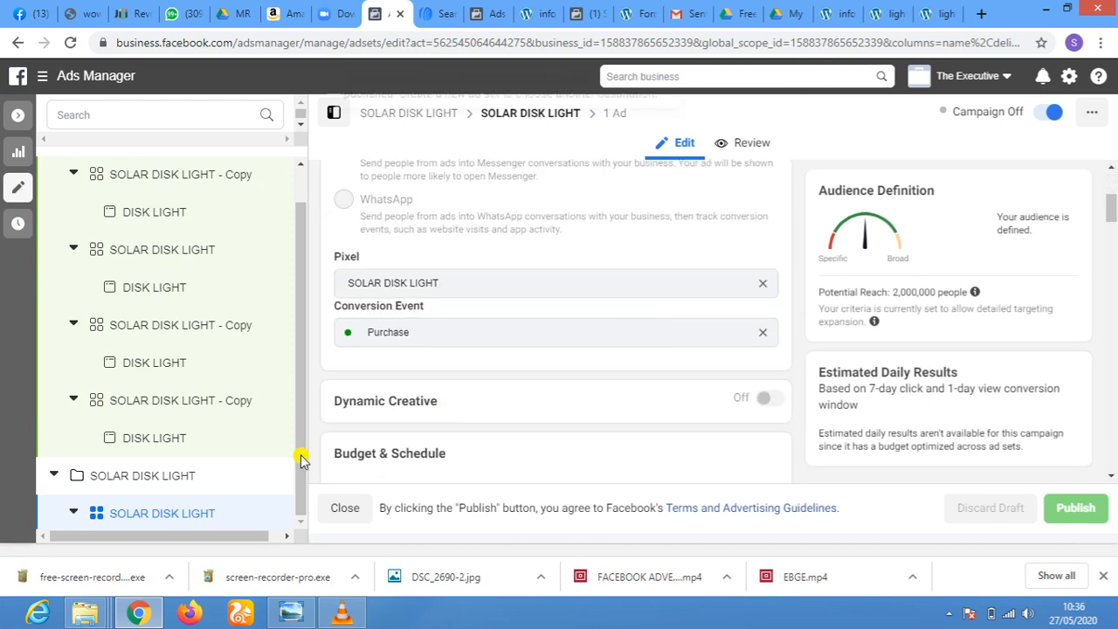
Compare the potential reach of the original SOLAR DISK LIGHT ad set with that of each of the four ad sets in the copied campaign
click(161, 411)
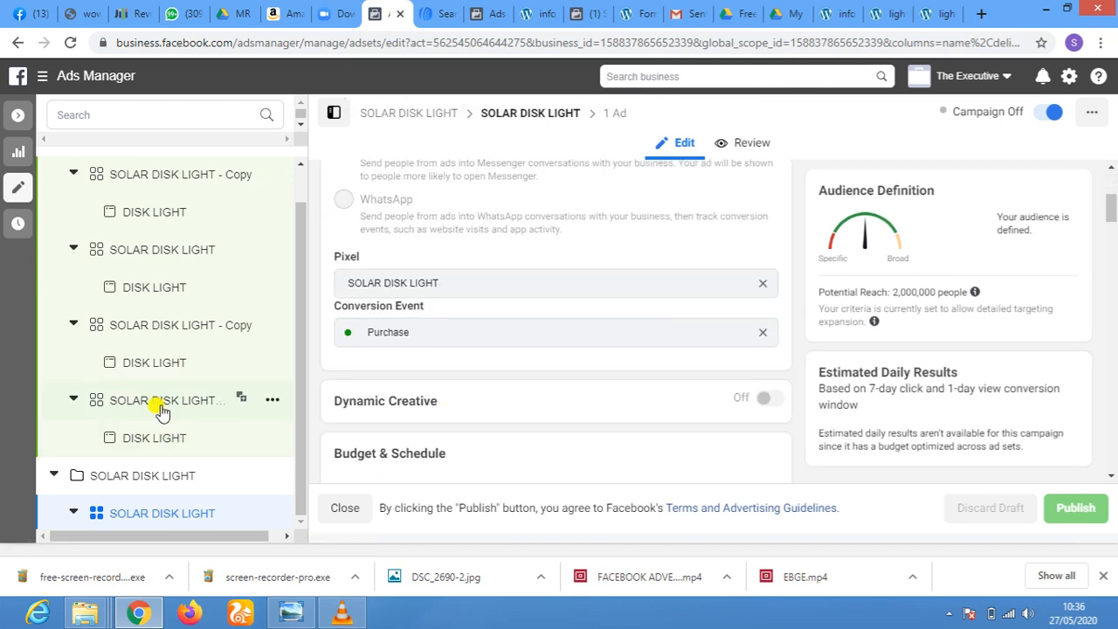
scroll(341, 321, up, 3)
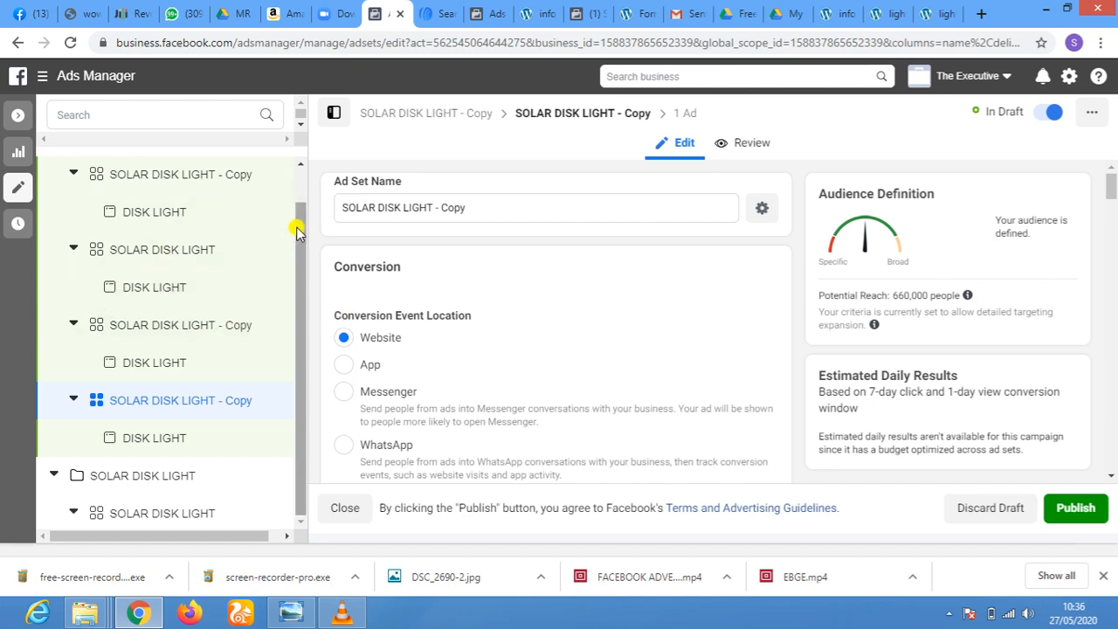
scroll(297, 232, up, 1)
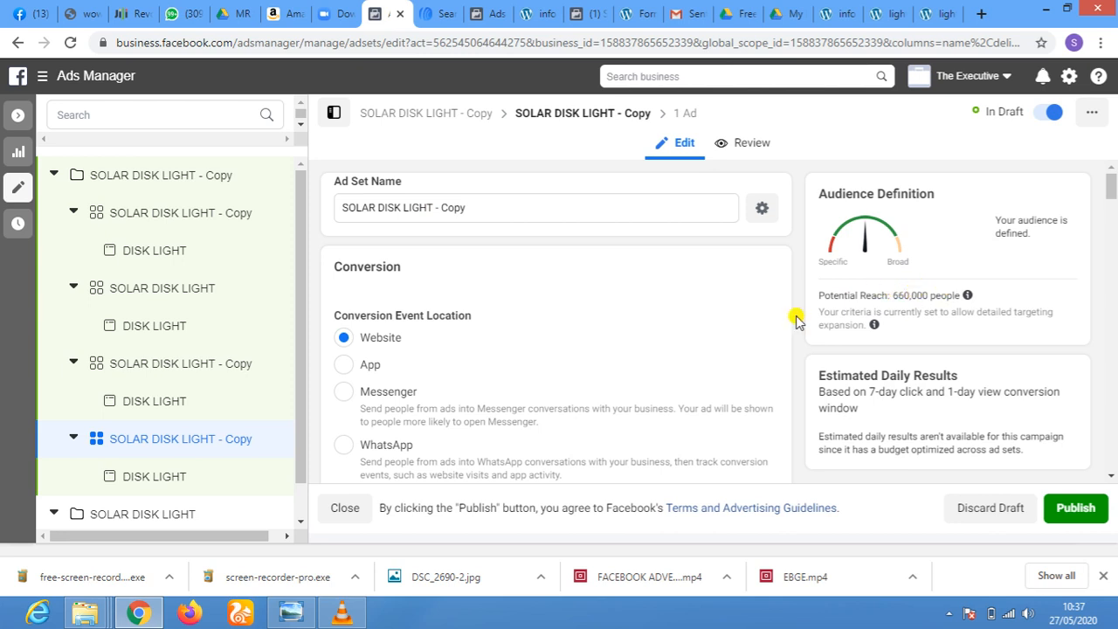
scroll(160, 416, down, 1)
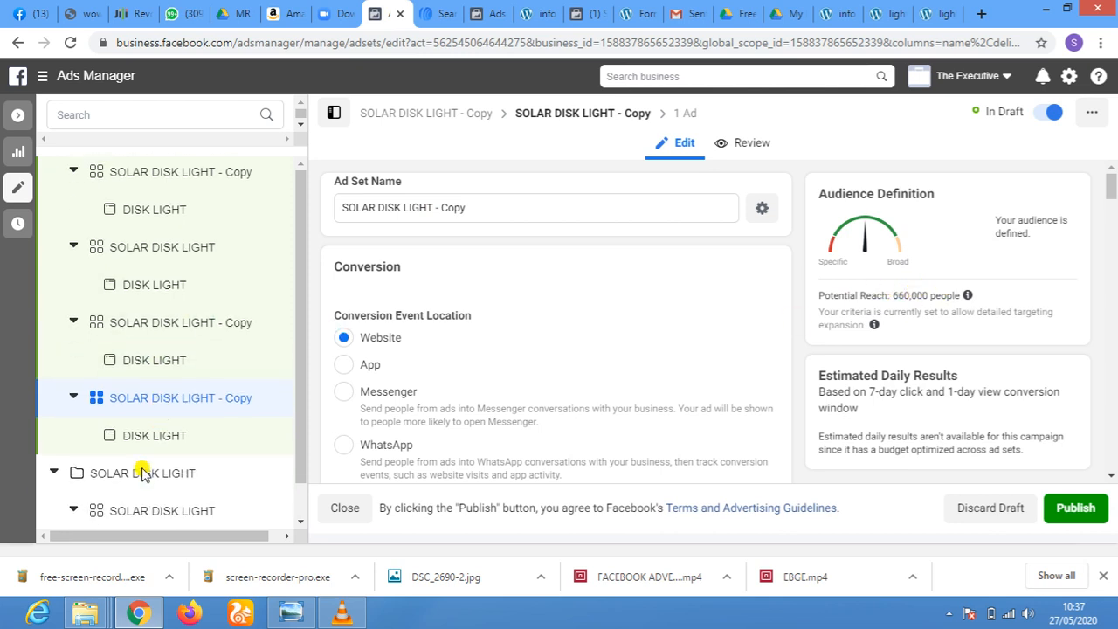
click(129, 512)
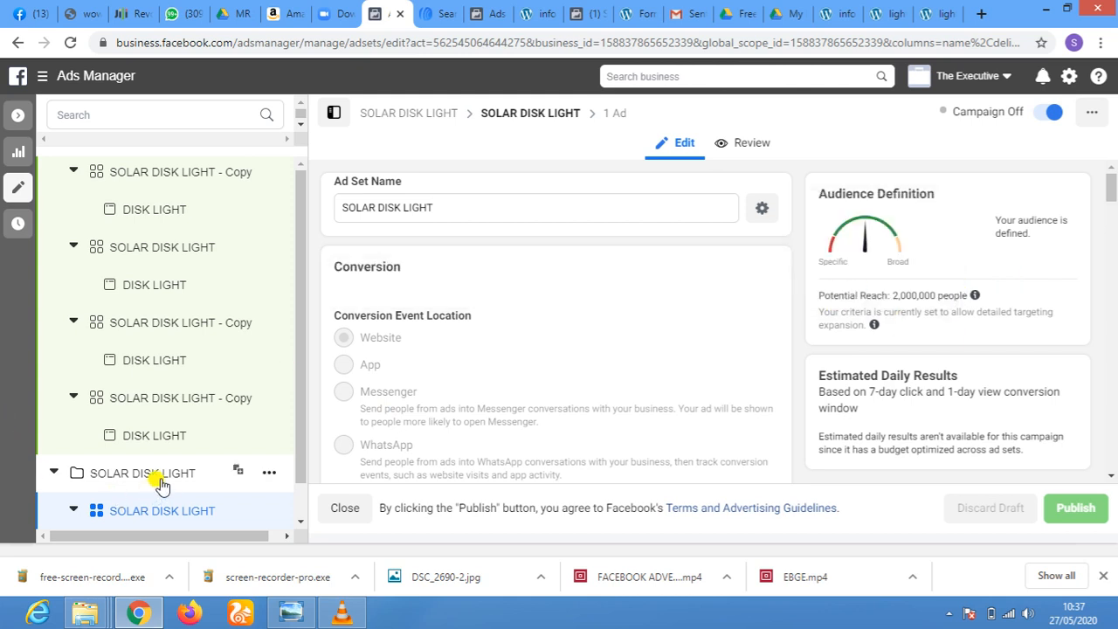
click(142, 400)
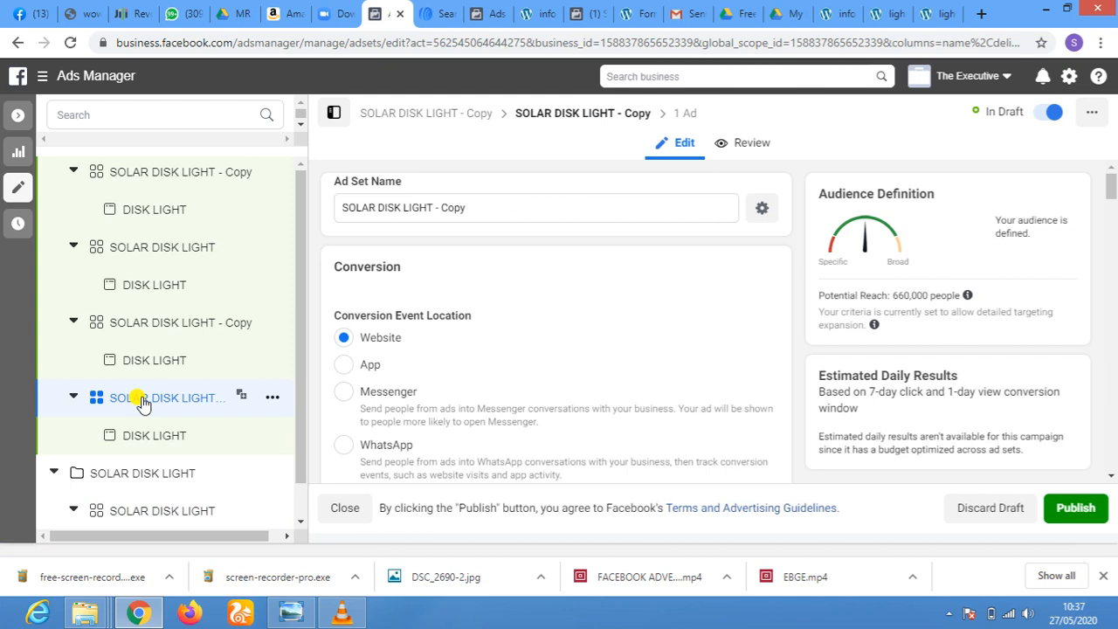
click(131, 323)
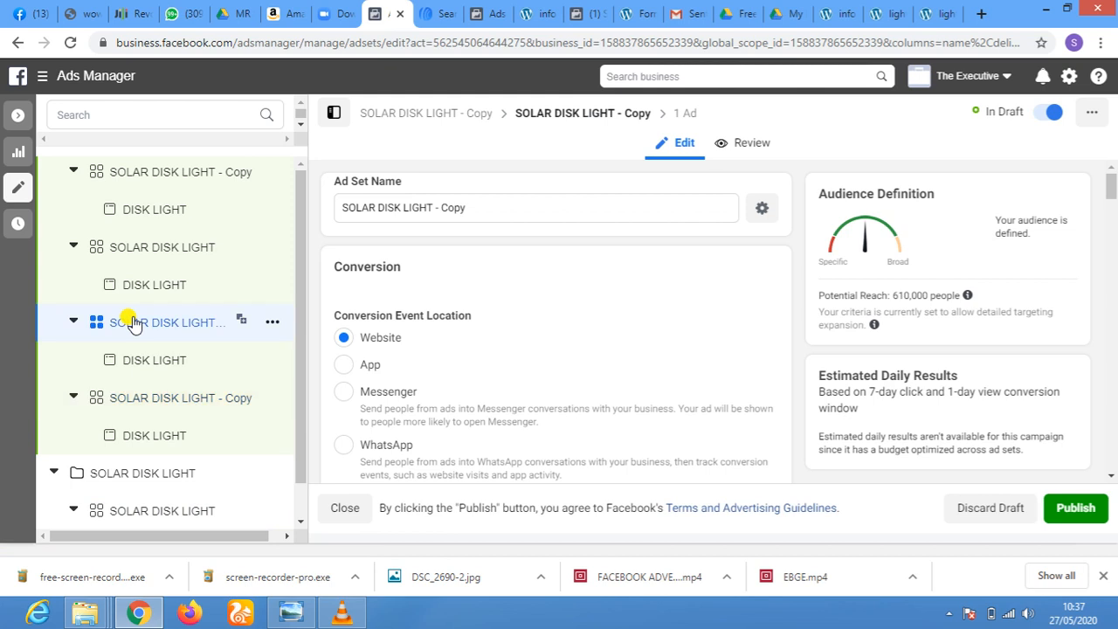
click(144, 250)
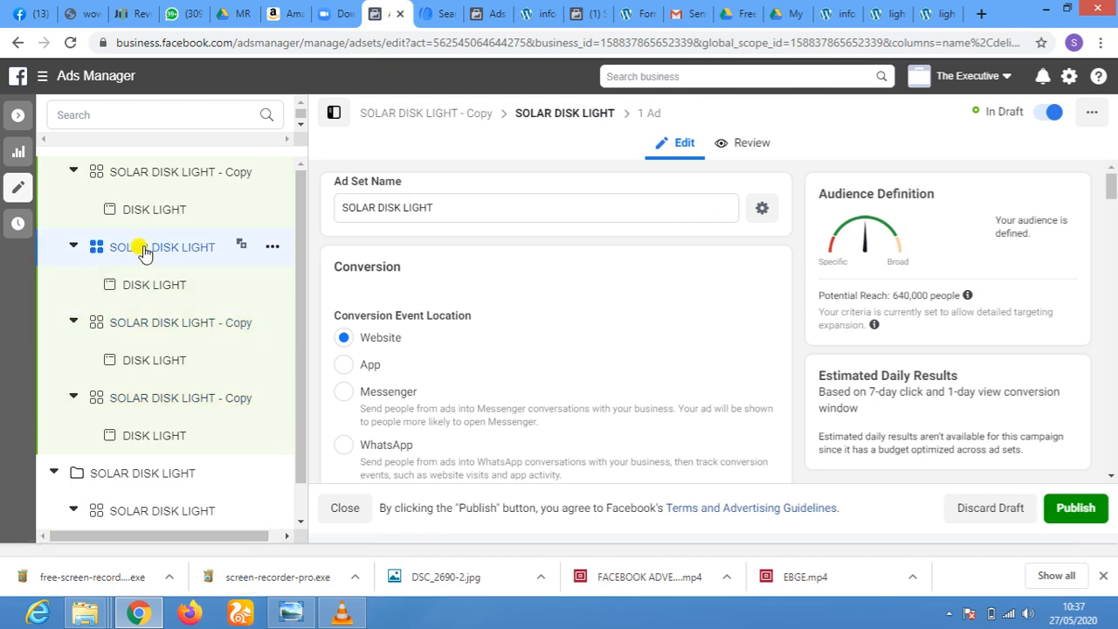
click(164, 171)
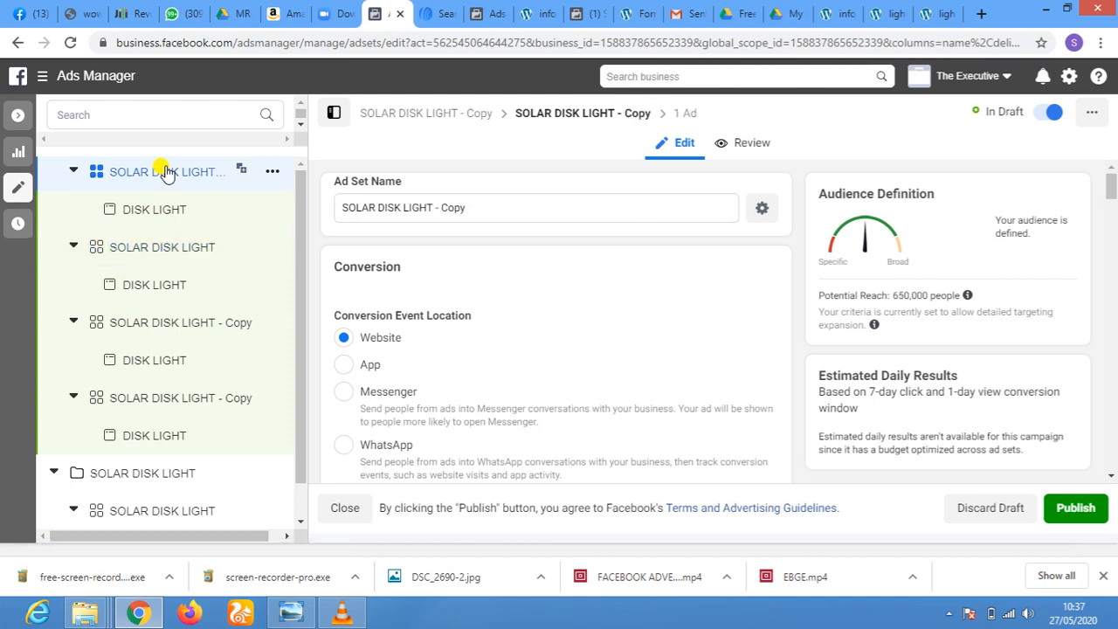
click(131, 249)
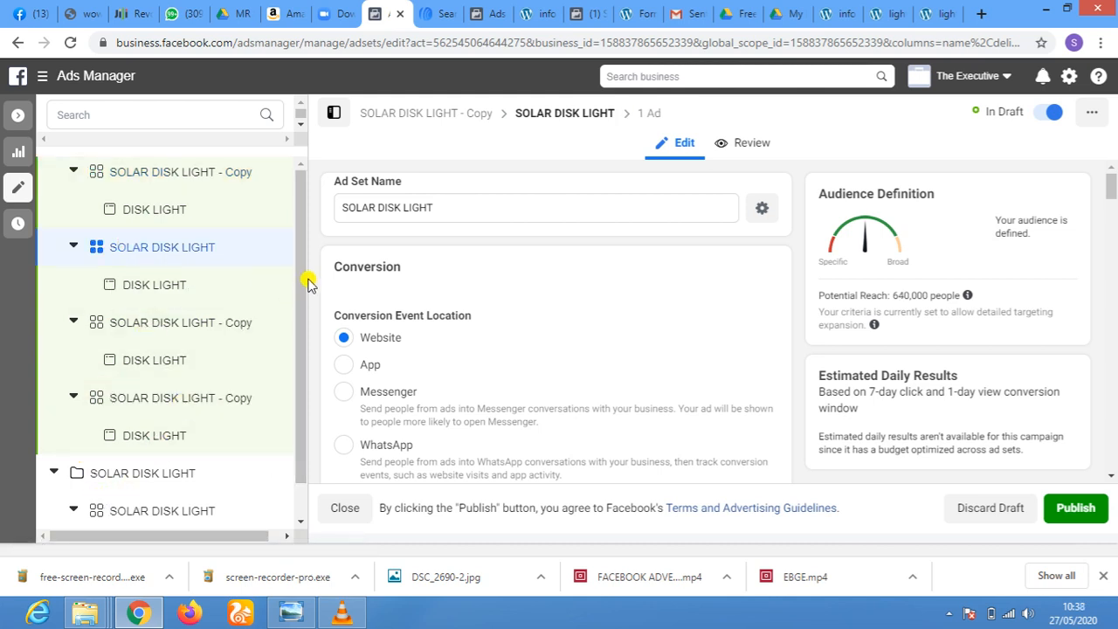
Publish the copied campaign with its SOLAR DISK LIGHT ad set, and publish the three remaining draft ad sets with their ads
scroll(297, 292, down, 1)
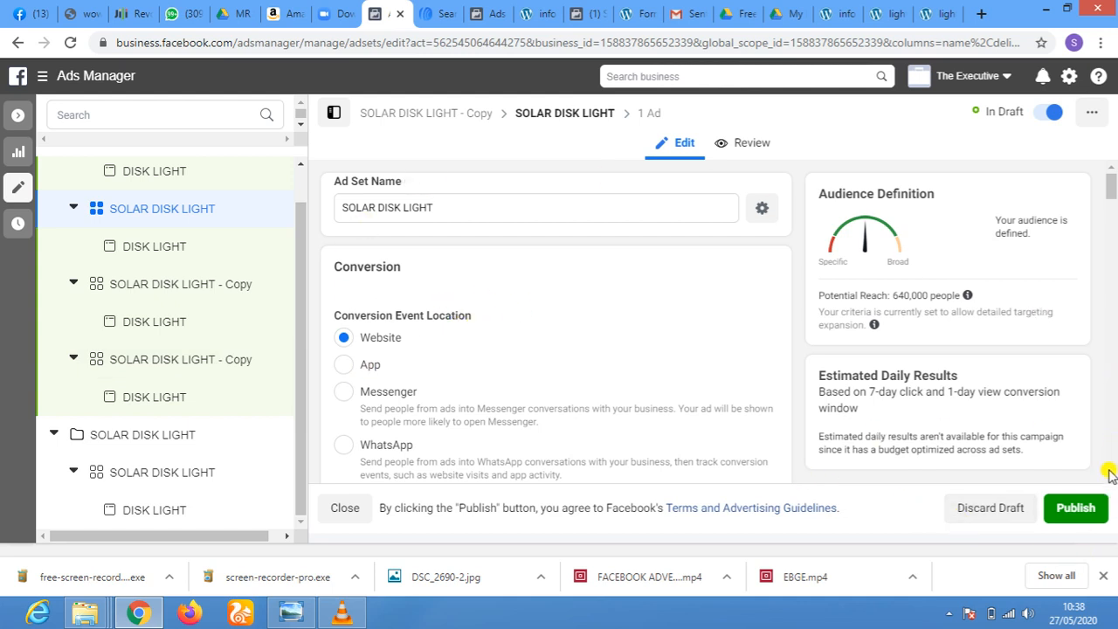
click(1091, 514)
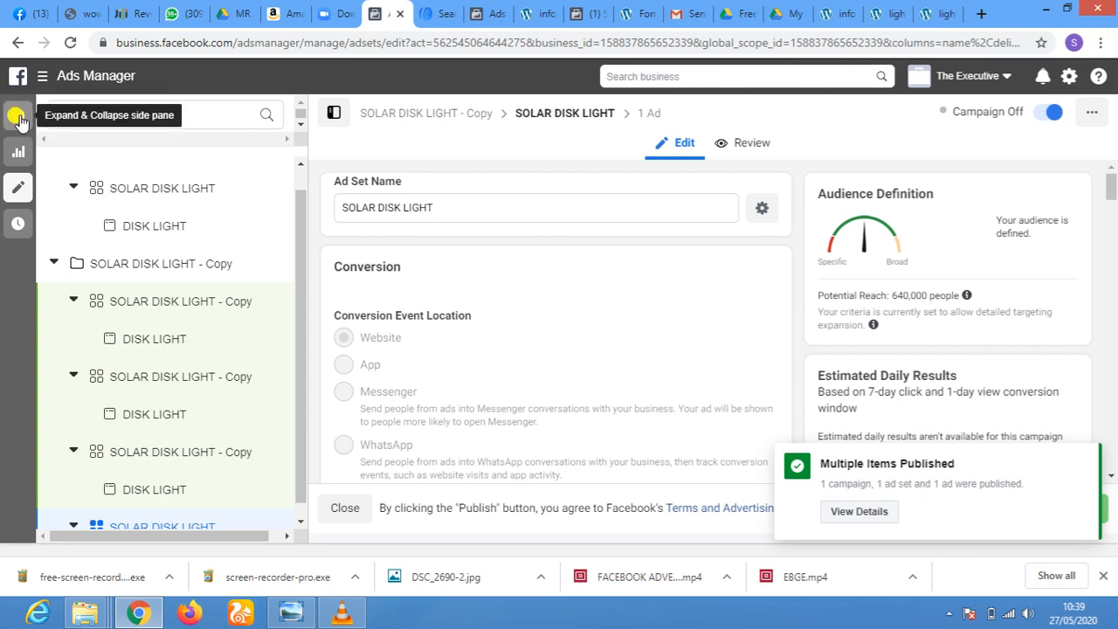
click(19, 118)
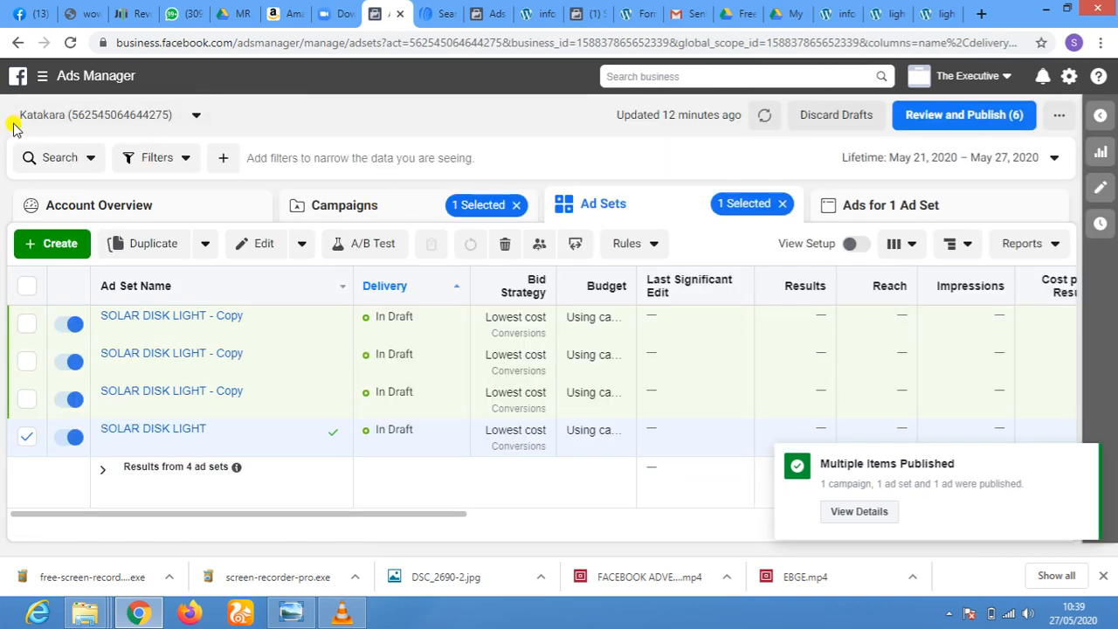
click(968, 120)
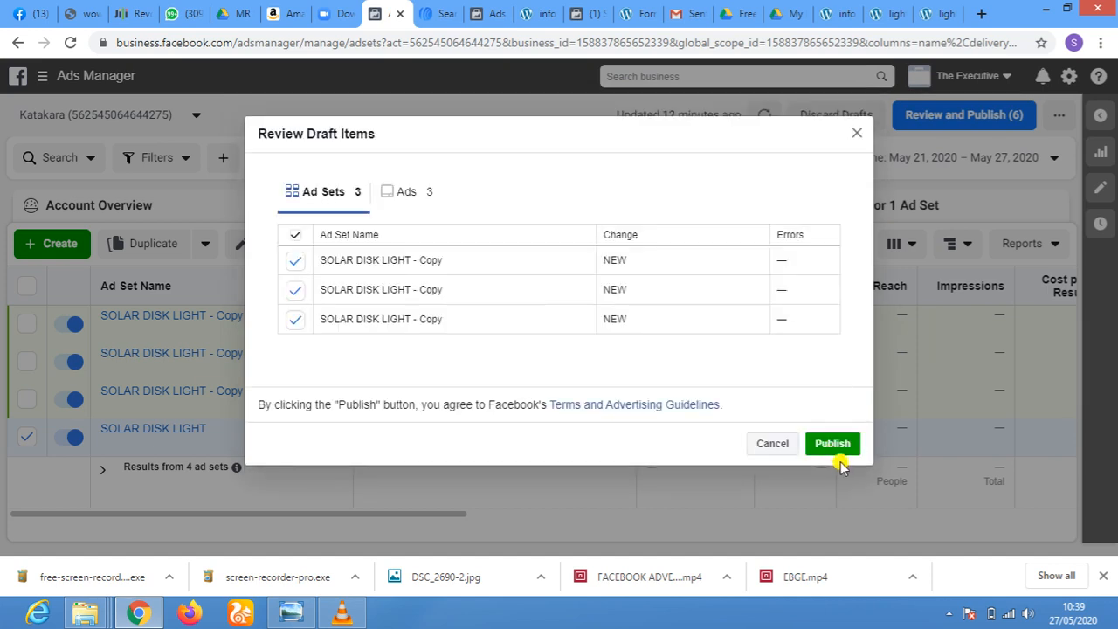
click(834, 446)
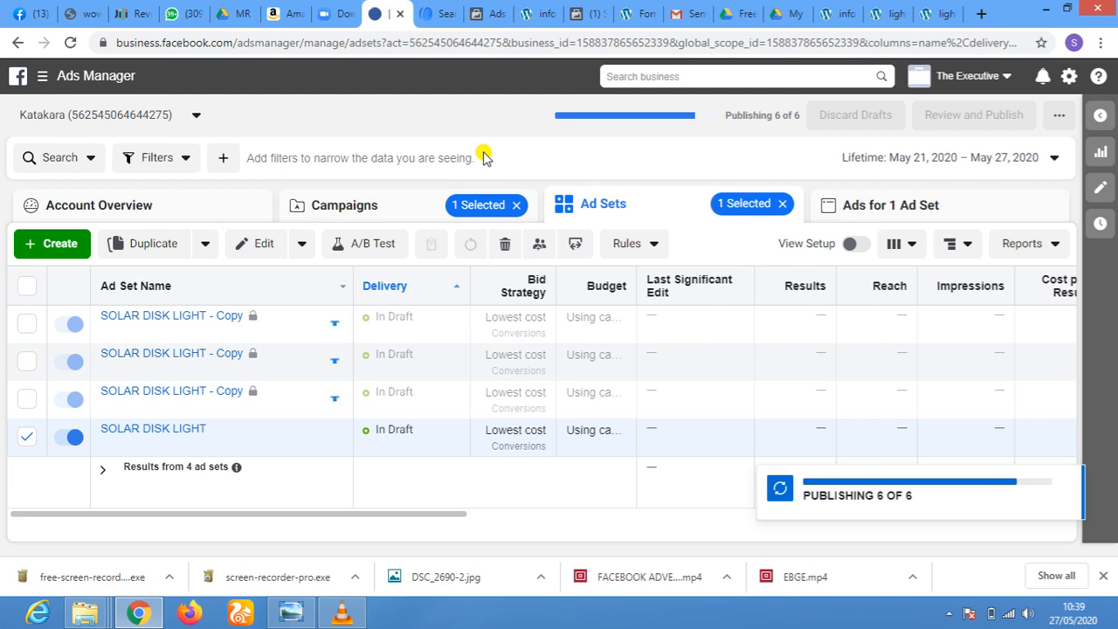
Turn on the SOLAR DISK LIGHT - Copy campaign in the campaign list and clear its selection
click(582, 16)
click(385, 16)
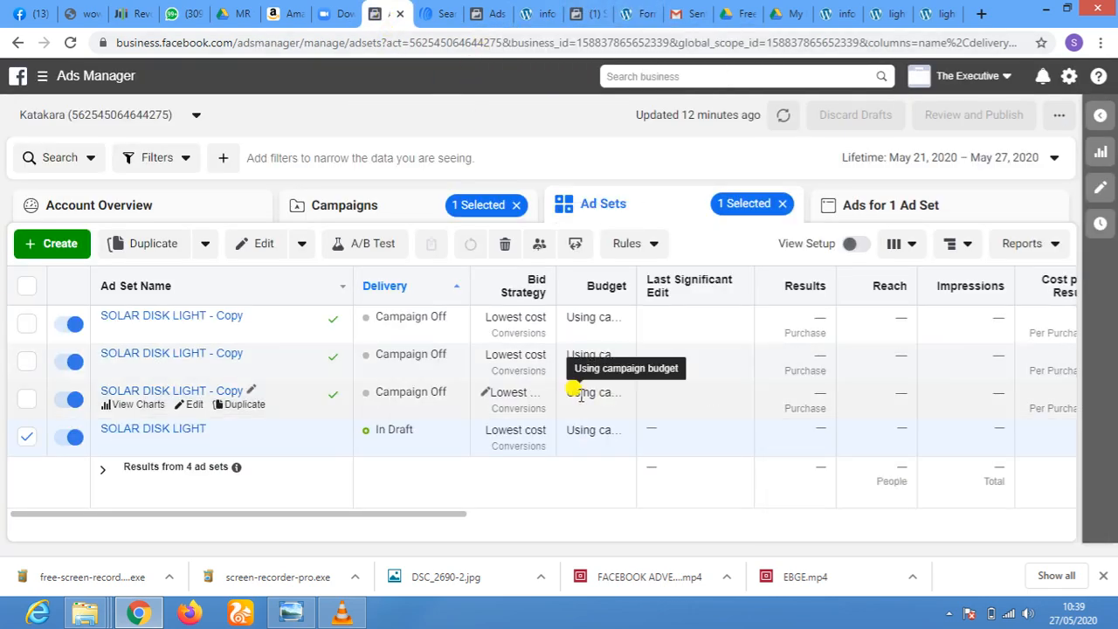
click(361, 208)
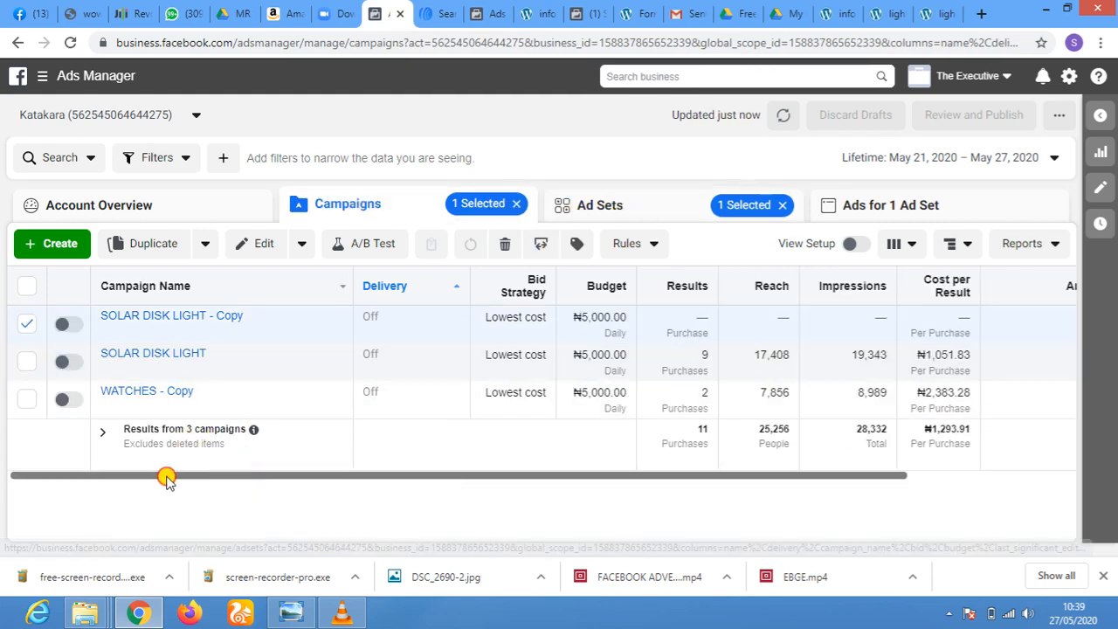
click(26, 322)
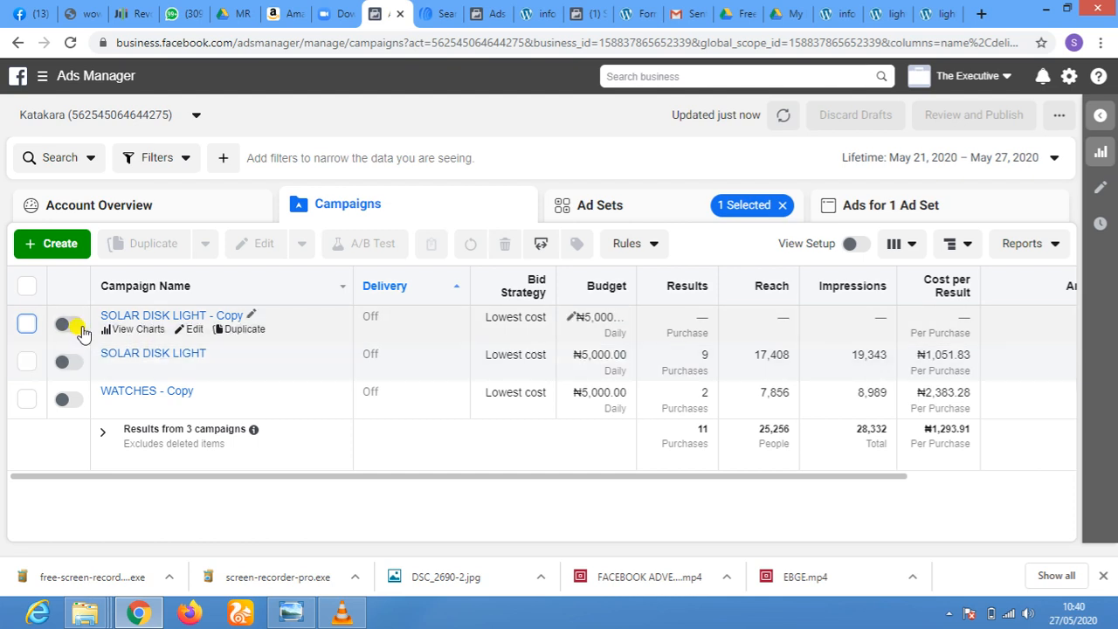
click(77, 327)
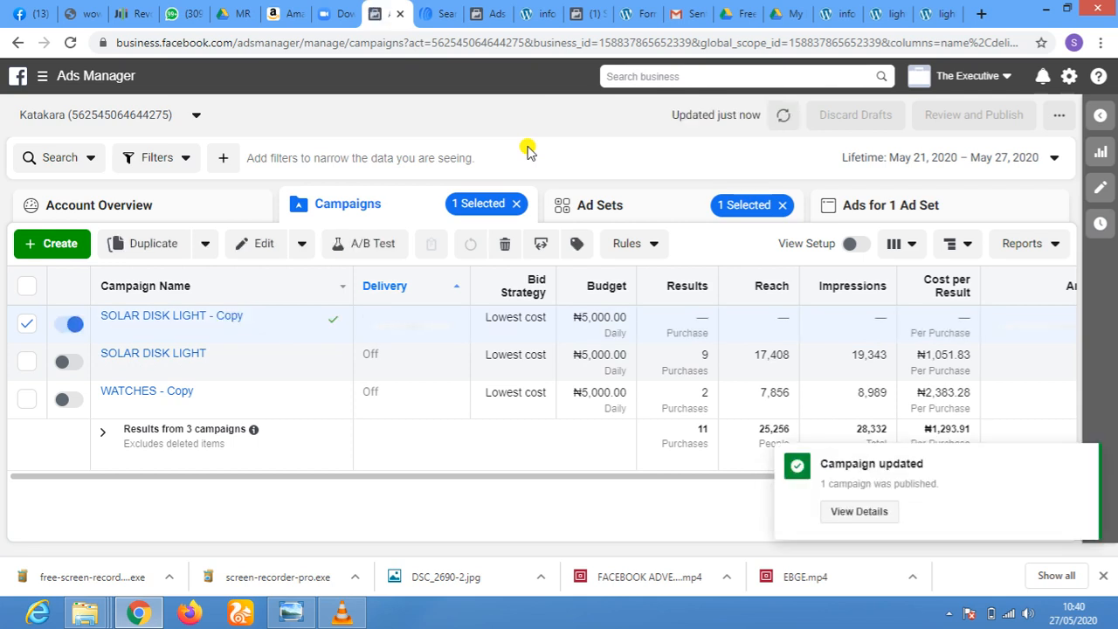
click(26, 325)
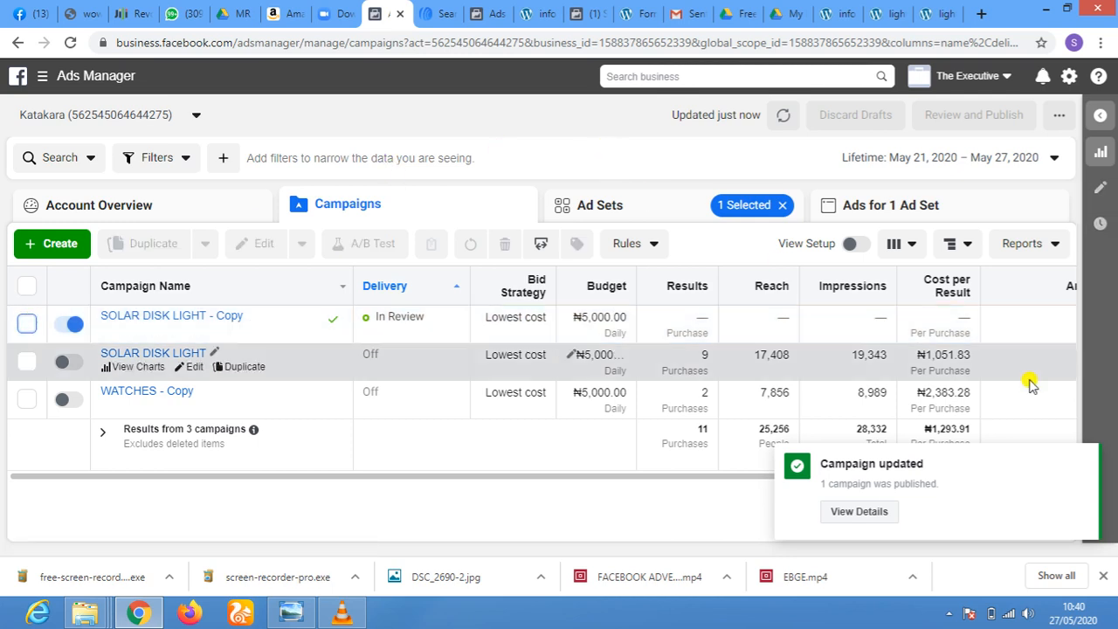
click(1083, 459)
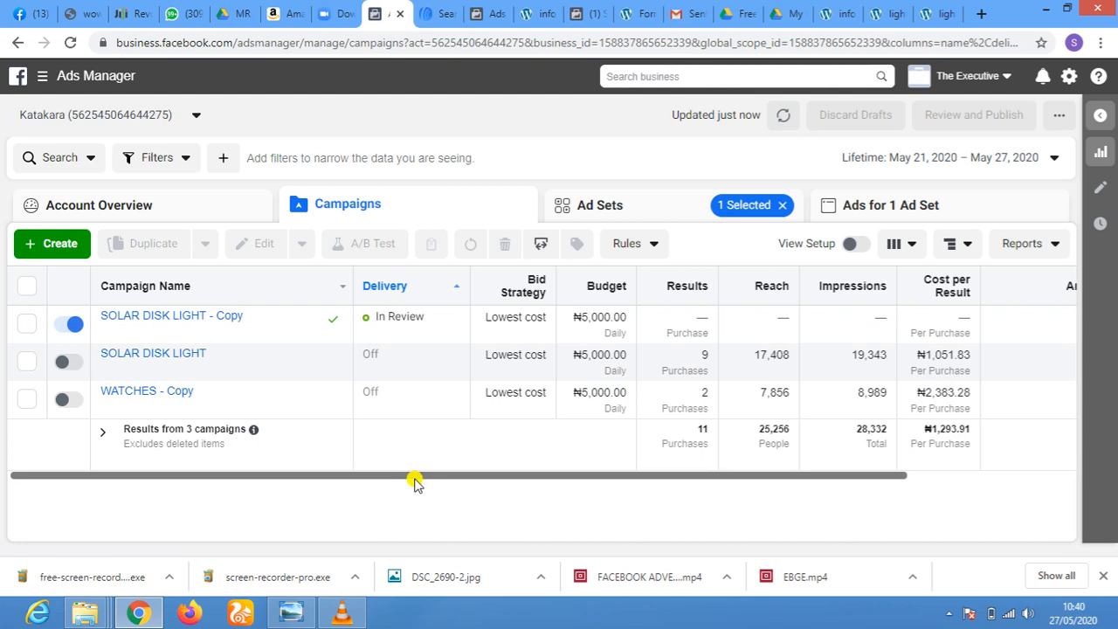
drag(415, 480, 369, 486)
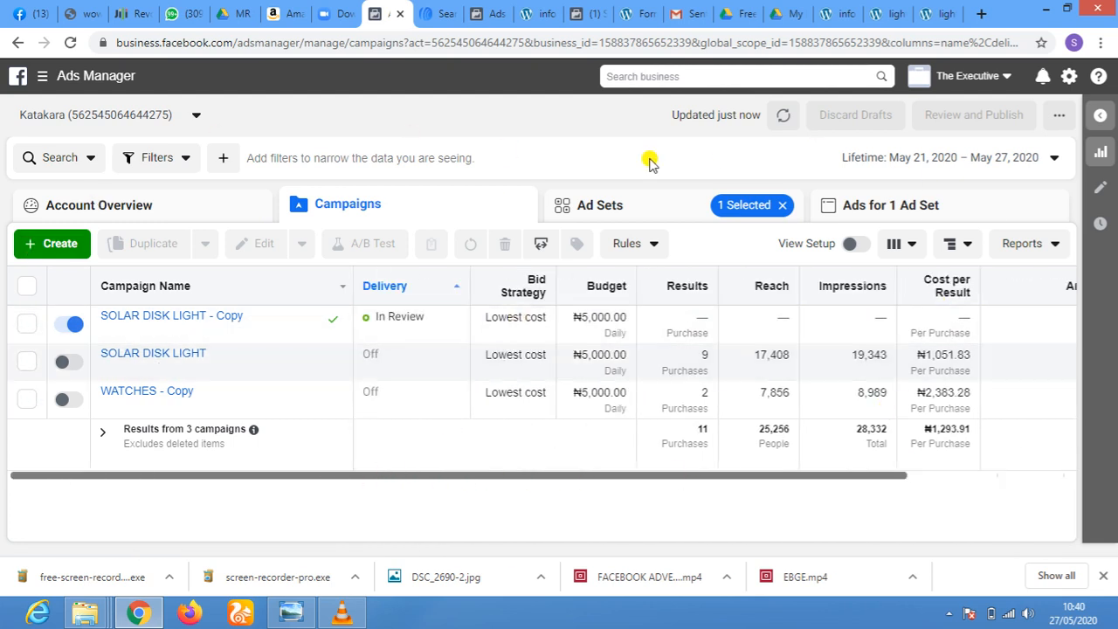